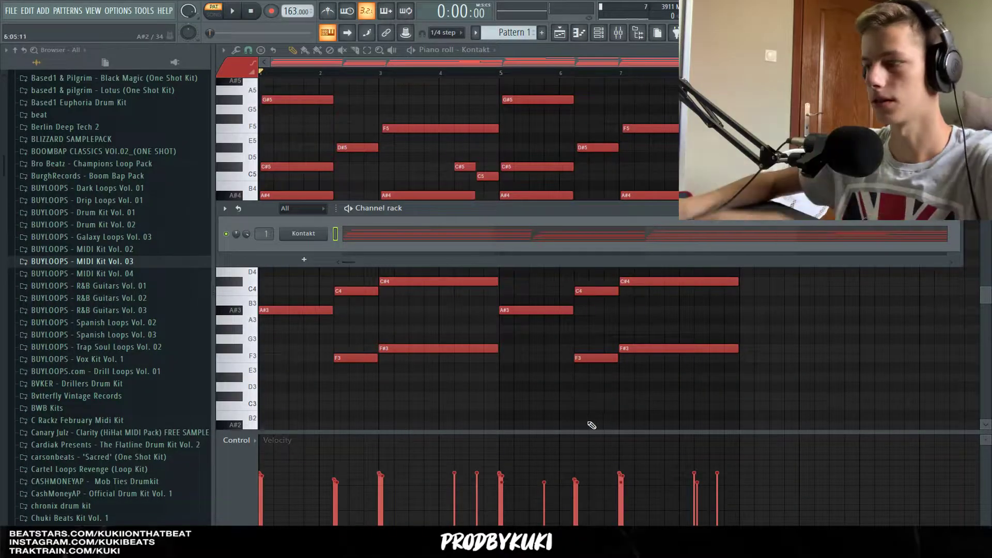
# - Open the Kontakt channel's instrument and examine its Evolution Songwriter guitar with the Vintage 1976 snapshot
pyautogui.press('F6')
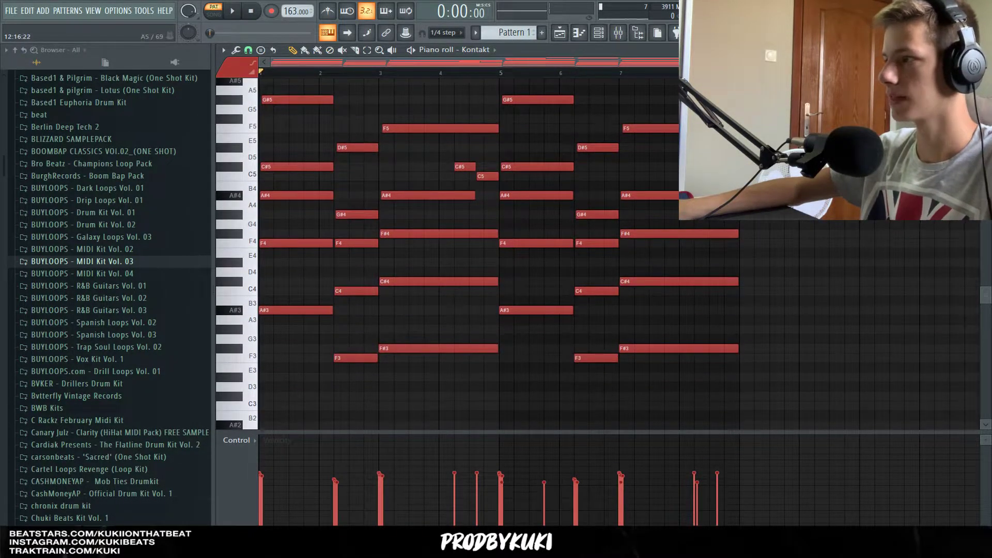
pyautogui.moveTo(985, 73); pyautogui.dragTo(985, 87)
pyautogui.click(601, 34)
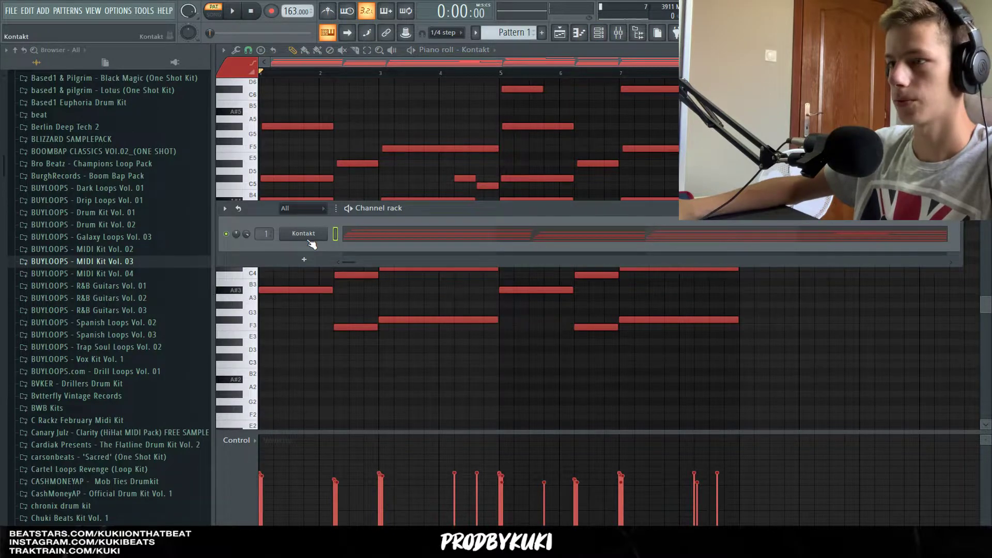
pyautogui.click(306, 237)
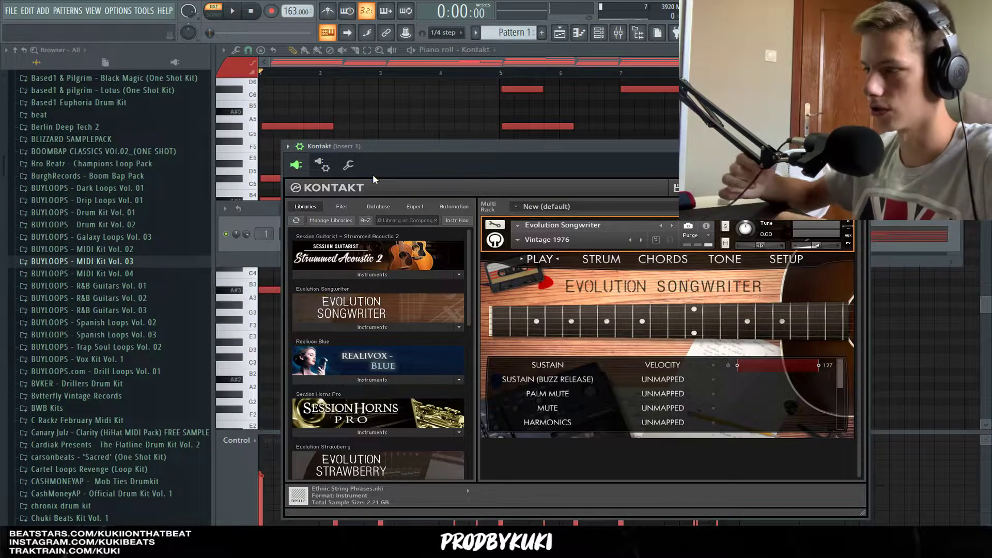
pyautogui.moveTo(373, 174); pyautogui.dragTo(349, 163)
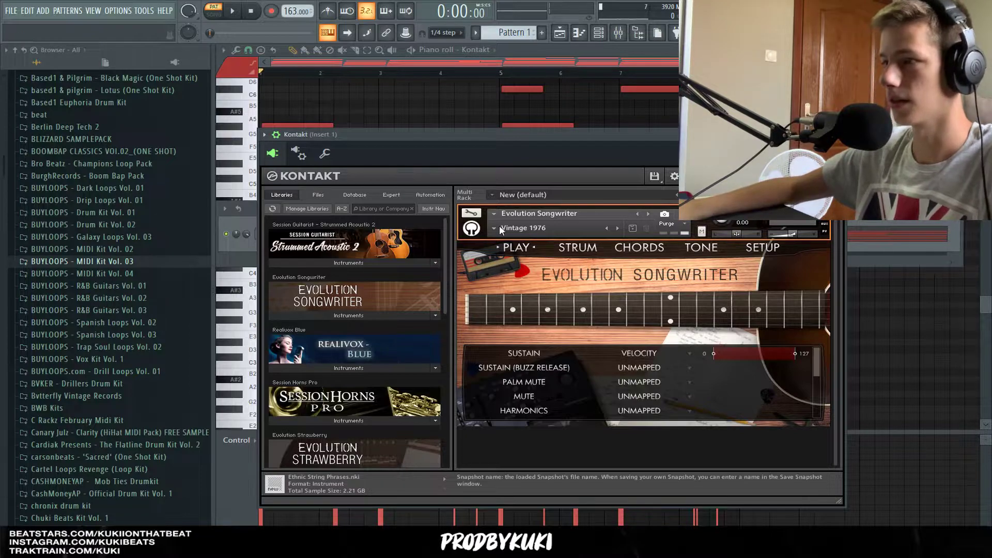
# - Review the guitar melody's chord and lead notes in the Kontakt piano roll
pyautogui.rightClick(447, 101)
pyautogui.scroll(4, 562, 203)
pyautogui.scroll(-1, 837, 232)
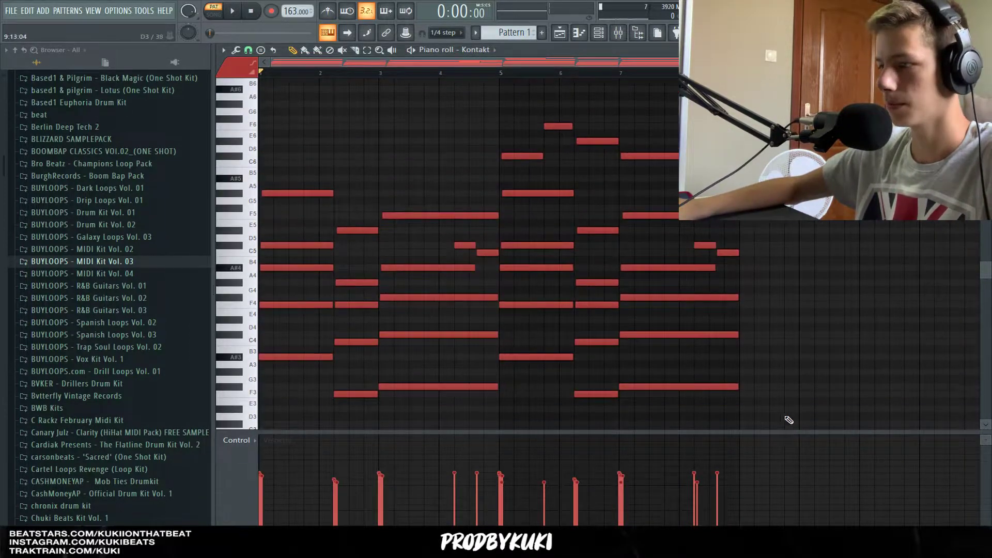
pyautogui.moveTo(783, 419); pyautogui.dragTo(288, 100)
pyautogui.click(243, 203)
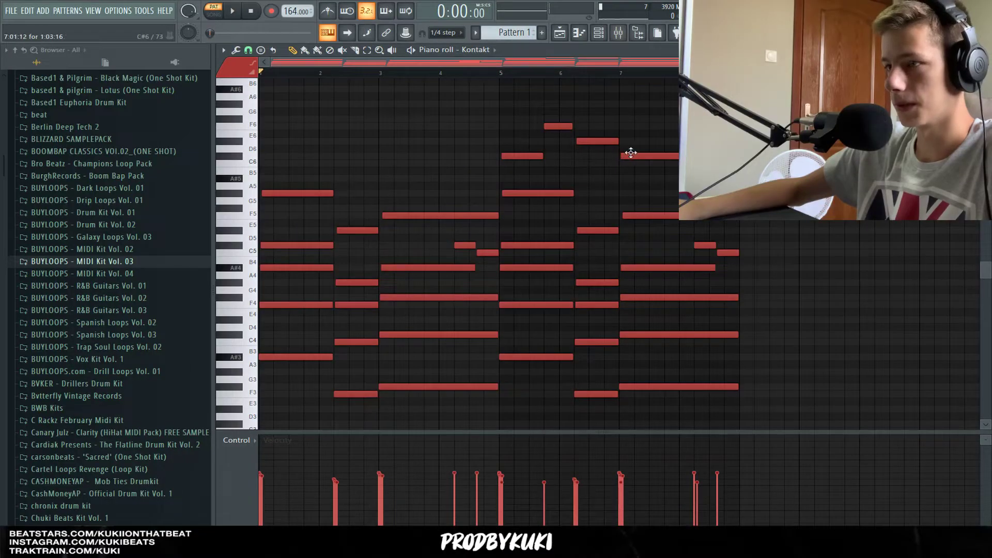
# - Review the ValhallaVintageVerb and Fruity parametric EQ 2 effects on mixer Insert 1, and play back the guitar melody
pyautogui.click(618, 32)
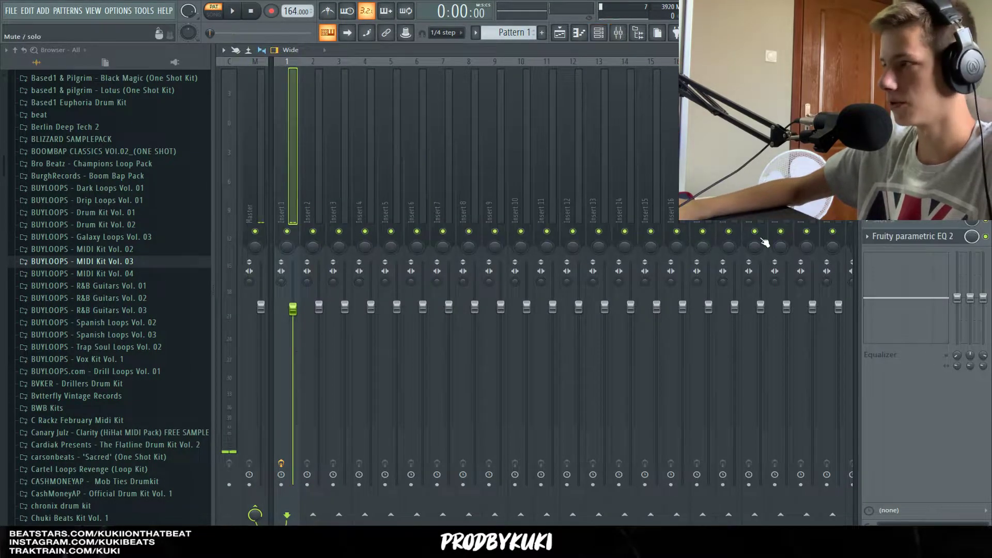
pyautogui.click(909, 223)
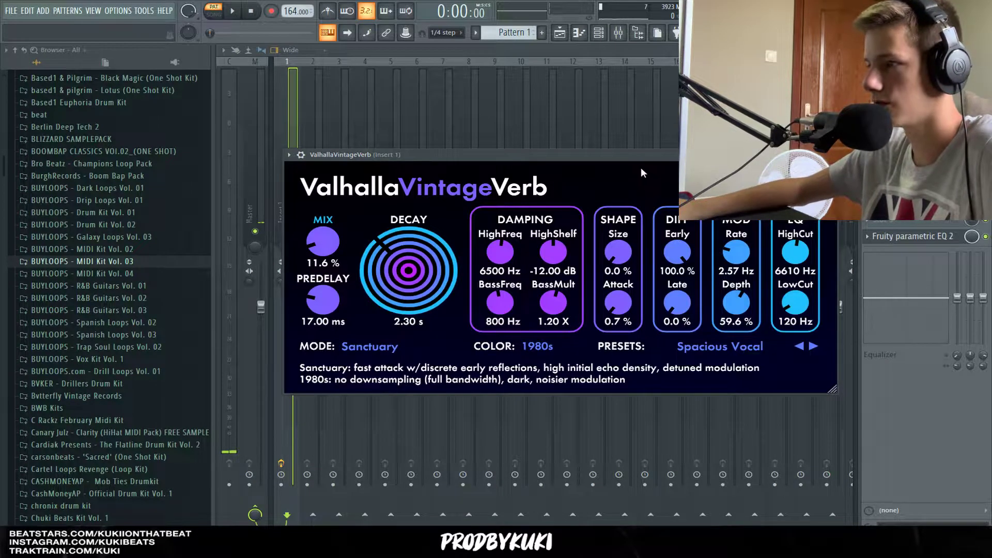
pyautogui.moveTo(650, 153); pyautogui.dragTo(657, 141)
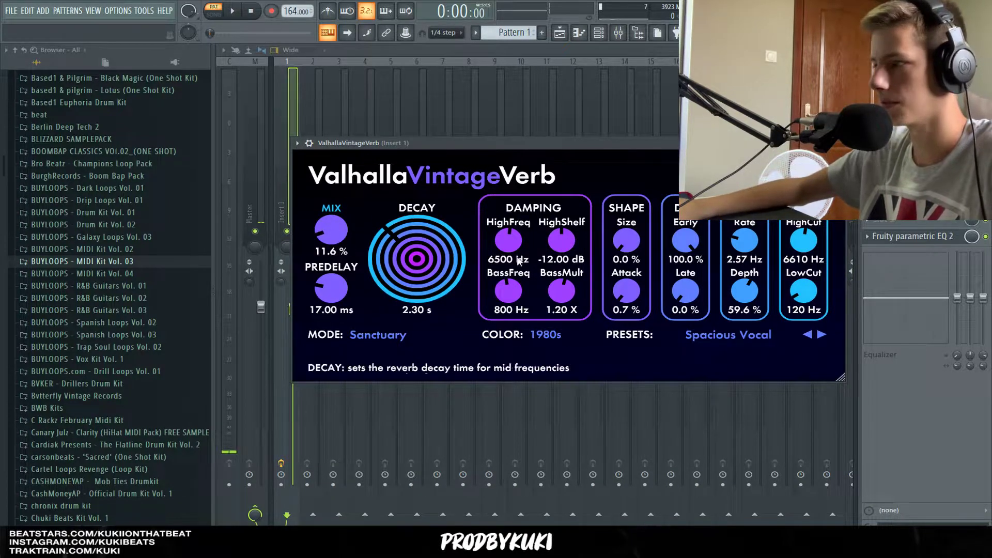
pyautogui.click(916, 238)
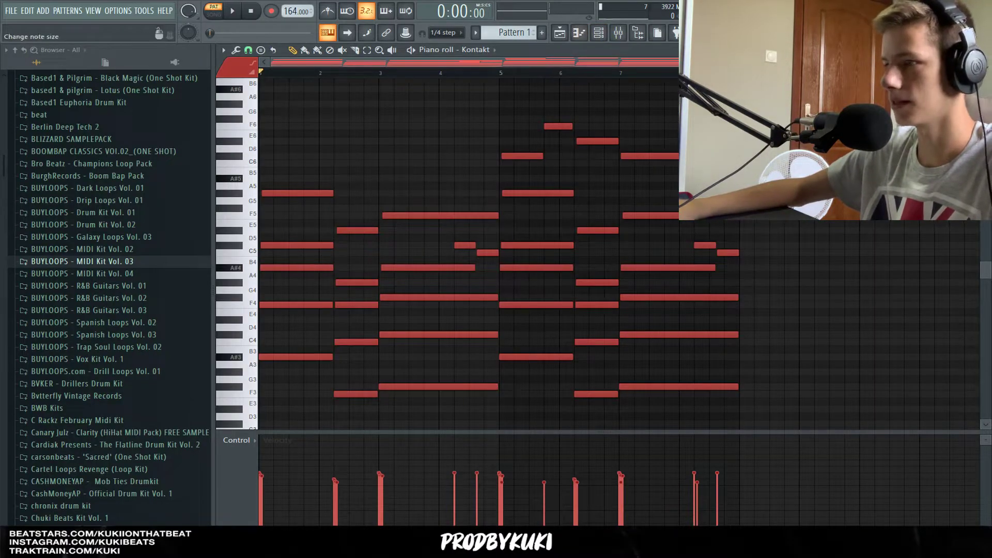
pyautogui.scroll(-2, 468, 253)
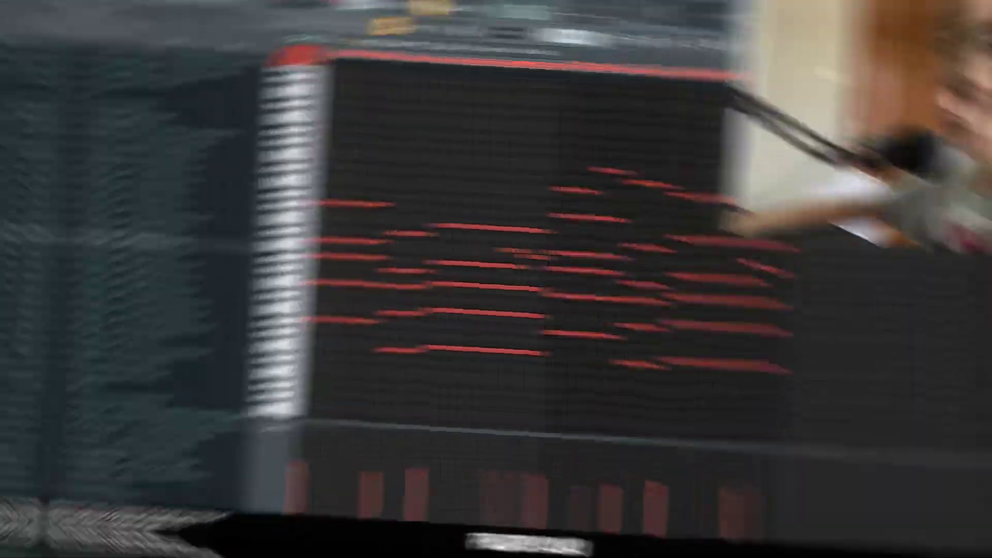
pyautogui.press('space')
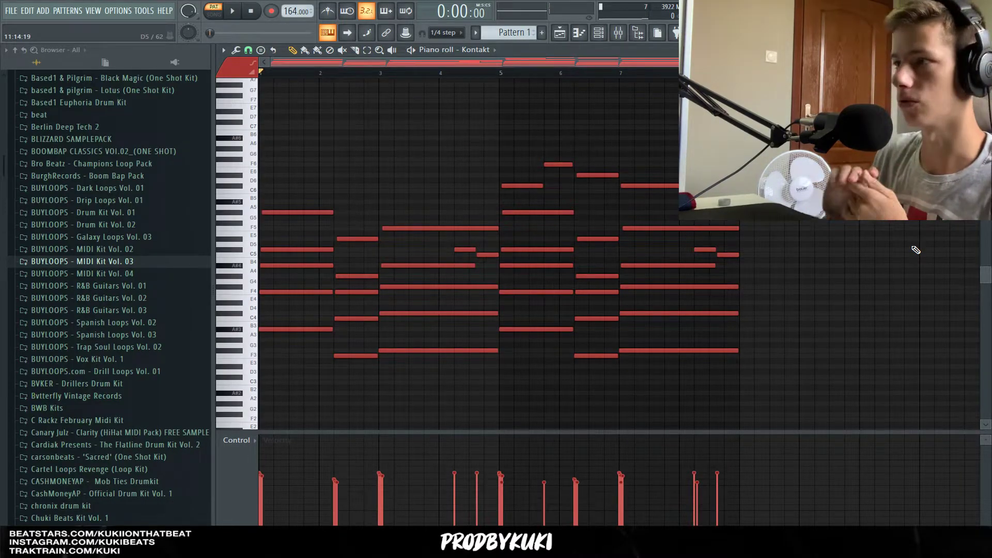
# - Add an Omnisphere_4 channel and load the LA Custom C7 Grand Piano patch from the Keyscape Library
pyautogui.click(600, 32)
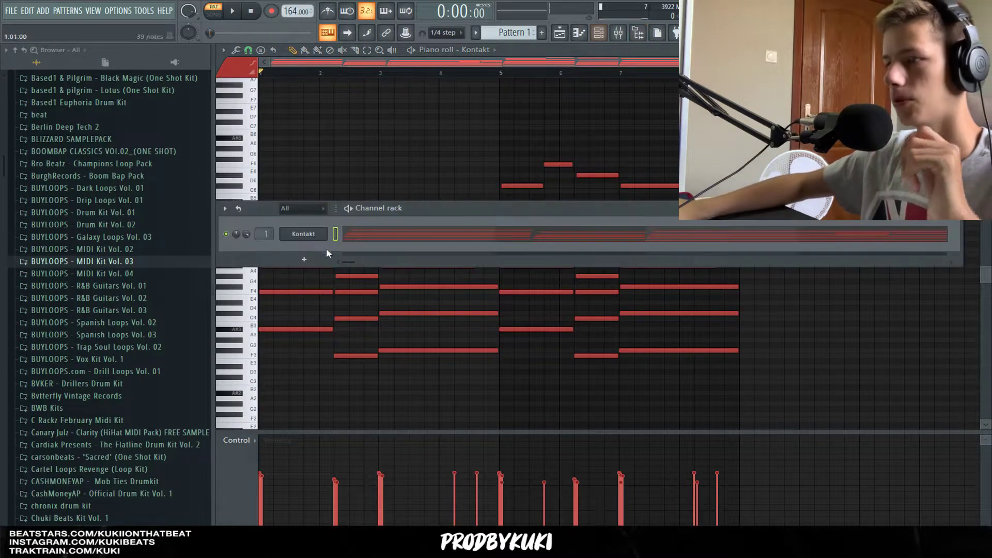
pyautogui.click(302, 261)
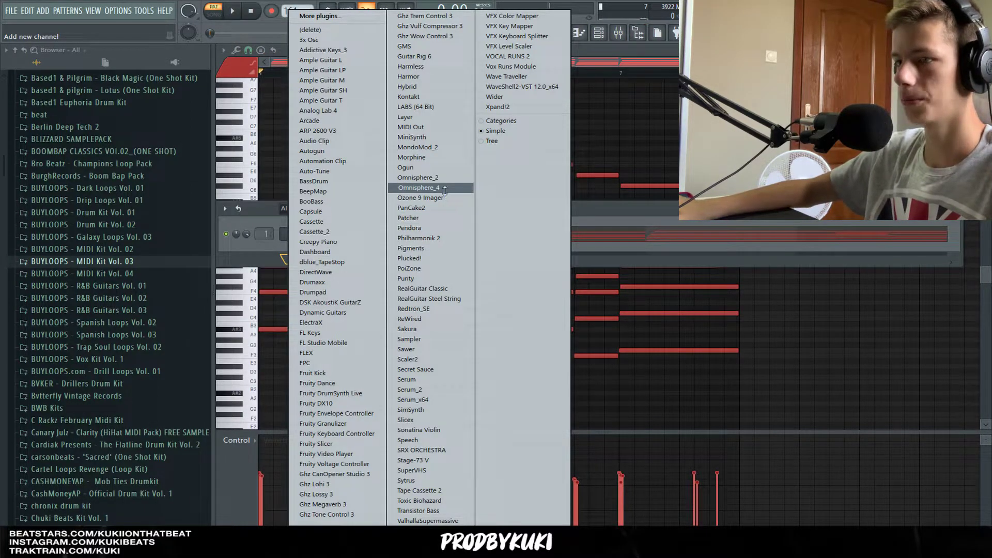
pyautogui.click(418, 187)
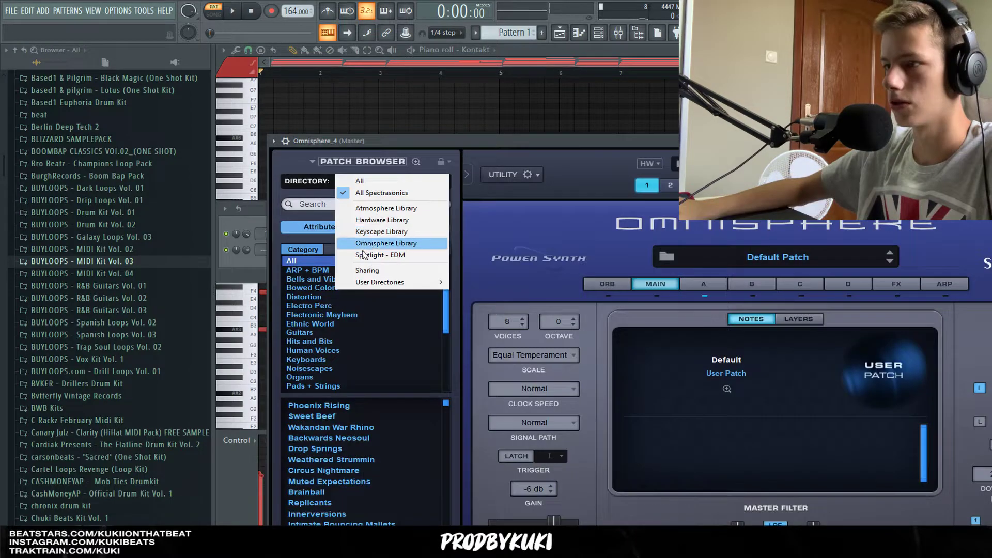
pyautogui.click(371, 232)
pyautogui.click(340, 416)
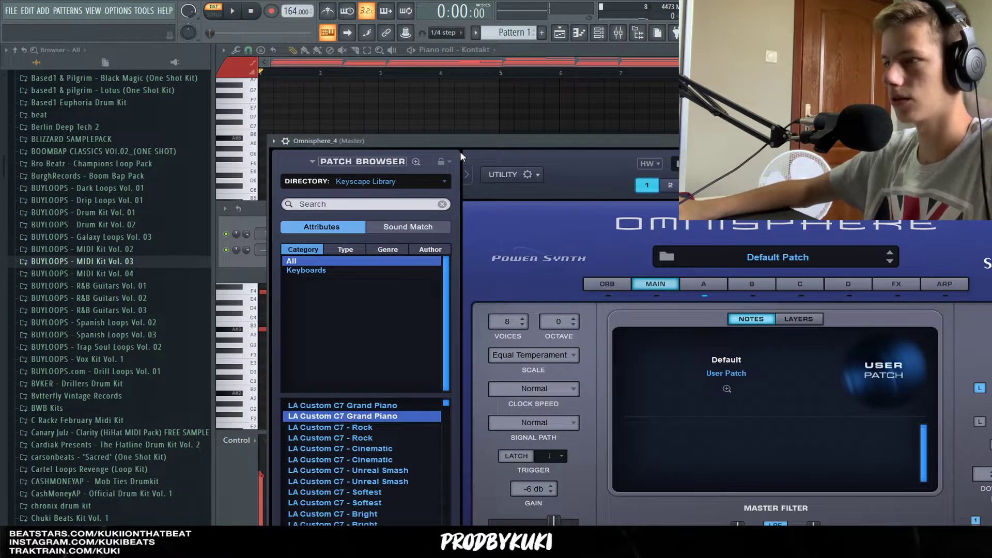
# - Add four bars of chords following the guitar's harmony to the Omnisphere_4 channel and transpose them up one octave
pyautogui.press('F7')
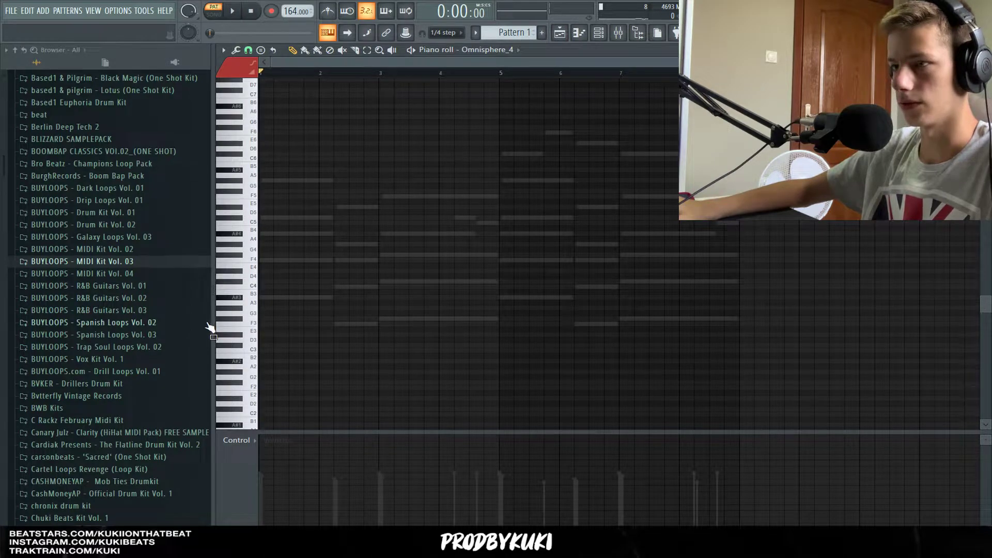
pyautogui.scroll(2, 264, 282)
pyautogui.press('space')
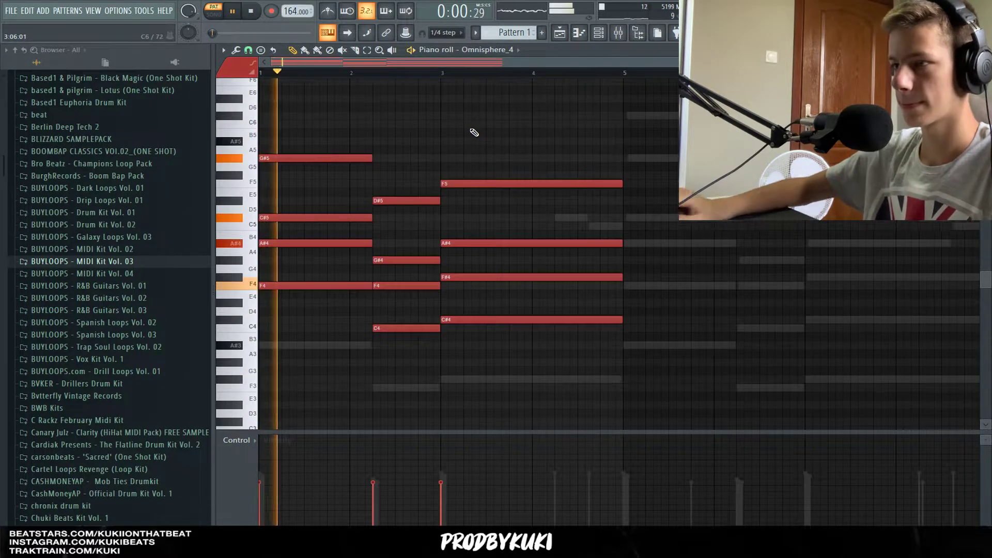
pyautogui.press('space')
pyautogui.hotkey('ctrl', 'Up')
pyautogui.press('space')
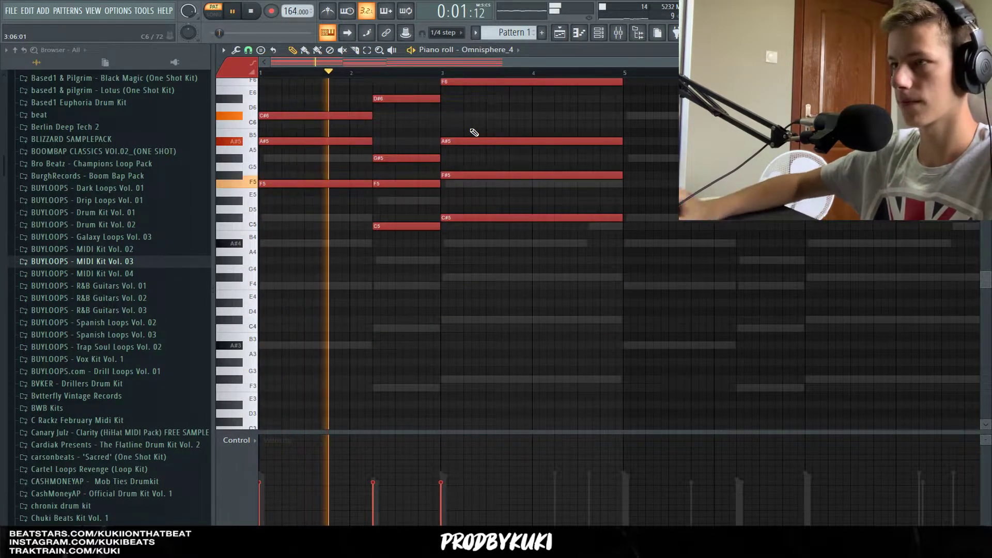
pyautogui.scroll(3, 474, 132)
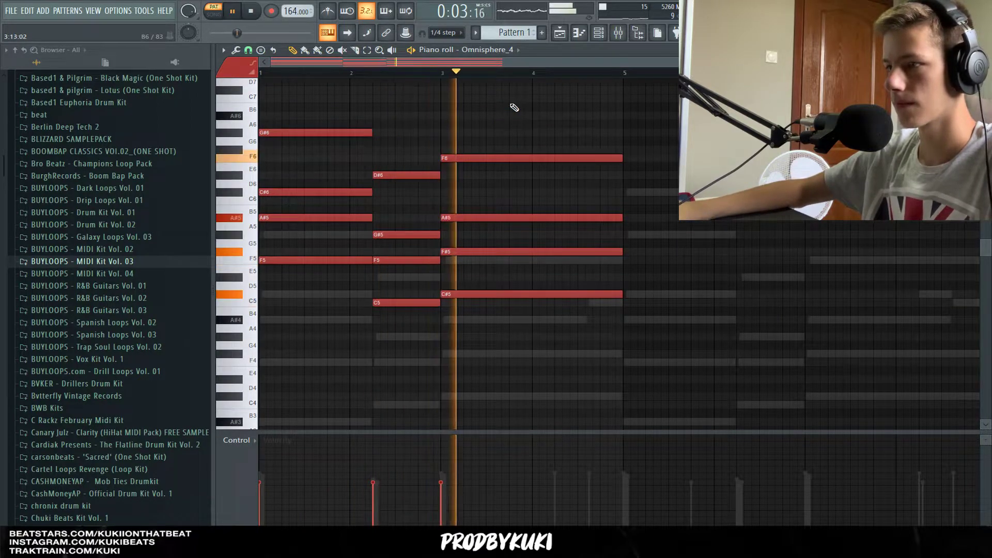
pyautogui.press('space')
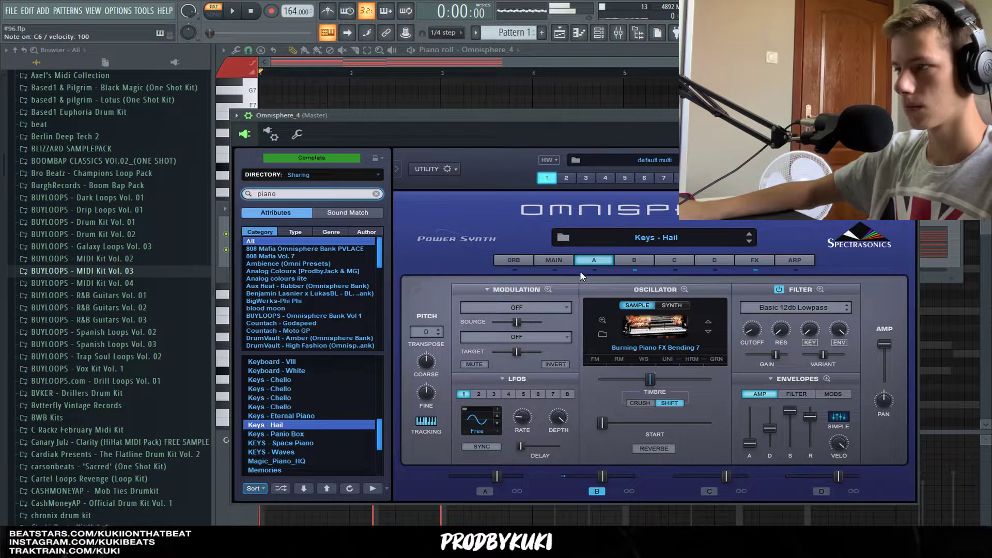
# - Check layer B of the Keys - Hail patch, and duplicate the four-bar Omnisphere_4 chords into the next four bars
pyautogui.click(635, 260)
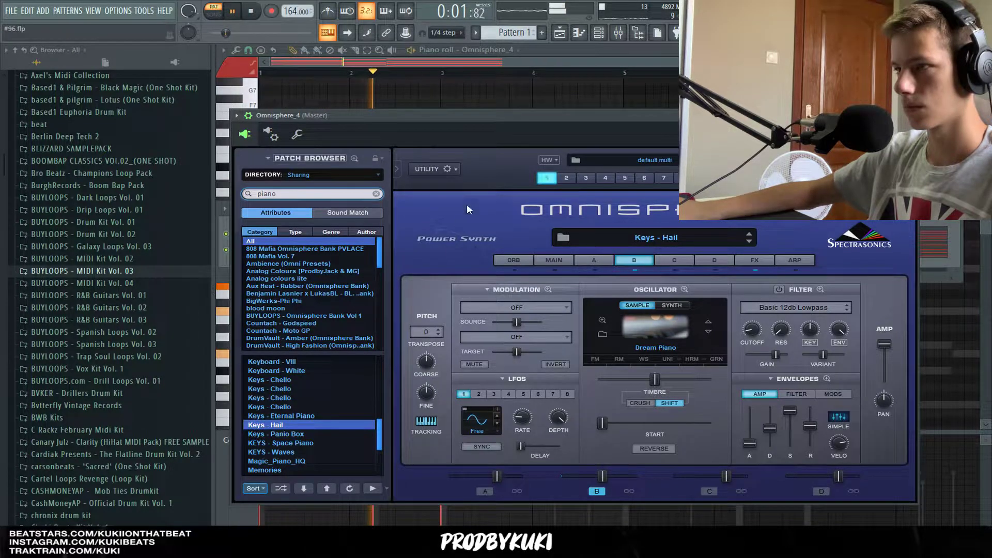
pyautogui.click(928, 264)
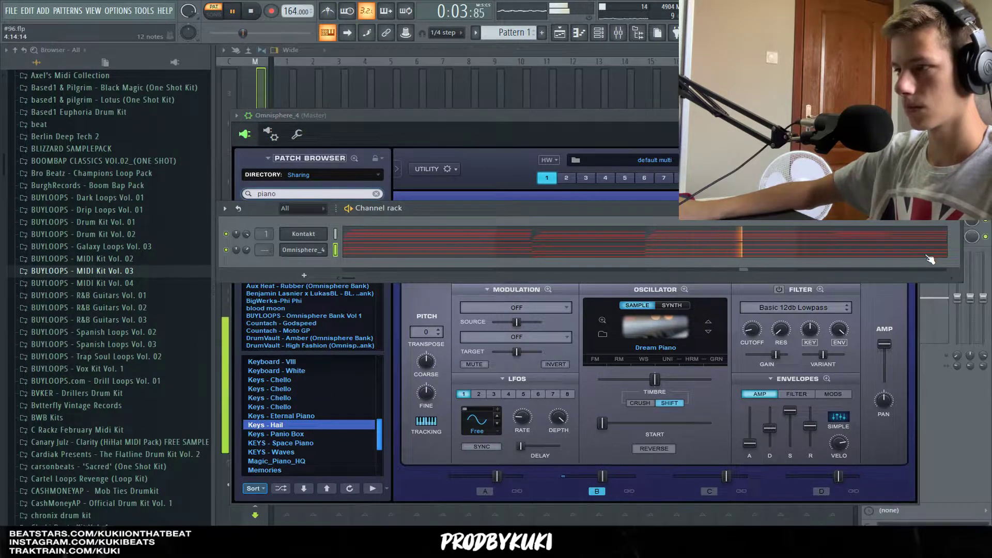
pyautogui.click(930, 259)
pyautogui.scroll(-2, 598, 266)
pyautogui.hotkey('ctrl', 'b')
pyautogui.scroll(-2, 576, 192)
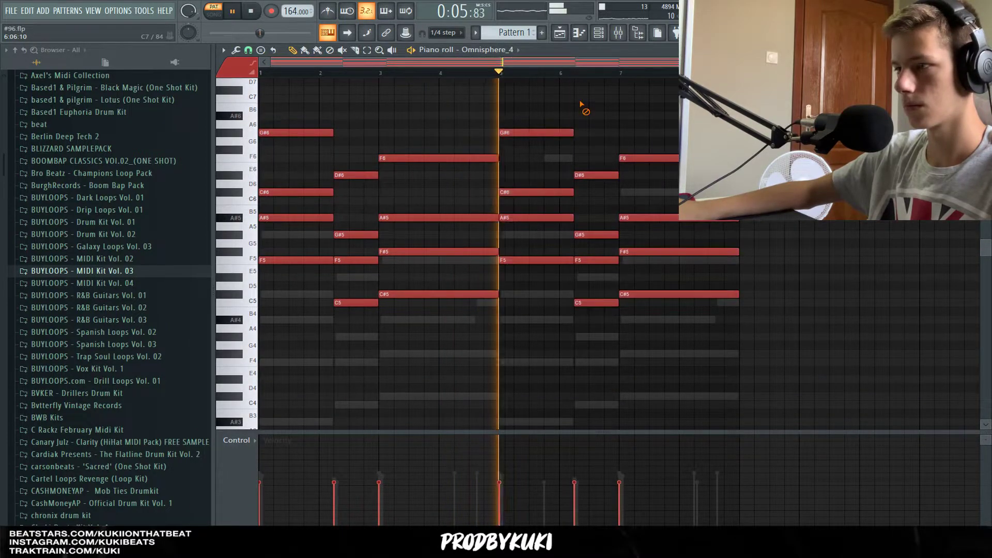
pyautogui.press('space')
pyautogui.scroll(2, 381, 216)
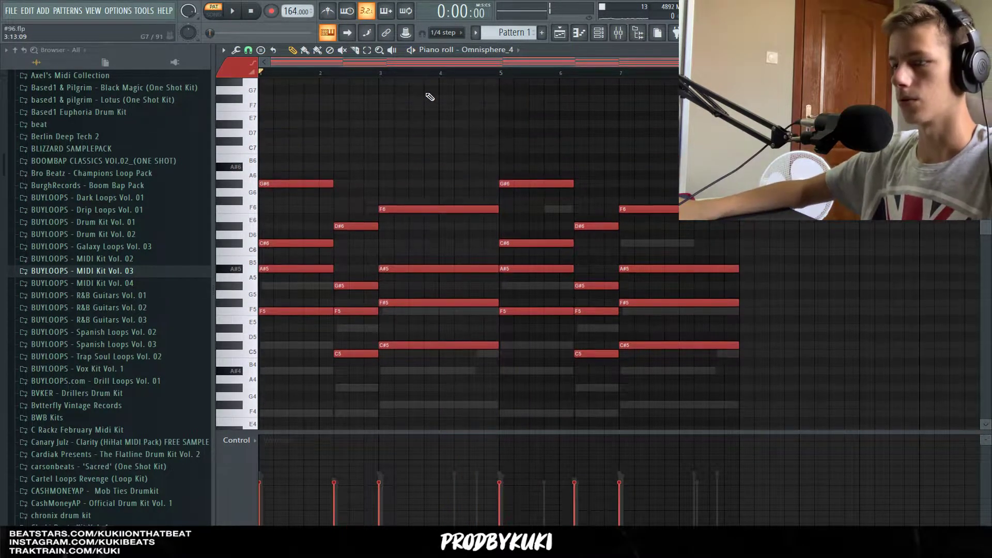
# - Randomize the velocities of the Omnisphere_4 chord notes and strum the chords with their note ends preserved
pyautogui.hotkey('alt', 'r')
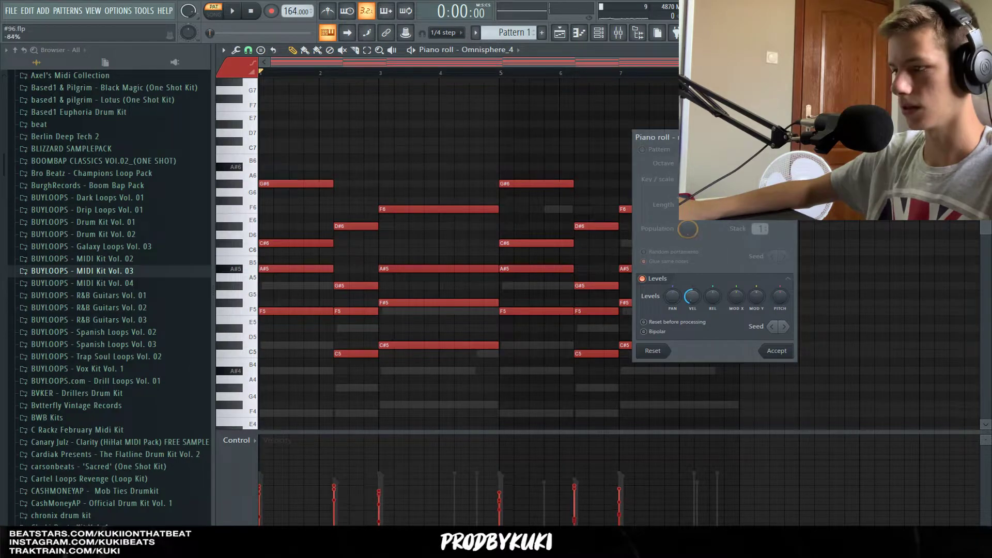
pyautogui.click(765, 353)
pyautogui.hotkey('alt', 's')
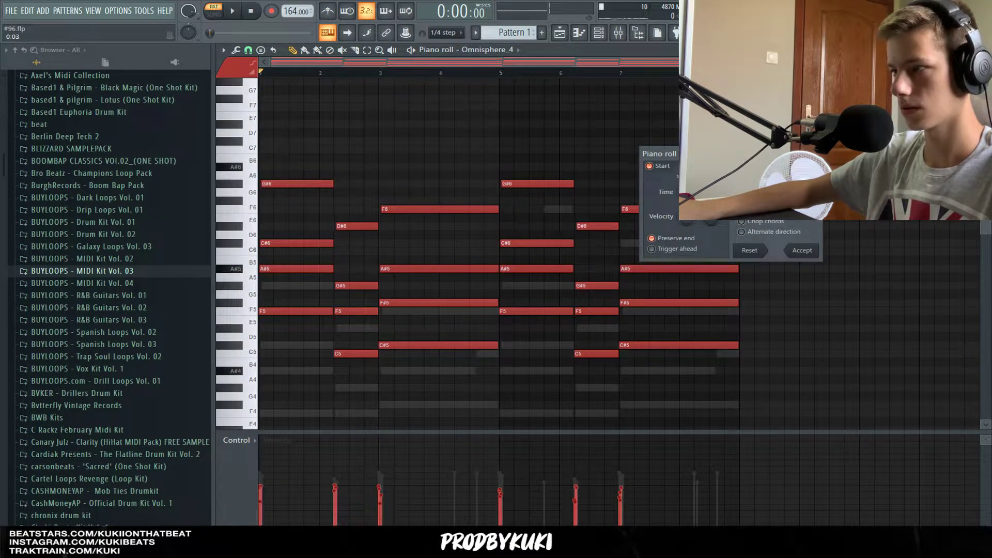
pyautogui.press('space')
pyautogui.click(798, 250)
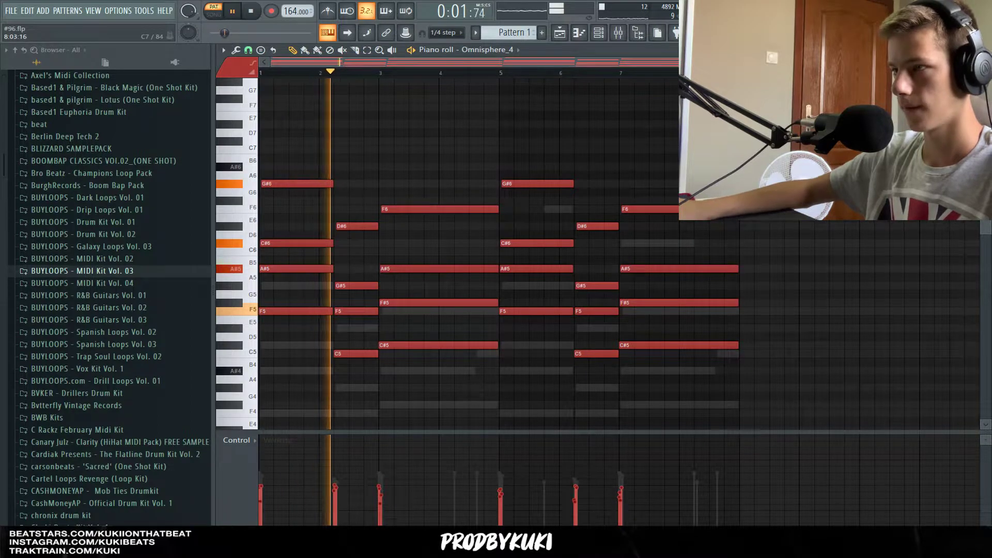
# - Route the Omnisphere_4 channel to mixer Insert 2 and lower that insert's volume while the pattern plays
pyautogui.press('F6')
pyautogui.press('space')
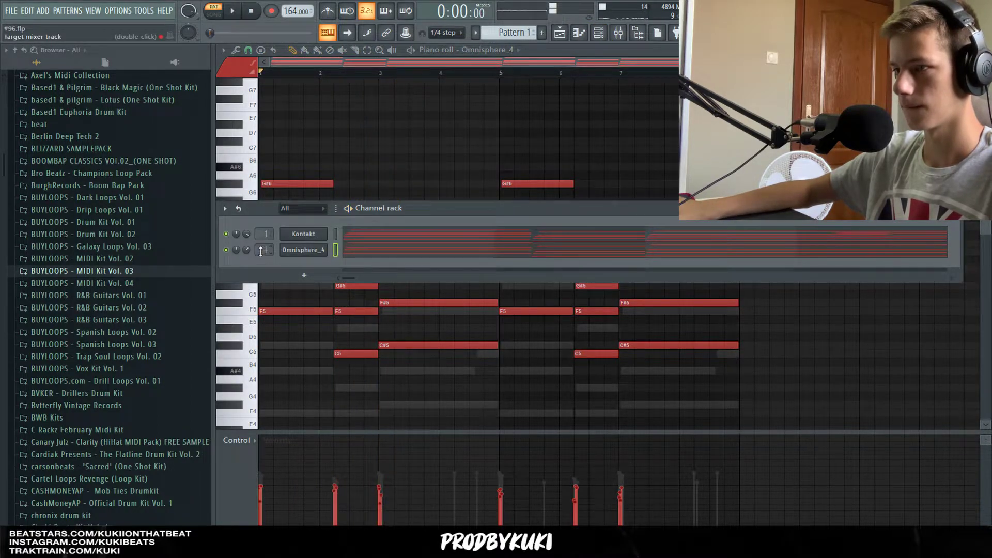
pyautogui.scroll(2, 261, 251)
pyautogui.press('F9')
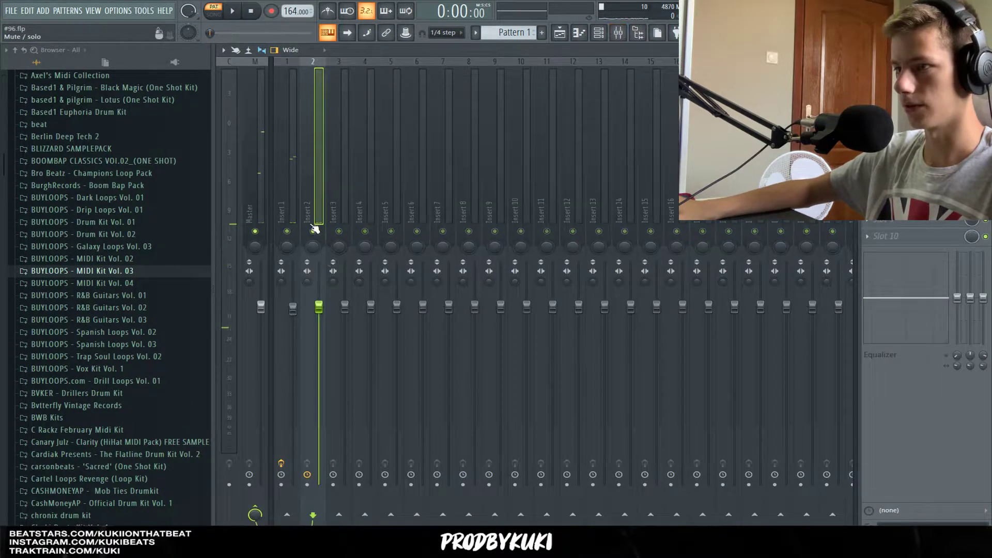
pyautogui.press('space')
pyautogui.moveTo(319, 328); pyautogui.dragTo(319, 341)
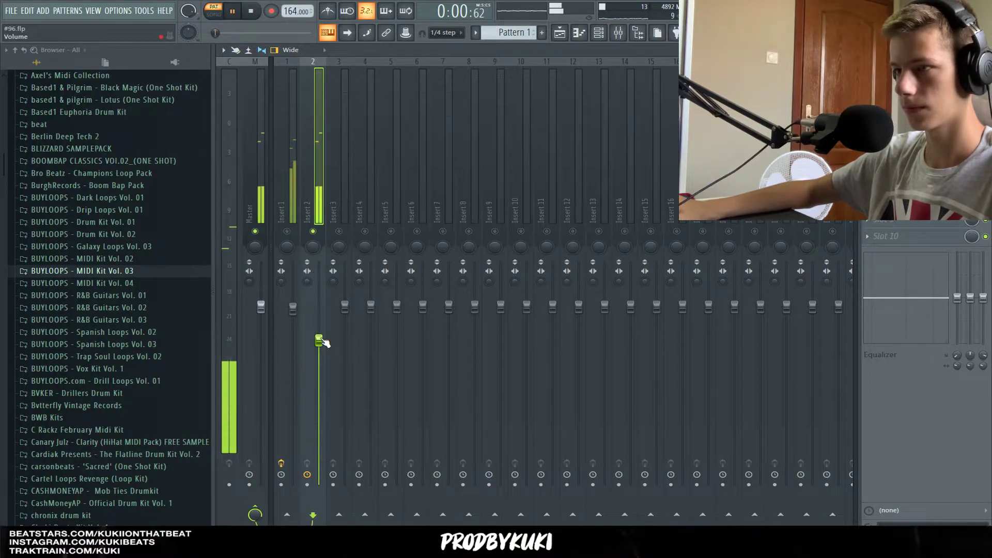
pyautogui.press('space')
# - Load Ghz Lohi 3 into the first effect slot of Insert 2 and play the pattern with its Gramophone preset
pyautogui.click(867, 83)
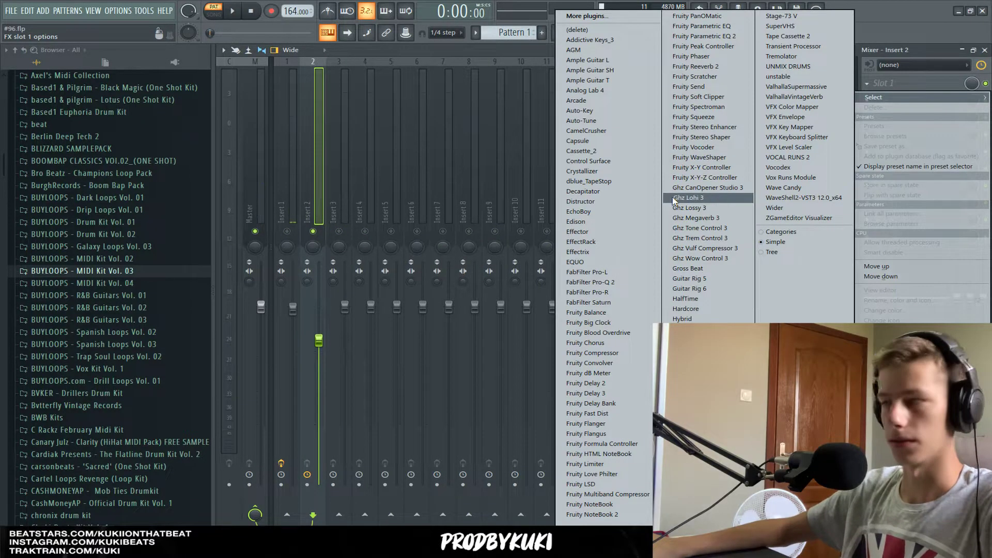
pyautogui.click(687, 198)
pyautogui.press('space')
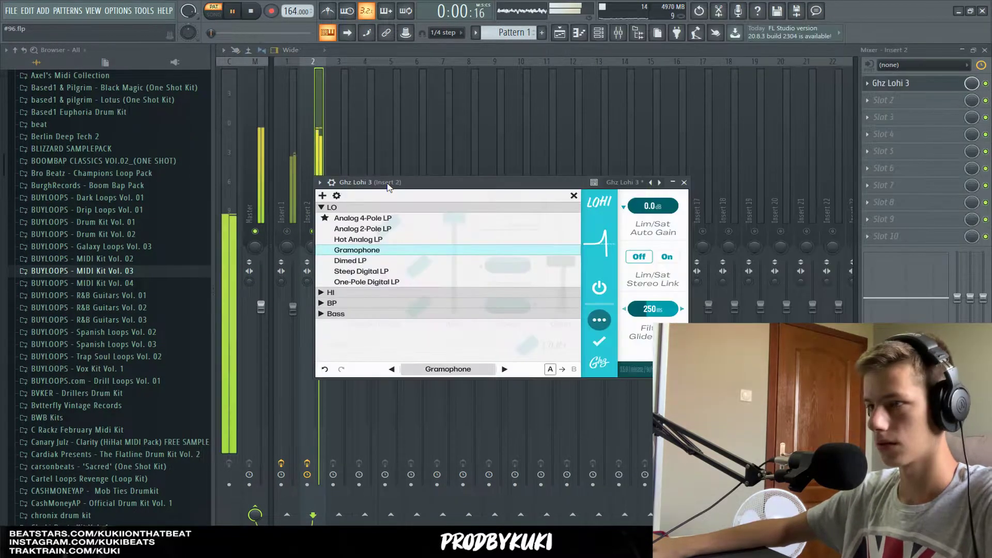
# - Audition the Dimed LP preset in Ghz Lohi 3 and switch to the Hot Analog LP preset
pyautogui.press('space')
pyautogui.click(376, 261)
pyautogui.press('space')
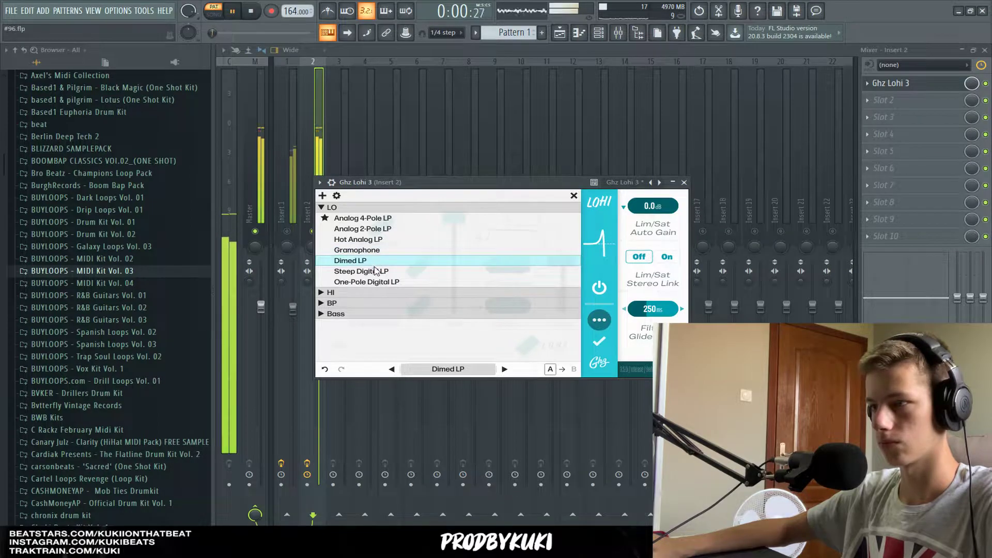
pyautogui.press('space')
pyautogui.click(370, 251)
pyautogui.click(370, 242)
pyautogui.press('space')
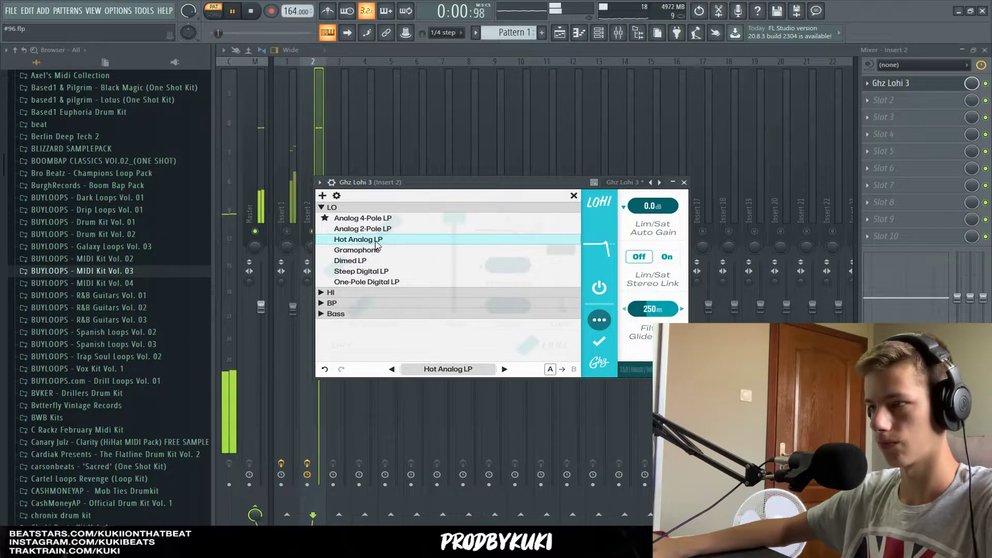
# - Close Ghz Lohi 3 and rebalance the mix by lowering Insert 2's volume and slightly raising Insert 1's
pyautogui.click(673, 183)
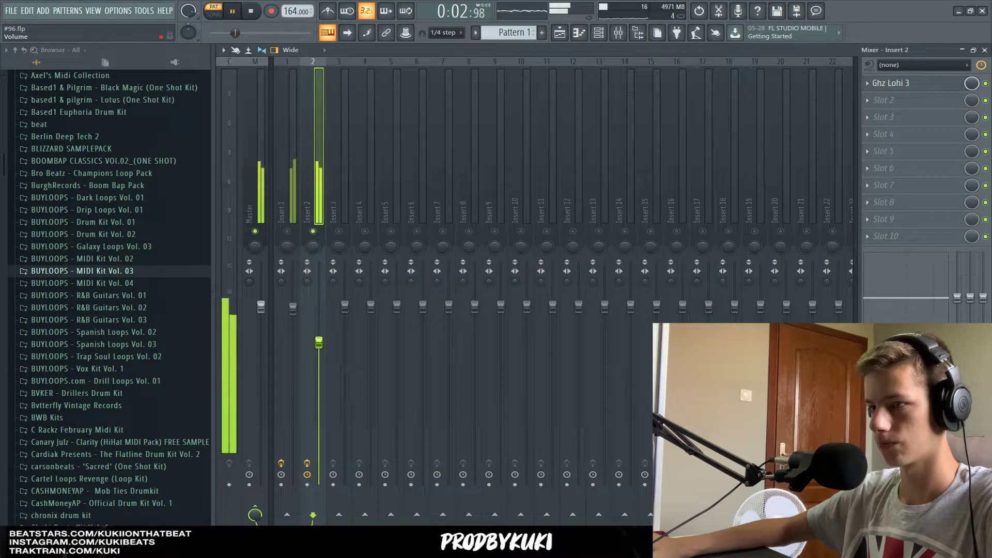
pyautogui.click(284, 257)
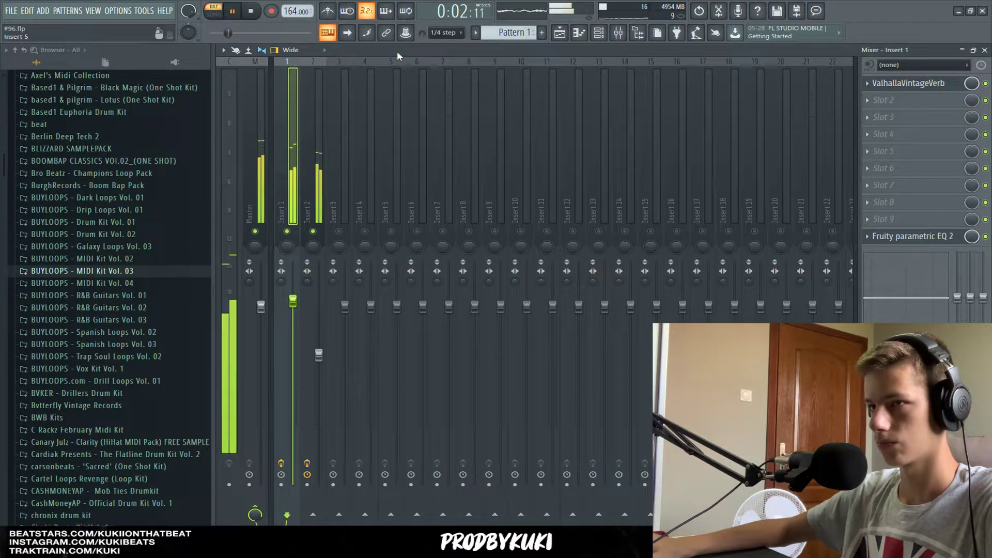
# - Open the Omnisphere_4 channel's notes in the piano roll and look over the chords while the pattern plays
pyautogui.click(600, 33)
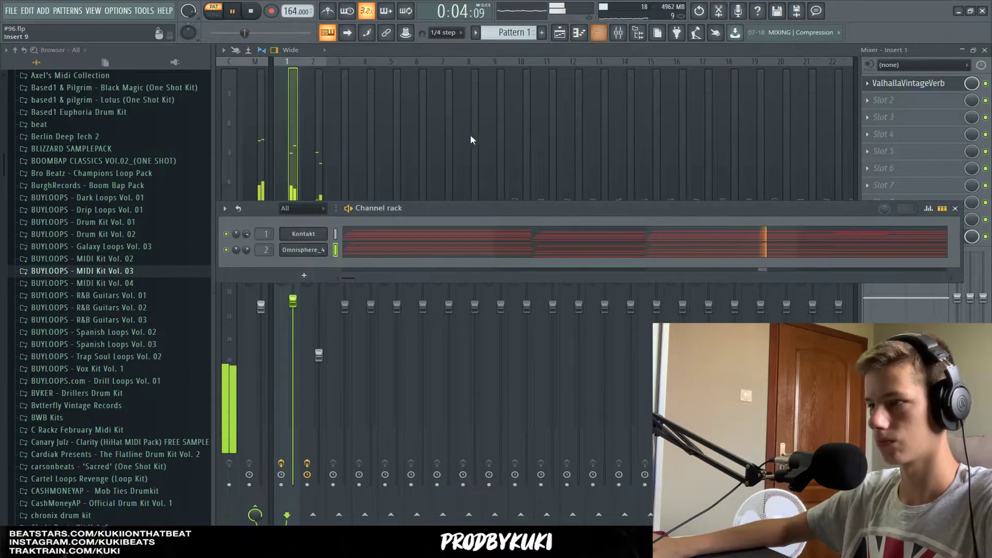
pyautogui.click(472, 252)
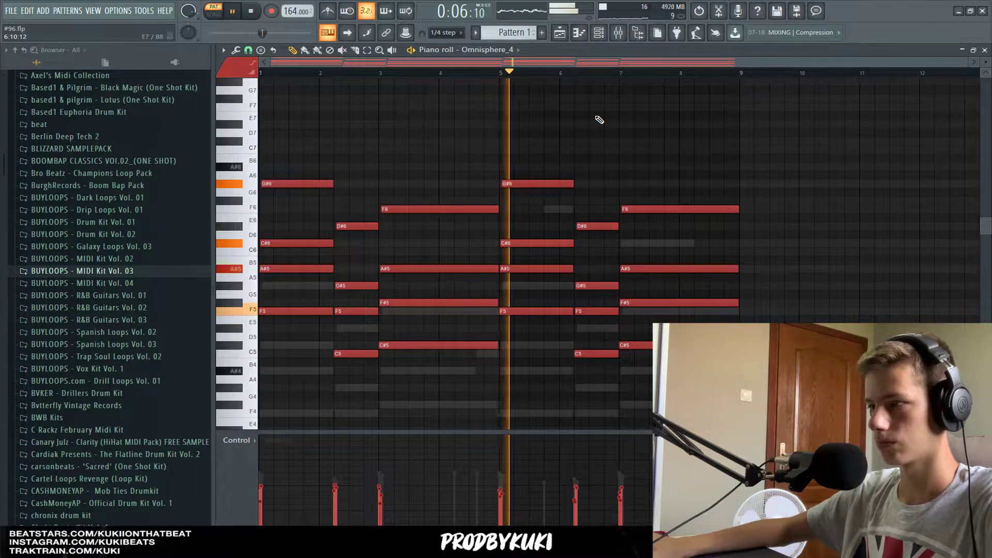
pyautogui.scroll(-2, 617, 109)
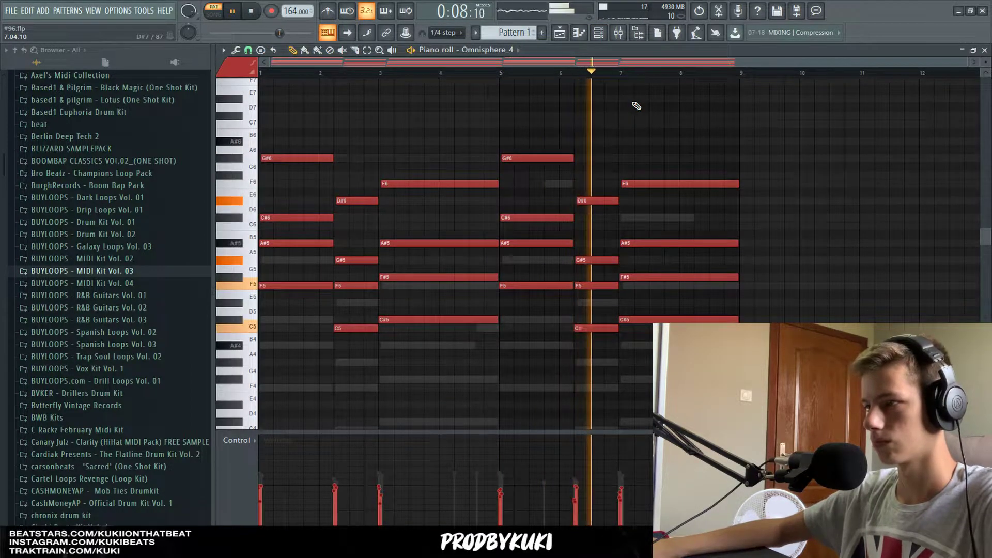
# - Enter a bell melody of A#7, G#7, F7 and D#7 in a second Omnisphere channel and play it with the chords
pyautogui.click(599, 32)
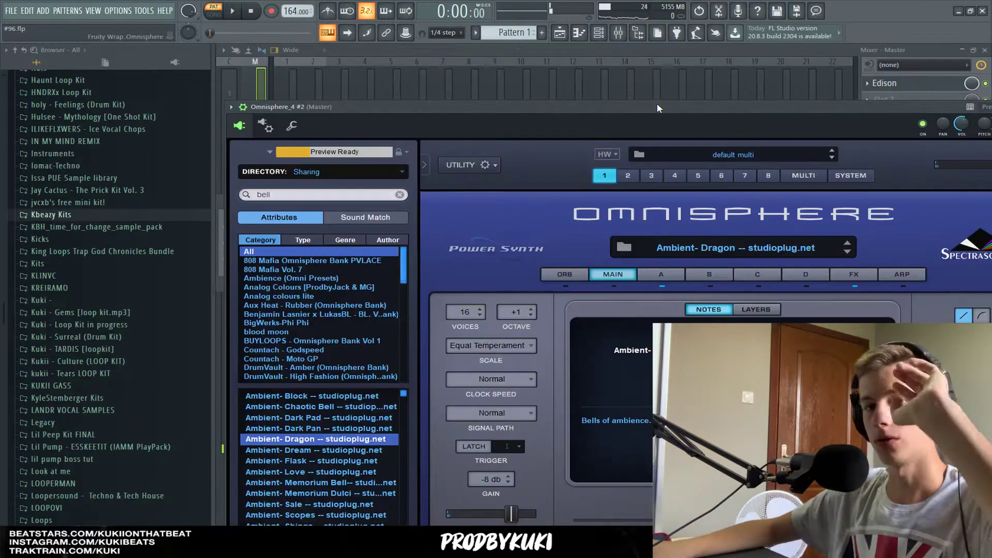
pyautogui.click(580, 32)
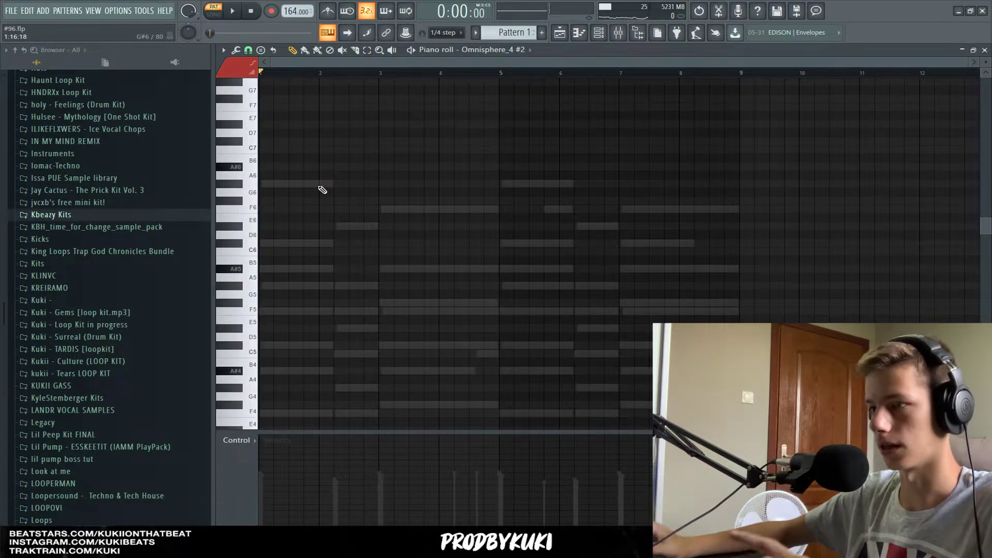
pyautogui.press('space')
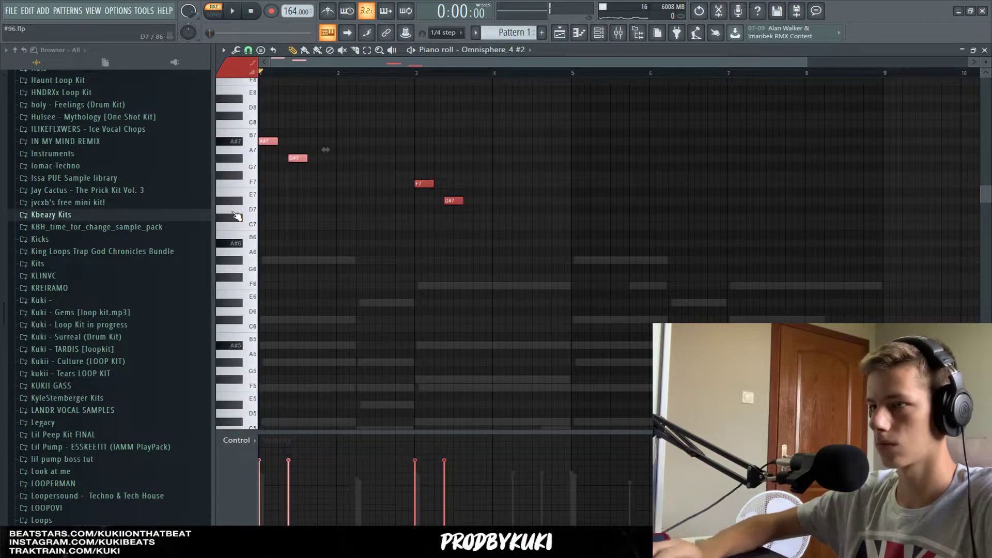
pyautogui.scroll(1, 388, 256)
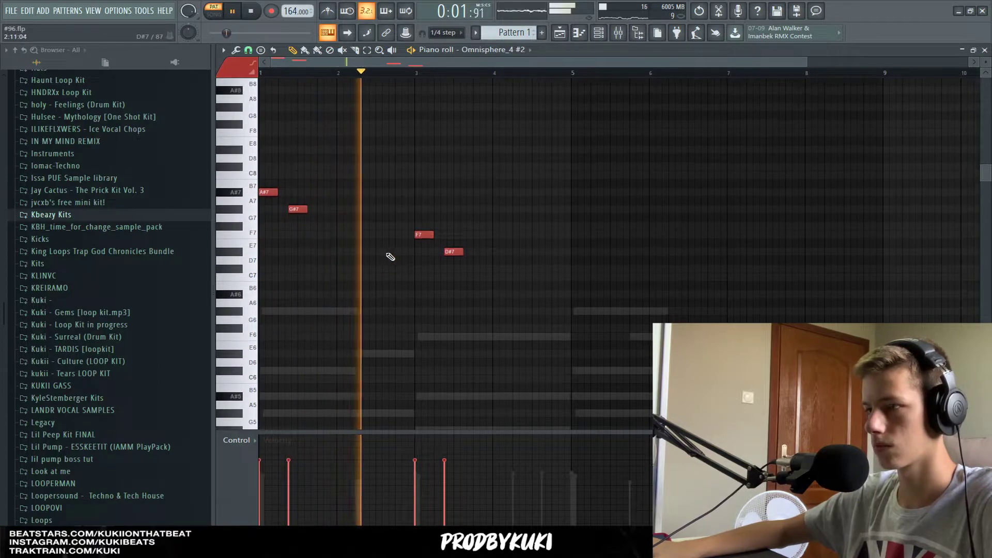
pyautogui.press('space')
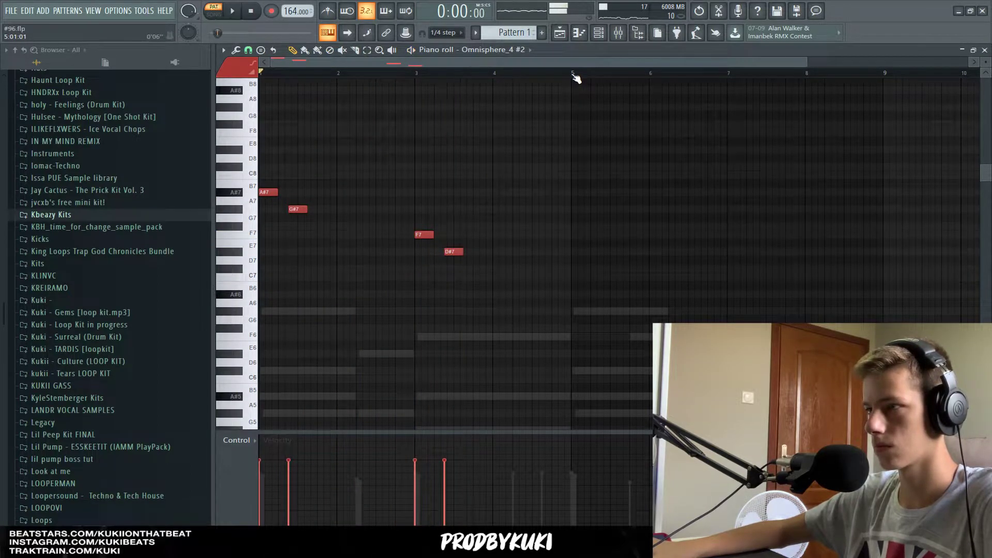
# - Duplicate the four-note bell phrase so that it repeats from bar 5, and play the repeat
pyautogui.moveTo(573, 74); pyautogui.dragTo(260, 77)
pyautogui.hotkey('ctrl', 'b')
pyautogui.hotkey('ctrl', 'd')
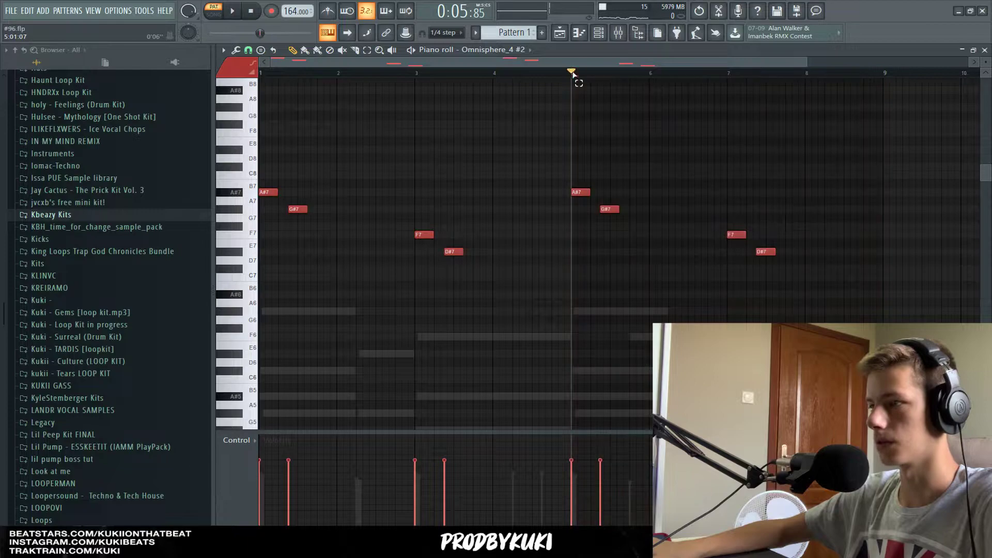
pyautogui.scroll(4, 578, 150)
pyautogui.press('space')
pyautogui.scroll(-3, 718, 248)
pyautogui.scroll(4, 746, 257)
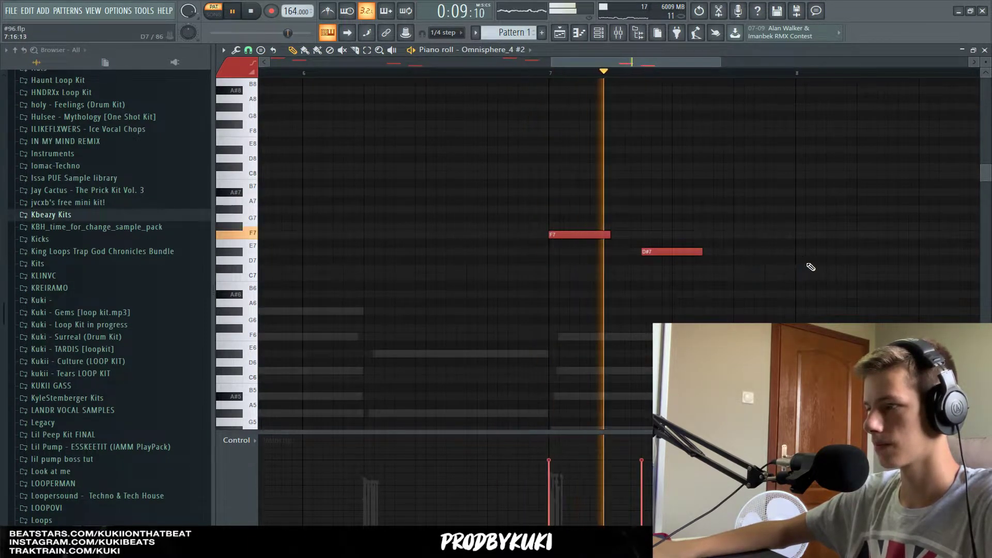
# - Try an F#7 note in bar 8 after the repeated bell phrase and delete it again
pyautogui.scroll(-4, 810, 268)
pyautogui.click(812, 227)
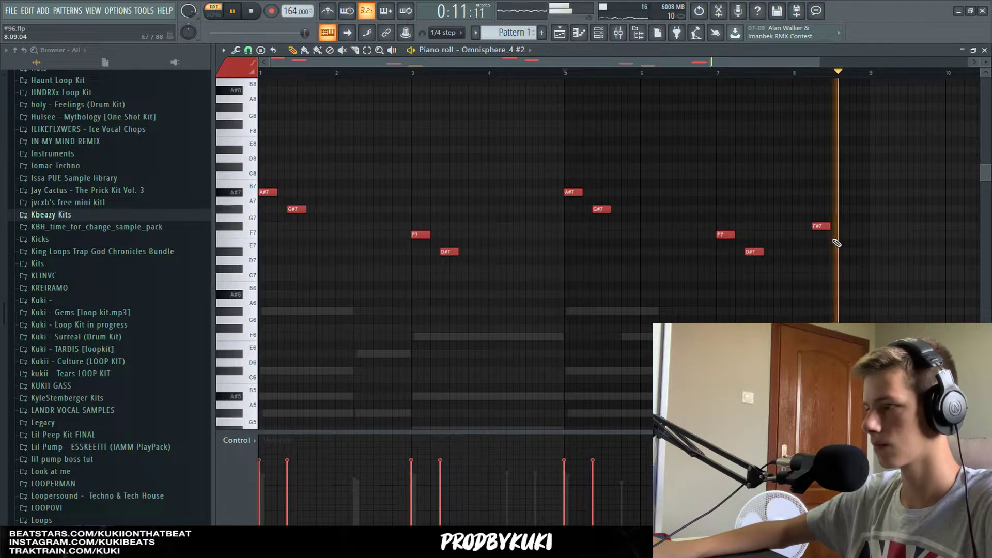
pyautogui.press('space')
pyautogui.rightClick(817, 227)
pyautogui.scroll(-3, 770, 203)
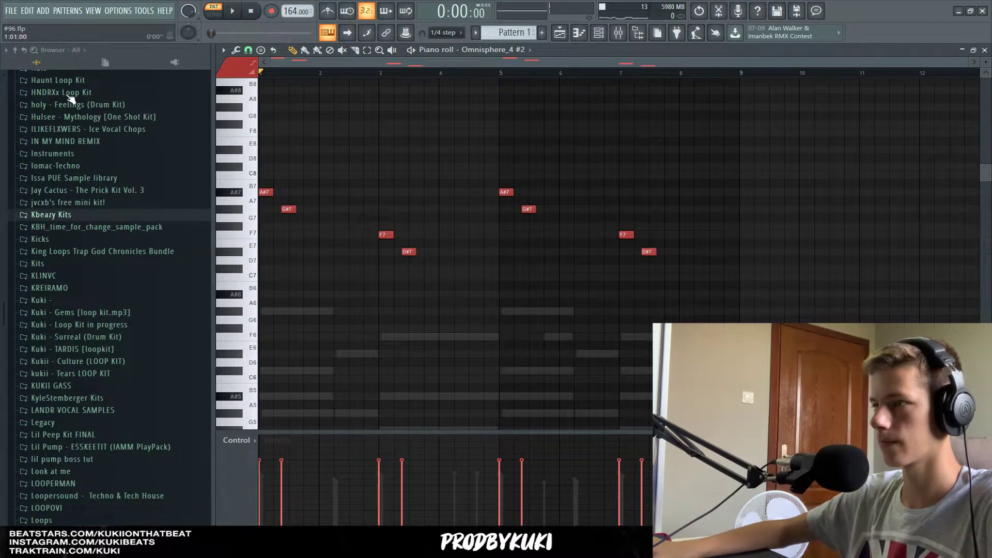
# - Route the Omnisphere_4 #2 channel to mixer Insert 3 and switch off the patch's Pro-Verb effect
pyautogui.press('F6')
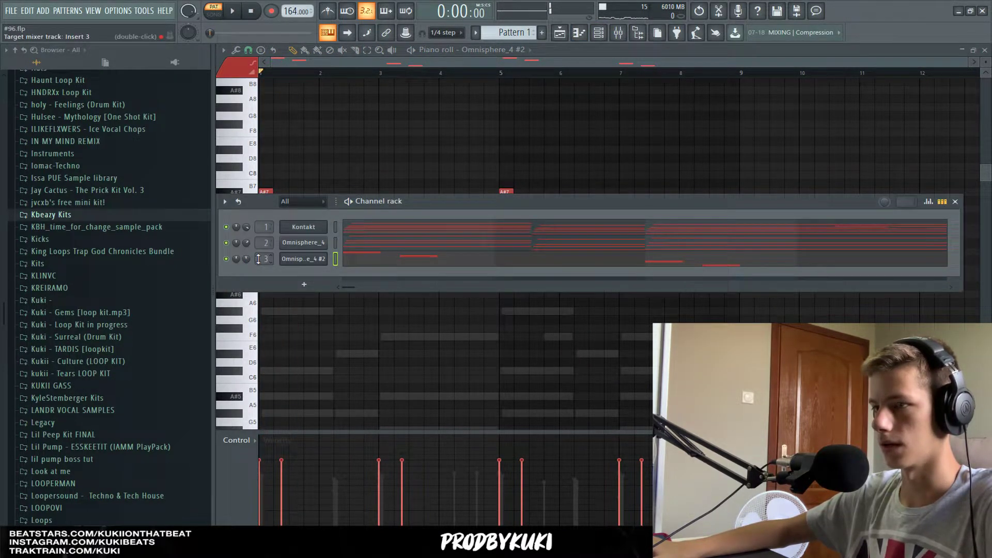
pyautogui.click(317, 260)
pyautogui.click(853, 275)
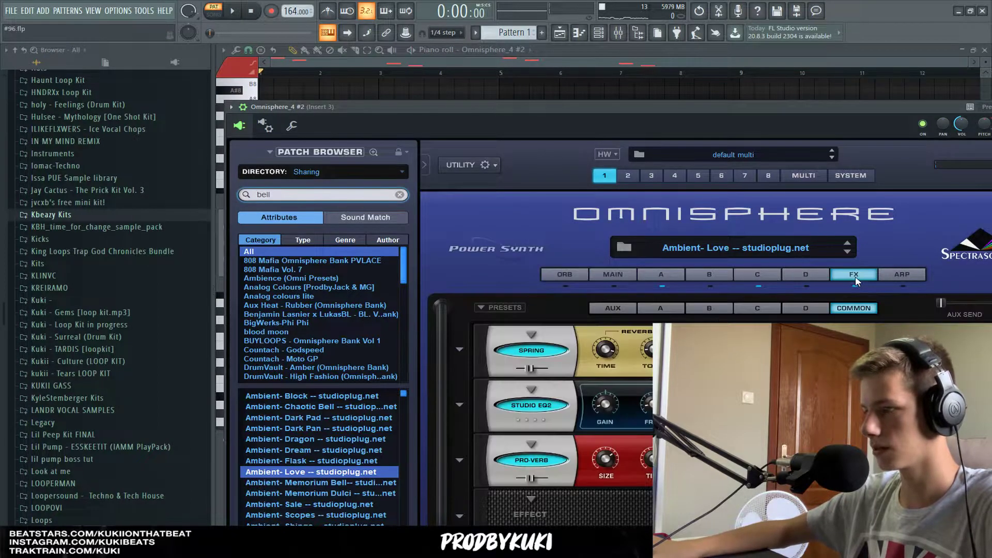
pyautogui.moveTo(548, 108); pyautogui.dragTo(541, 76)
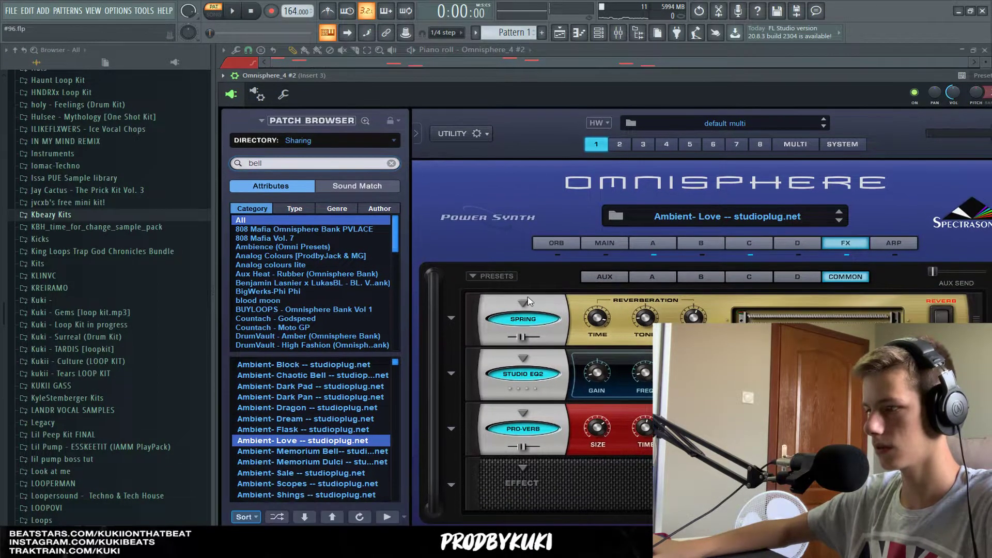
pyautogui.click(534, 433)
pyautogui.press('space')
# - Load Fruity parametric EQ 2 into effect slot 10 of mixer Insert 3
pyautogui.click(619, 33)
pyautogui.press('space')
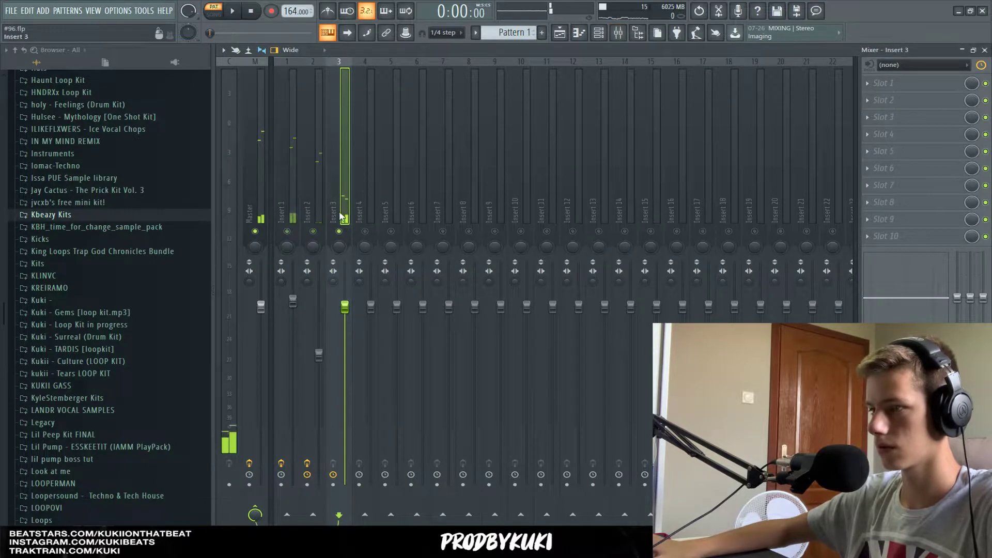
pyautogui.click(883, 236)
pyautogui.click(705, 37)
# - Turn EQ band 7 into a Steep 8 low-pass filter and pull it down to about 4.7 kHz
pyautogui.rightClick(449, 199)
pyautogui.moveTo(476, 238)
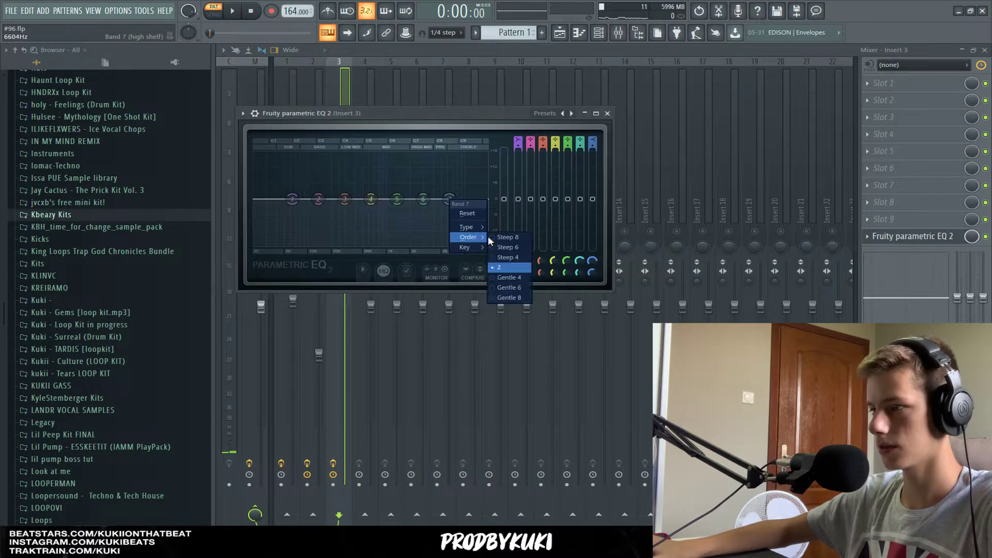
pyautogui.click(507, 237)
pyautogui.press('space')
pyautogui.moveTo(449, 200); pyautogui.dragTo(437, 245)
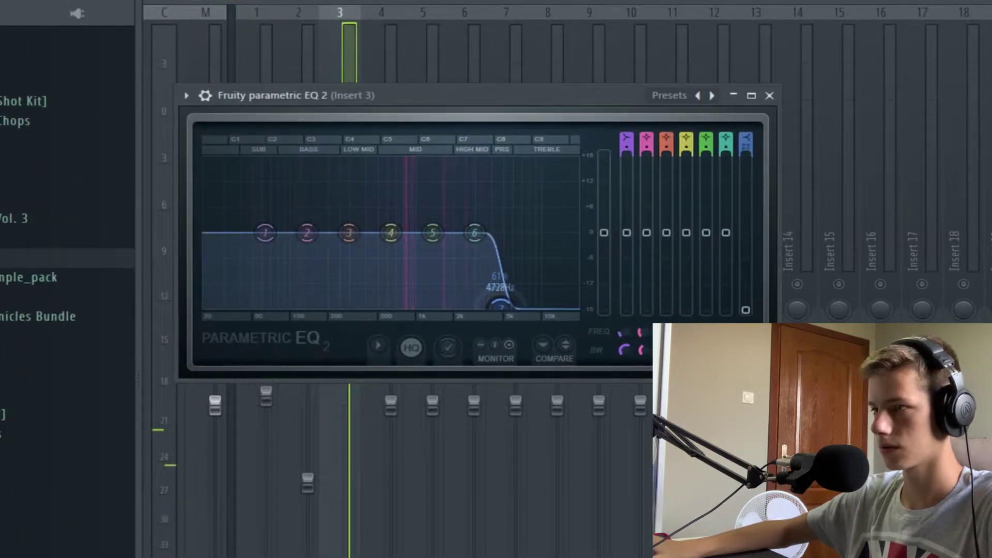
# - Turn EQ band 1 into a Steep 8 high-pass filter that cuts the bell's low end, and close the EQ
pyautogui.rightClick(265, 233)
pyautogui.moveTo(295, 290)
pyautogui.click(358, 290)
pyautogui.moveTo(265, 233); pyautogui.dragTo(325, 303)
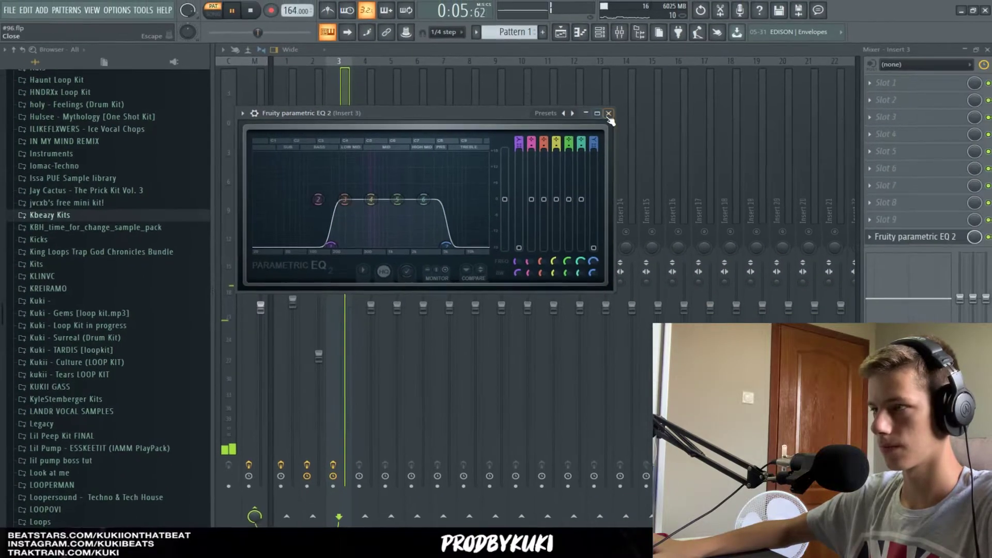
pyautogui.click(609, 114)
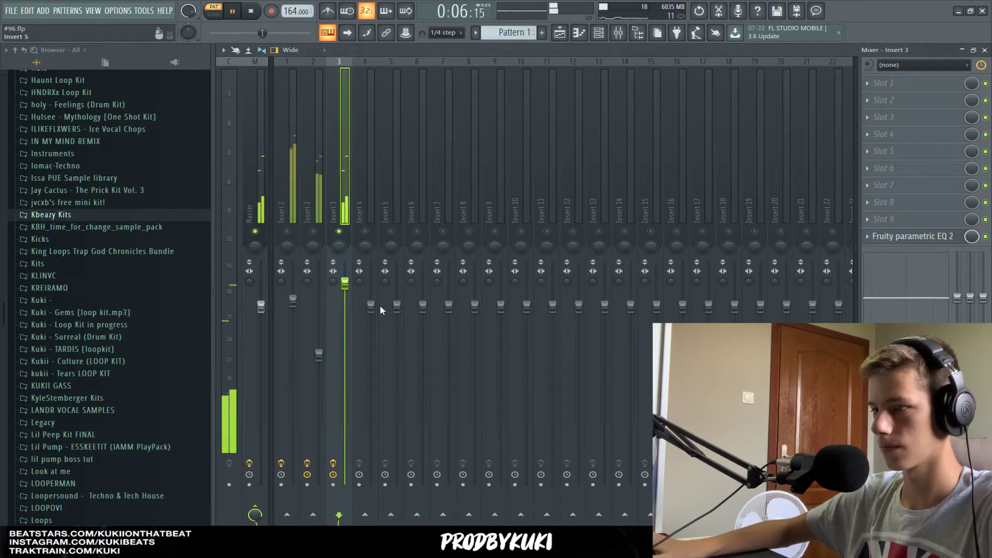
# - Load ValhallaVintageVerb into the first effect slot of Insert 3 and choose its Thin Plate preset
pyautogui.click(907, 81)
pyautogui.click(806, 101)
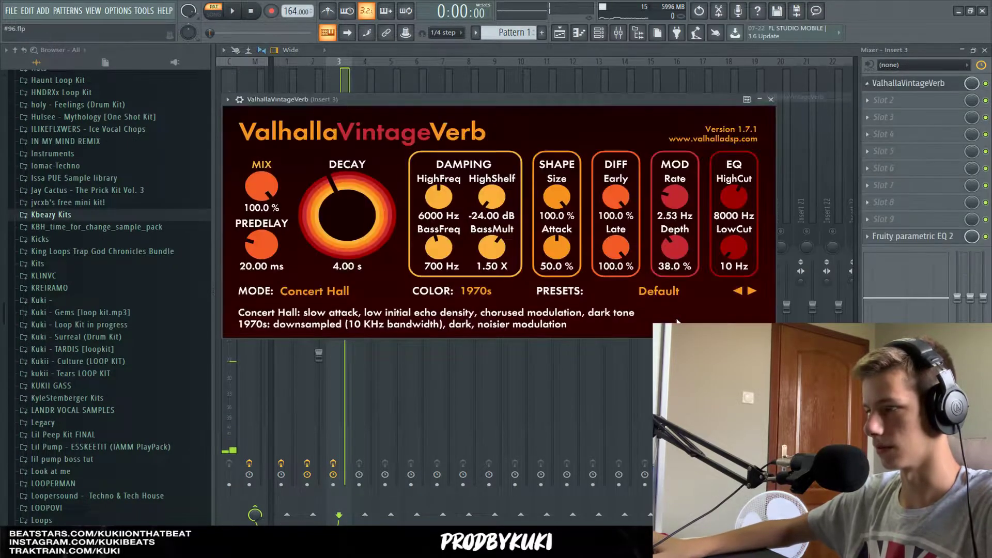
pyautogui.click(675, 293)
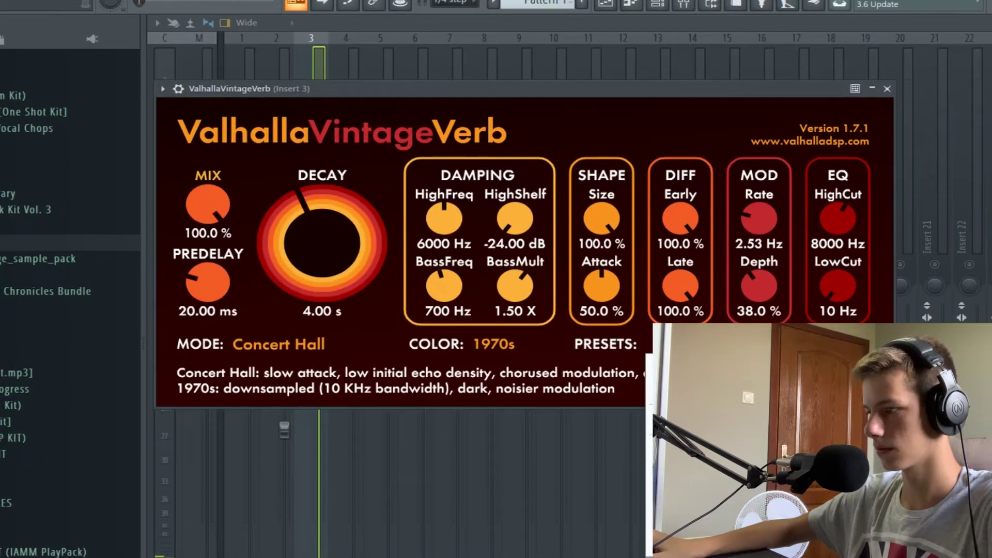
pyautogui.click(688, 413)
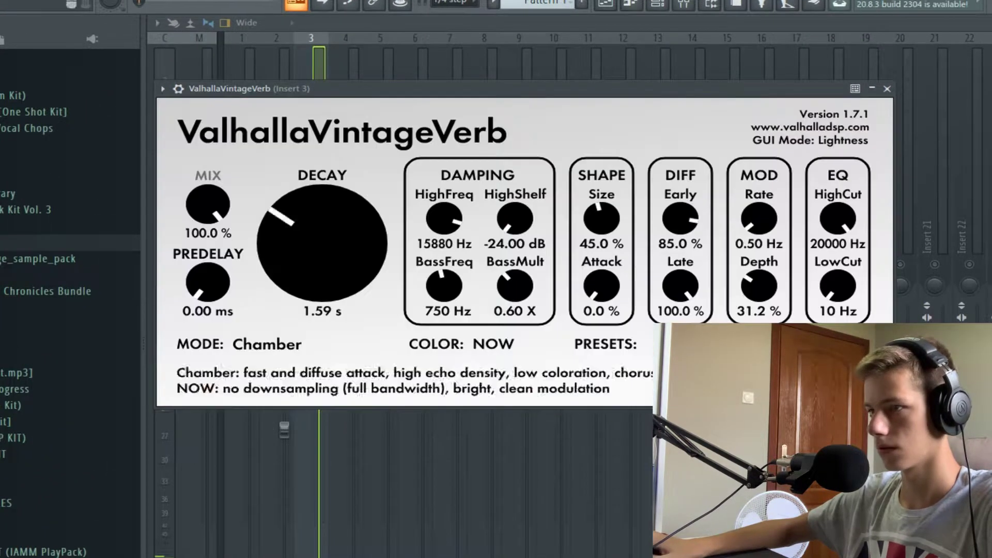
# - Set the reverb mix to 36.8 % and adjust Insert 3's volume while the pattern plays
pyautogui.moveTo(226, 211)
pyautogui.mouseDown()
pyautogui.moveTo(228, 274)
pyautogui.moveTo(218, 226)
pyautogui.mouseUp()
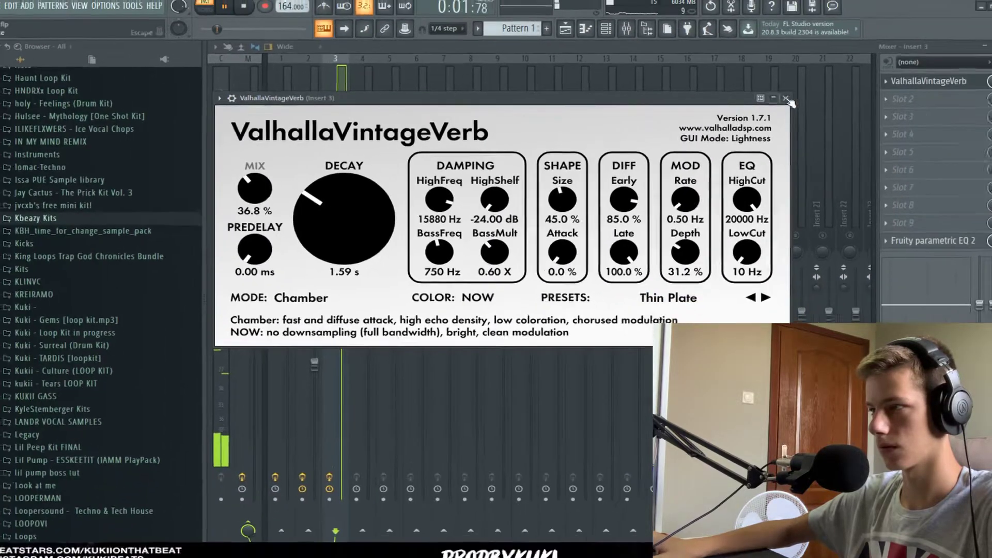
pyautogui.click(887, 88)
pyautogui.moveTo(345, 275); pyautogui.dragTo(344, 265)
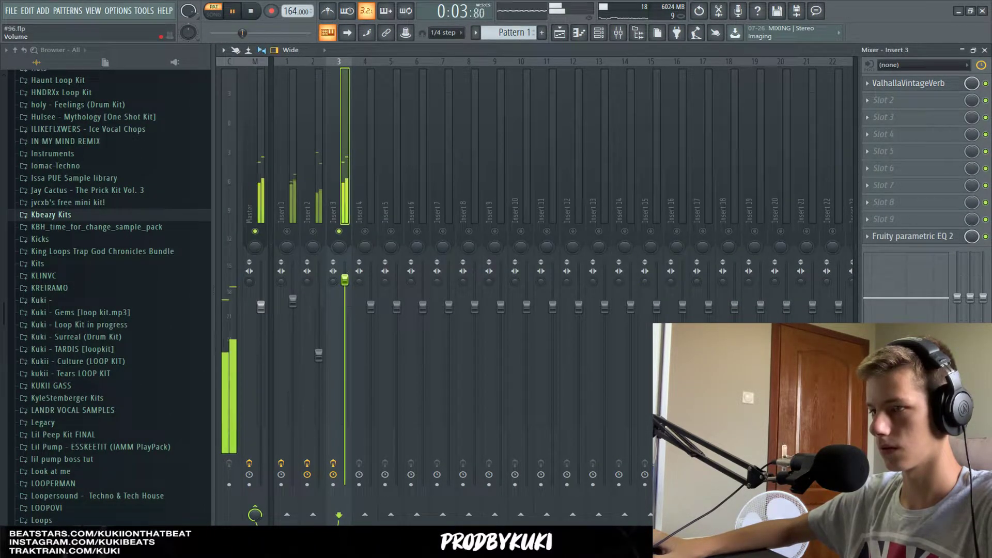
pyautogui.press('space')
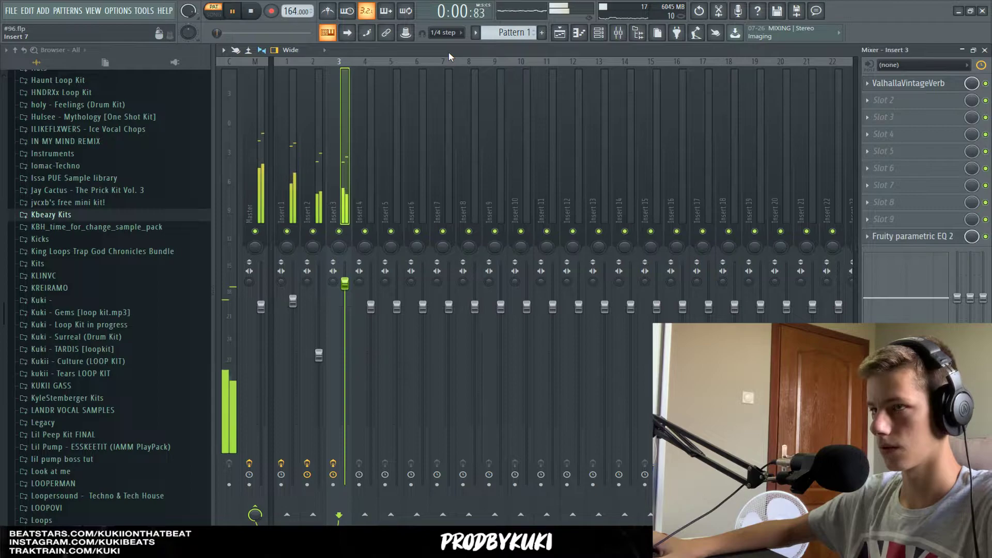
# - Load EchoBoy into the second effect slot of Insert 3 and switch it to the 13-Shortwave preset
pyautogui.click(919, 102)
pyautogui.moveTo(879, 115)
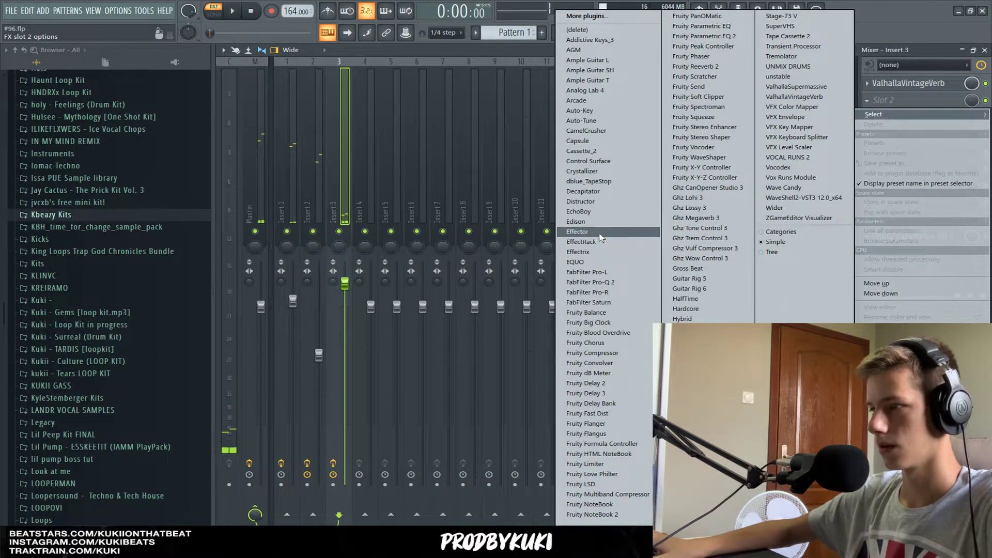
pyautogui.click(578, 211)
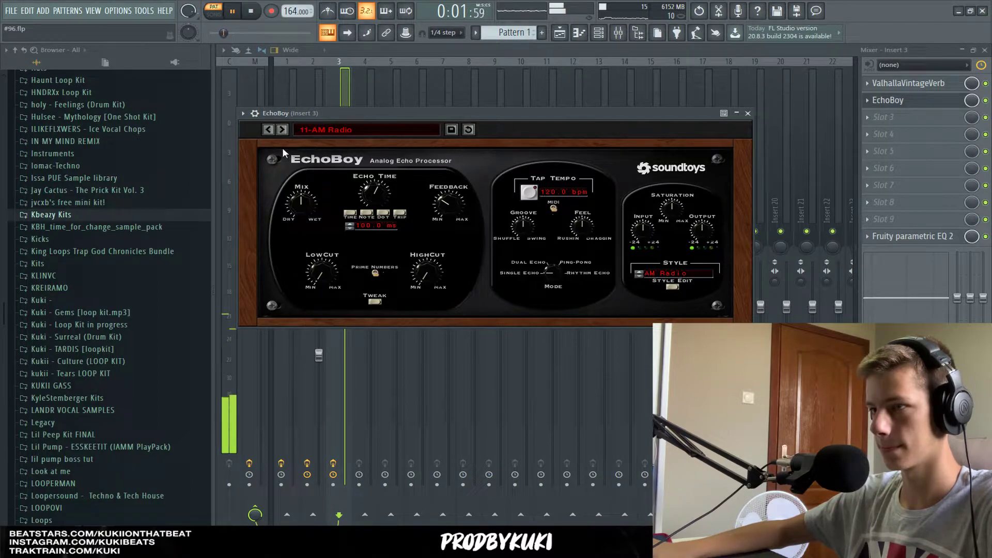
pyautogui.click(282, 130)
pyautogui.click(282, 130)
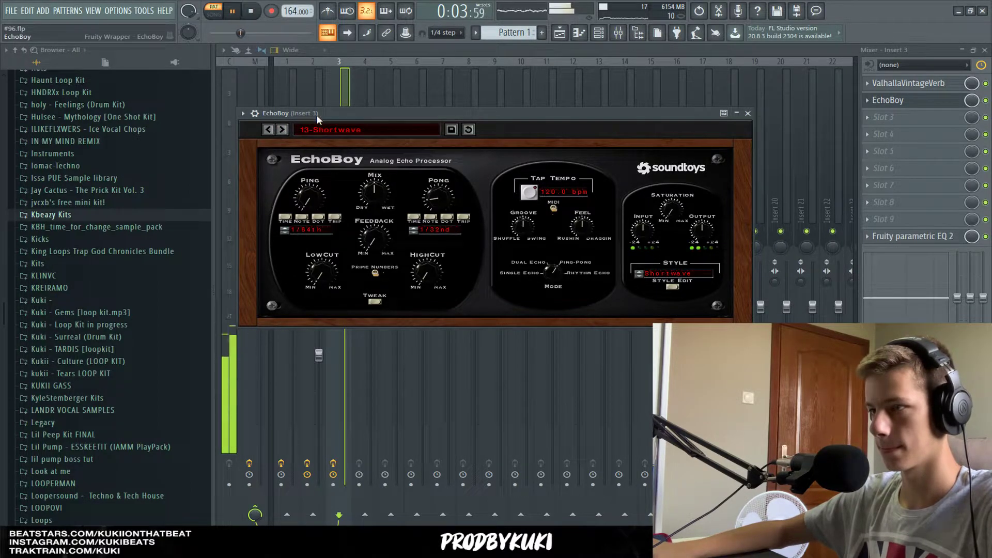
pyautogui.click(748, 113)
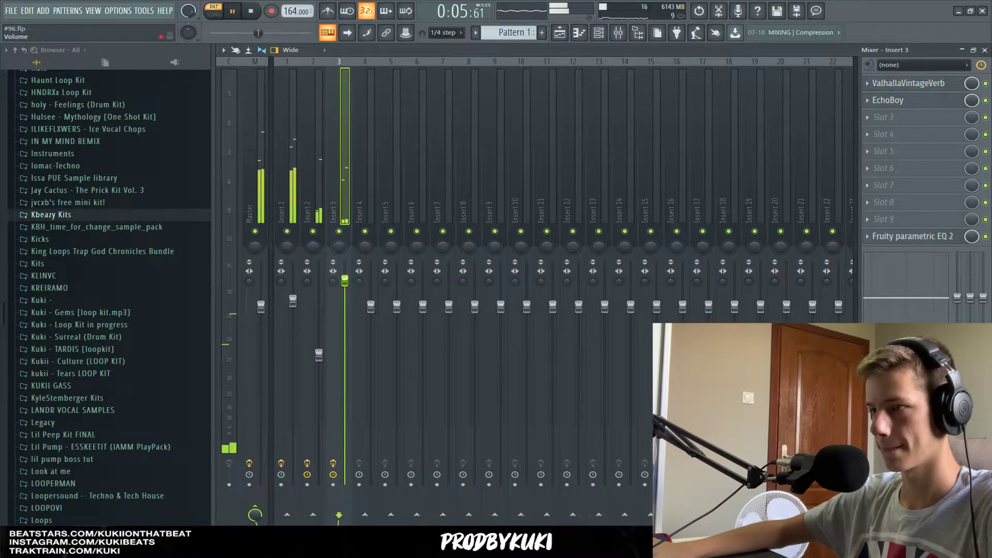
# - Review the Omnisphere_4 #2 bell notes in the piano roll while the full pattern plays
pyautogui.click(599, 34)
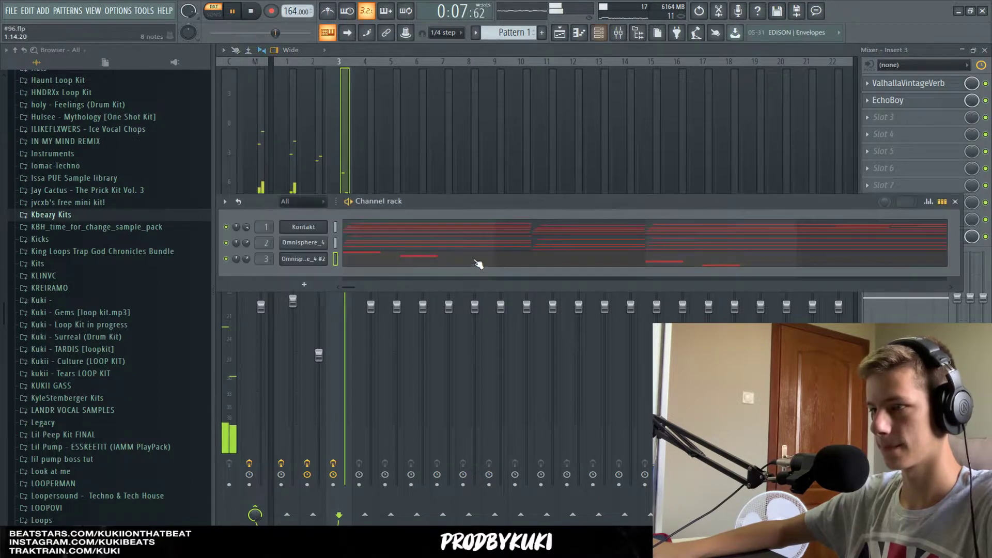
pyautogui.click(474, 265)
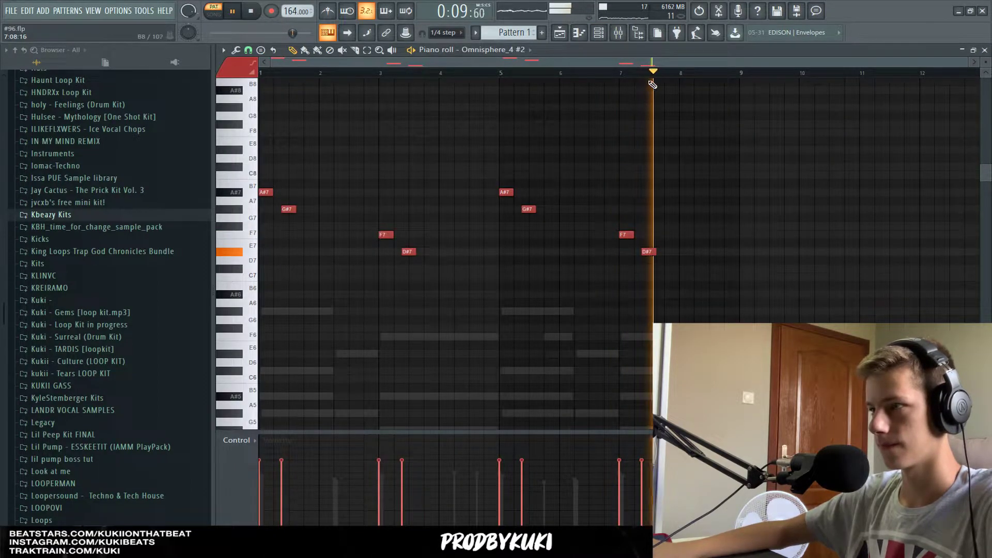
pyautogui.click(599, 34)
pyautogui.press('F6')
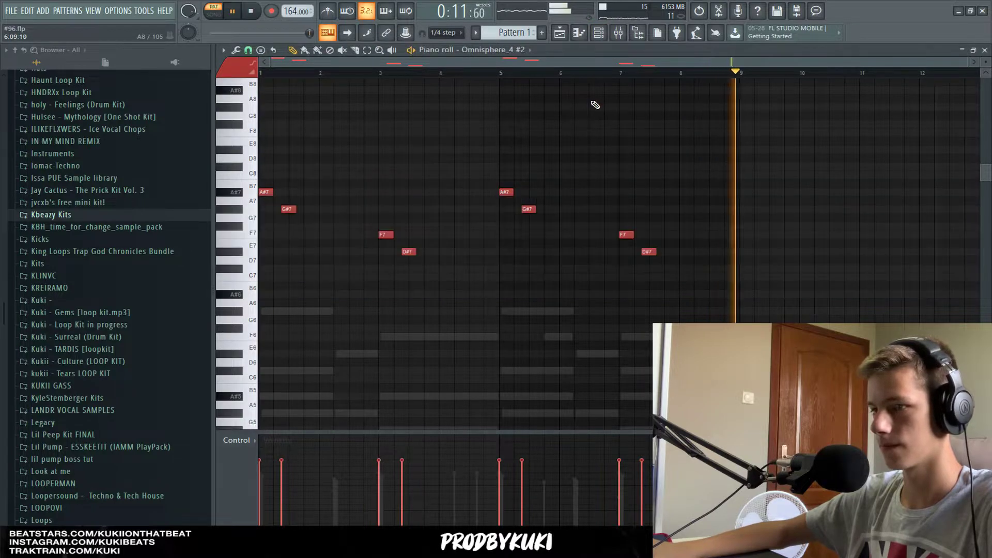
# - Add Issues Clap and HH Indeed from the Nashi – Viper Drum Kit, with claps every 16 steps from step 9 and hi-hats every 2 steps
pyautogui.click(599, 33)
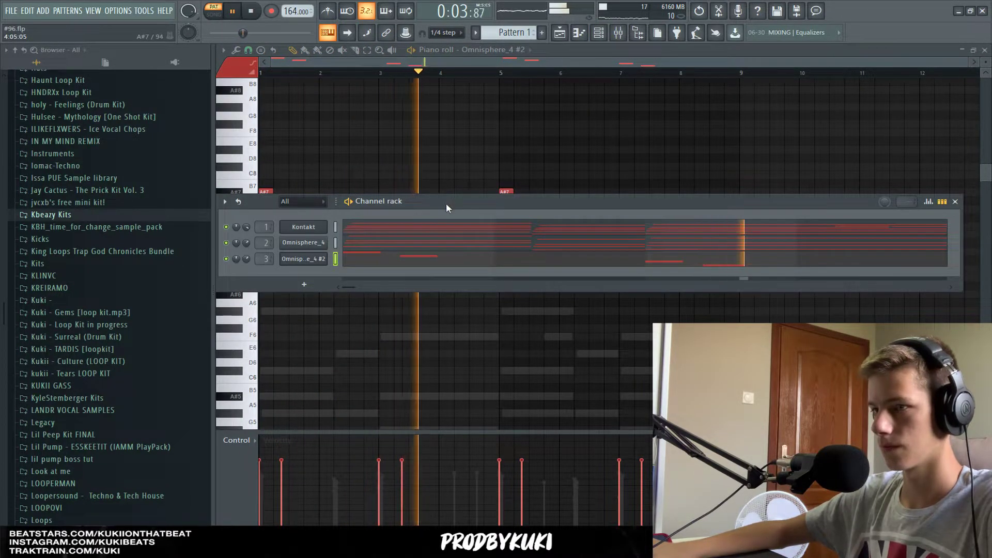
pyautogui.press('space')
pyautogui.scroll(-15, 142, 296)
pyautogui.scroll(-5, 124, 280)
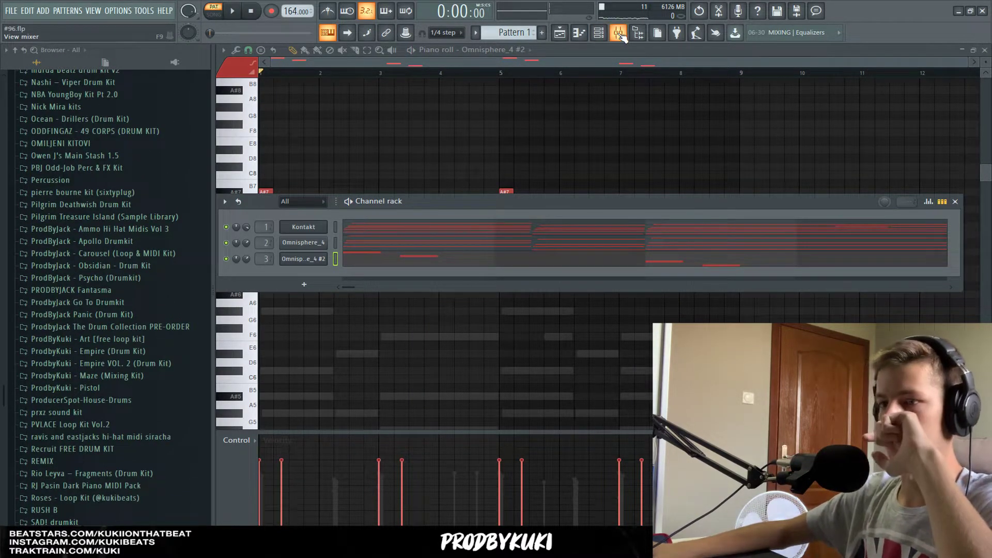
pyautogui.scroll(-5, 154, 306)
pyautogui.scroll(5, 154, 306)
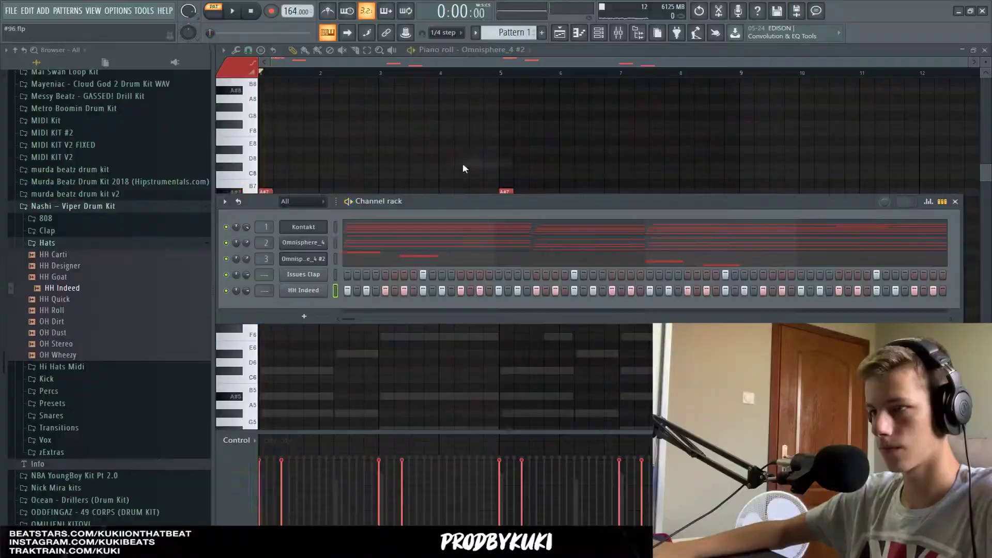
pyautogui.click(313, 290)
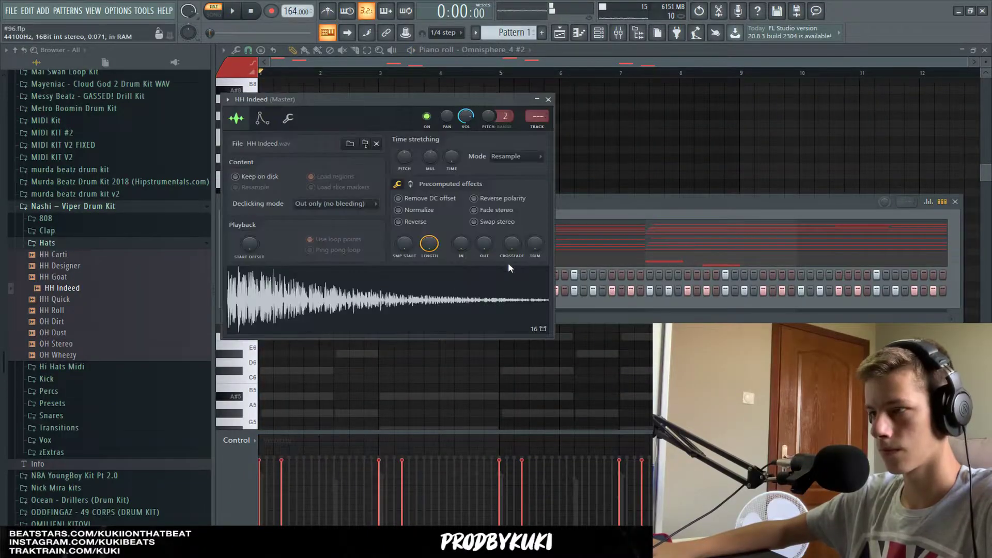
pyautogui.click(548, 98)
# - Browse the kit's percussion, load the Perfect Snare sample as a channel, and place snare hits on steps 15 and 19
pyautogui.click(97, 245)
pyautogui.click(52, 281)
pyautogui.click(60, 302)
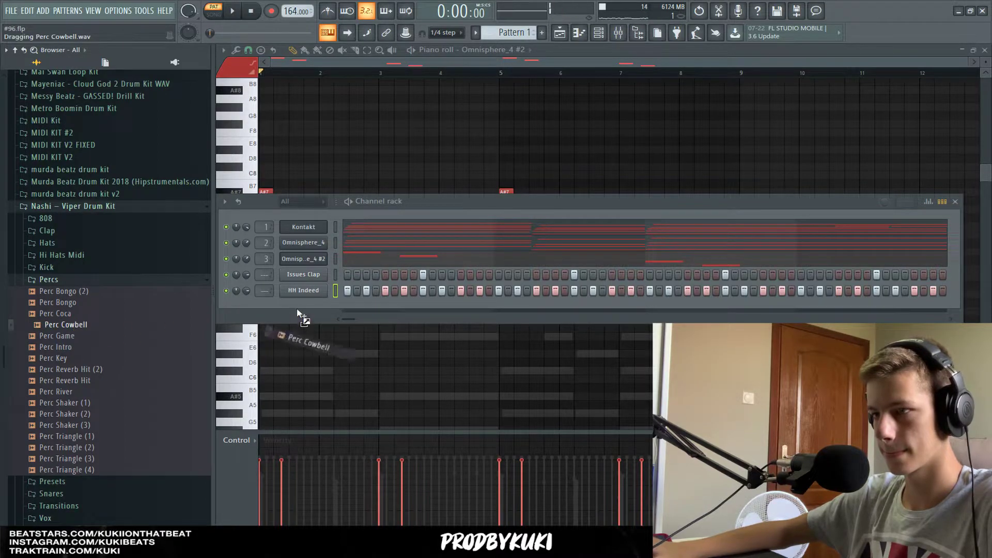
pyautogui.moveTo(303, 310); pyautogui.dragTo(304, 310)
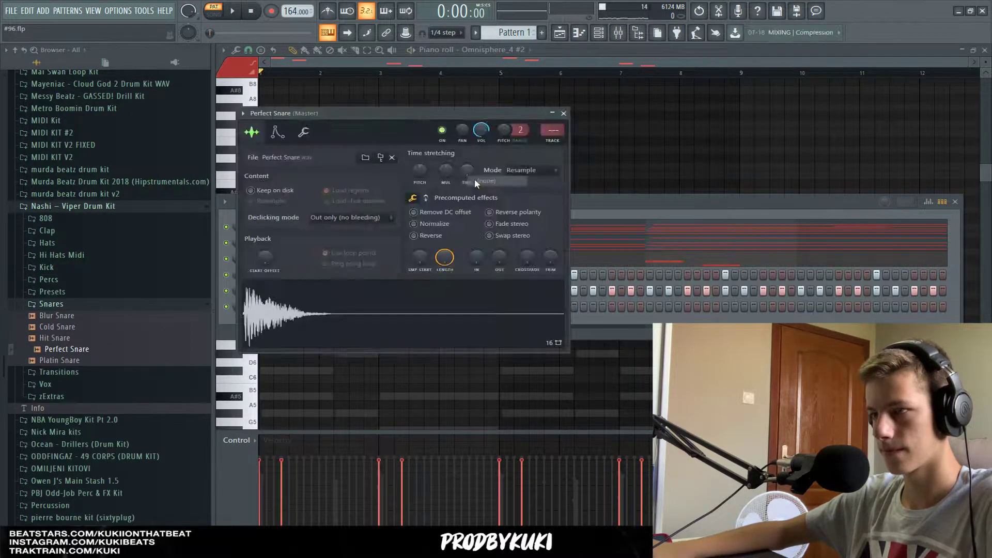
pyautogui.press('Escape')
pyautogui.press('space')
pyautogui.click(480, 307)
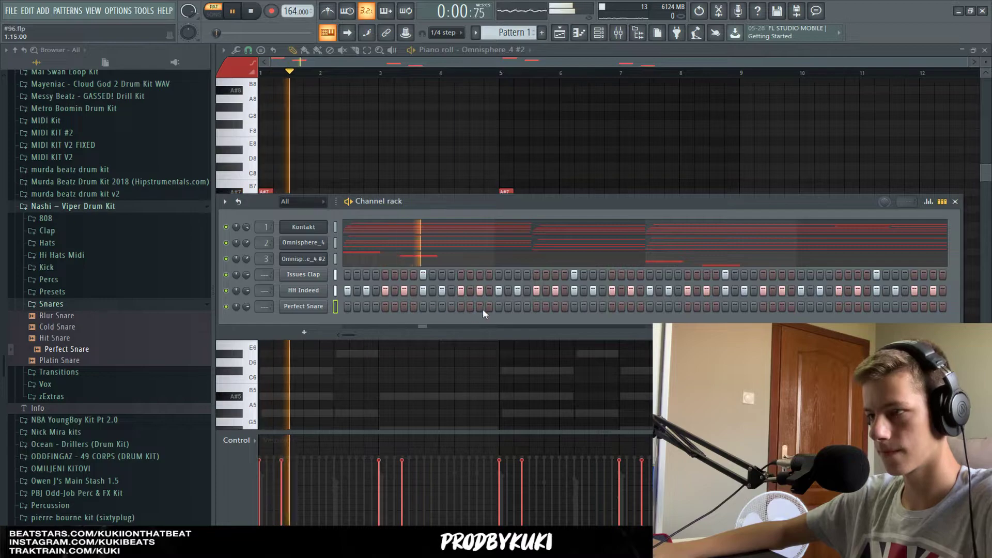
pyautogui.click(518, 307)
# - Apply a fade-out to the HH Indeed sample in its sampler settings
pyautogui.click(323, 293)
pyautogui.press('space')
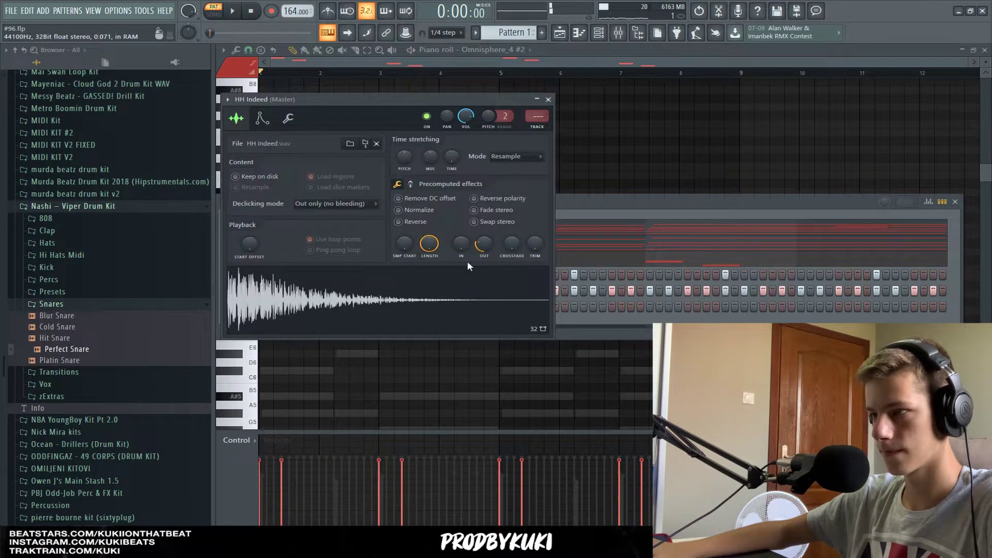
pyautogui.click(550, 100)
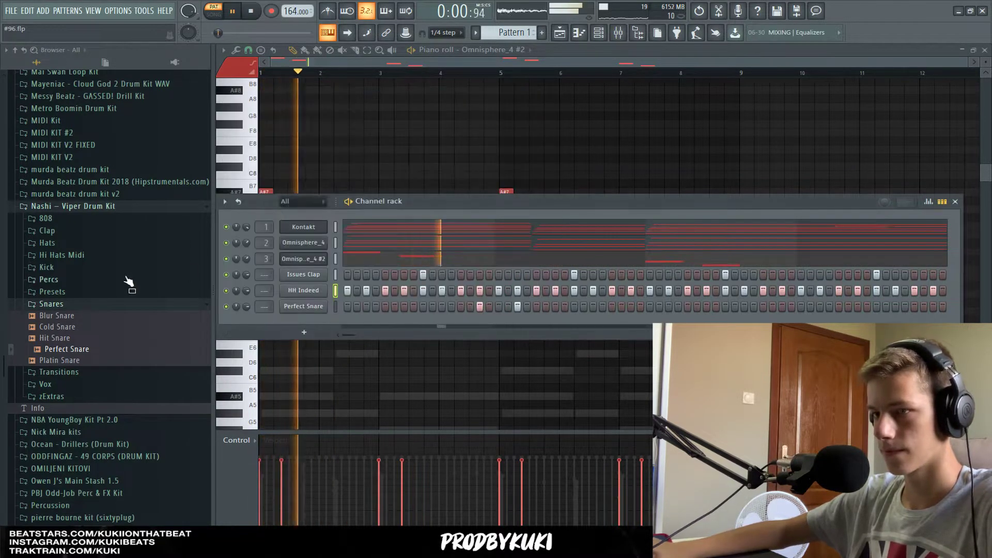
# - Add two more Perfect Snare hits on steps 47 and 51 of the pattern
pyautogui.click(77, 304)
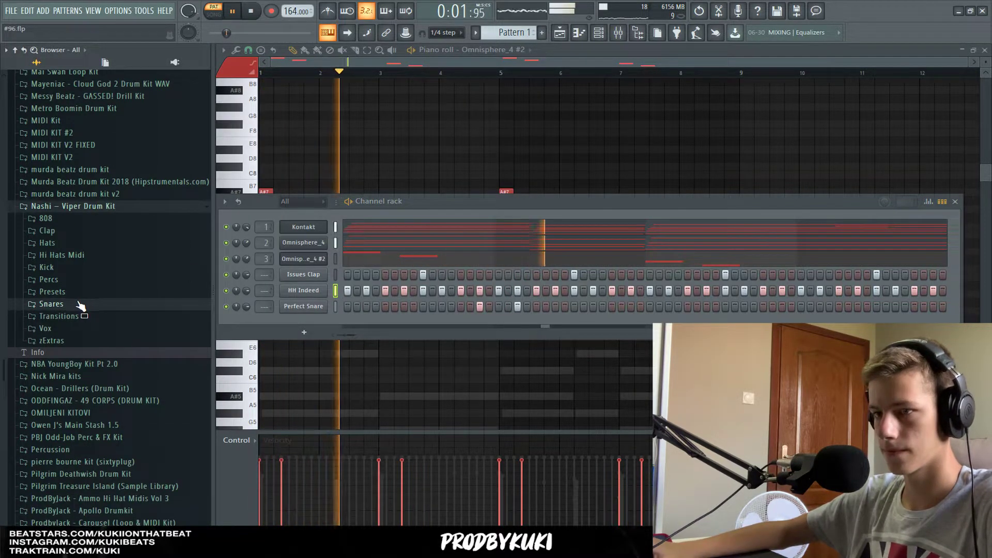
pyautogui.click(782, 307)
pyautogui.click(819, 306)
# - Load the 808 Spinz sample as a new channel, with loop points off and its time stretching set to none
pyautogui.click(46, 218)
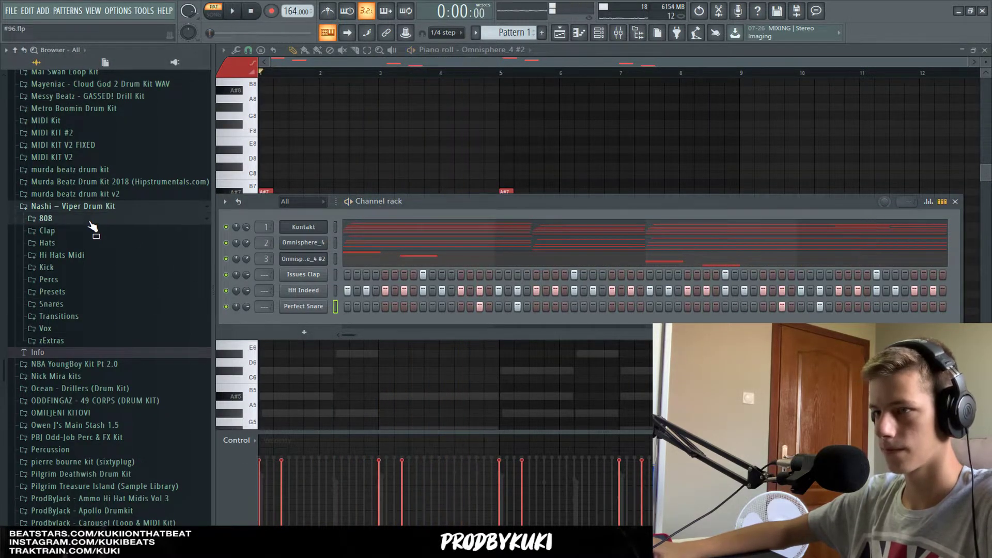
pyautogui.press('space')
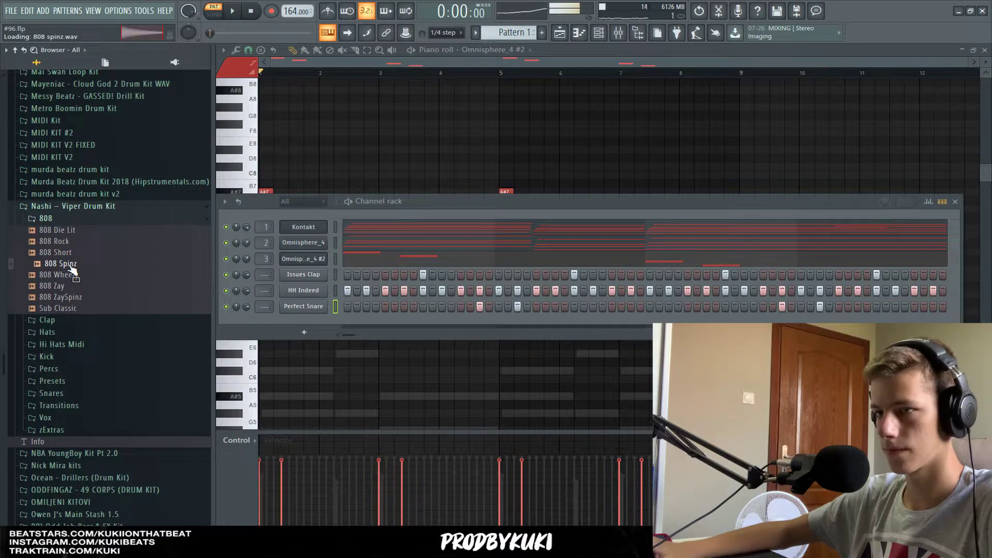
pyautogui.moveTo(308, 319); pyautogui.dragTo(308, 321)
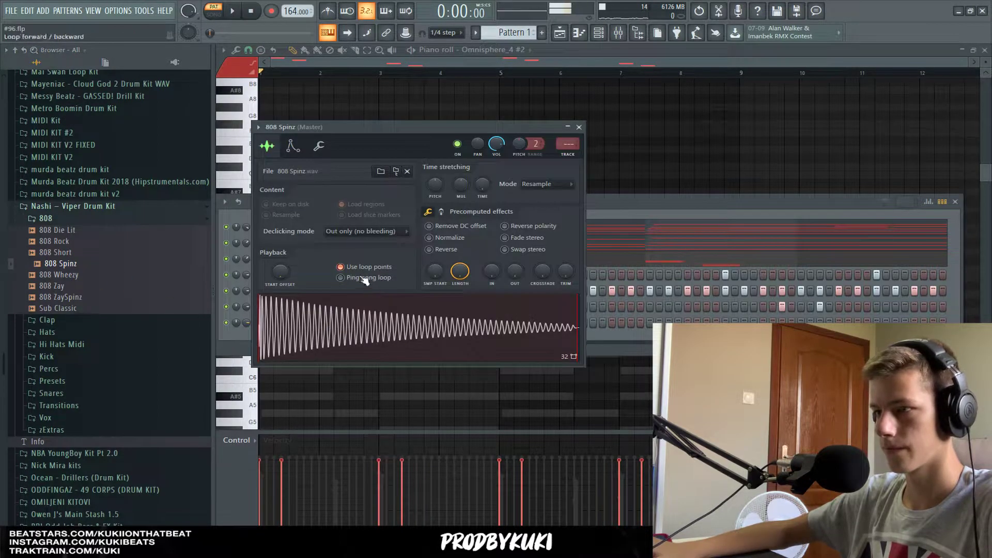
pyautogui.rightClick(482, 186)
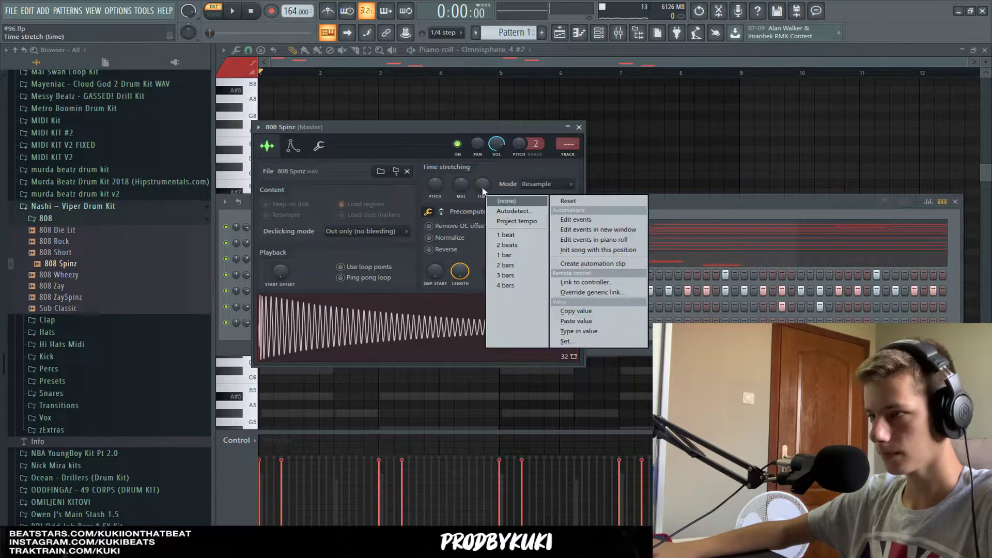
pyautogui.click(507, 202)
pyautogui.click(579, 127)
# - Draw a four-bar 808 Spinz bassline of A#, F and F# following the chord roots, and raise it two octaves to octave 5
pyautogui.rightClick(327, 319)
pyautogui.click(347, 324)
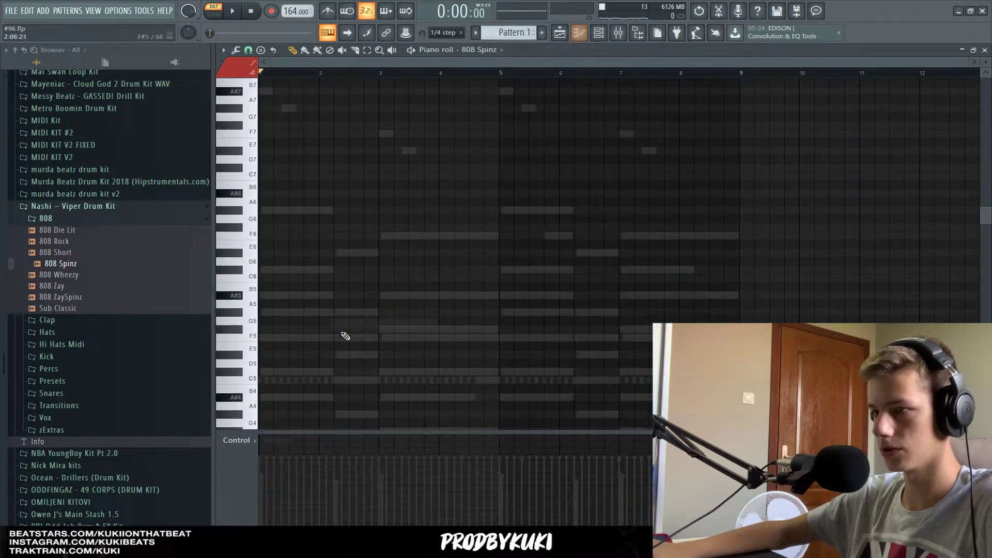
pyautogui.scroll(-5, 298, 273)
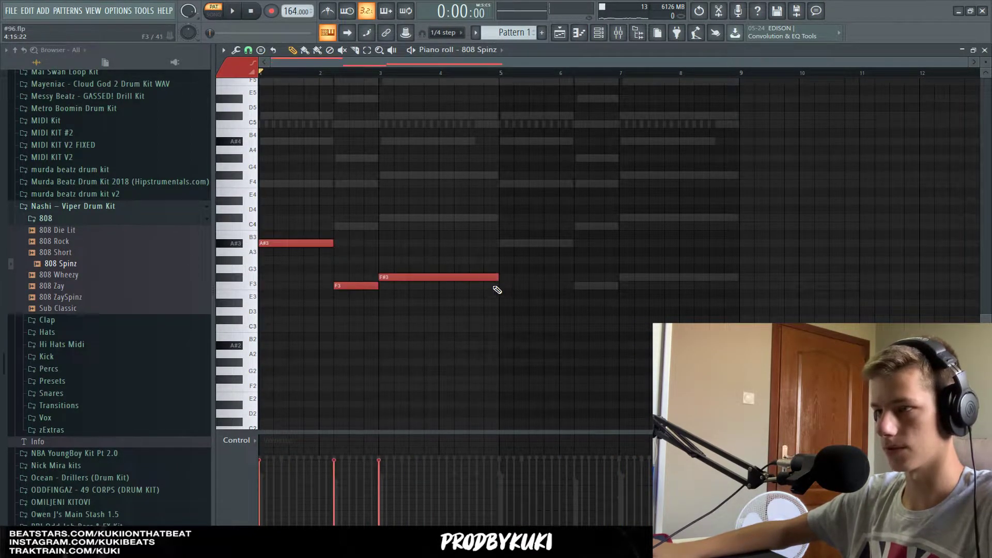
pyautogui.scroll(2, 496, 262)
pyautogui.hotkey('ctrl', 'Up')
pyautogui.hotkey('ctrl', 'Up')
pyautogui.scroll(2, 422, 263)
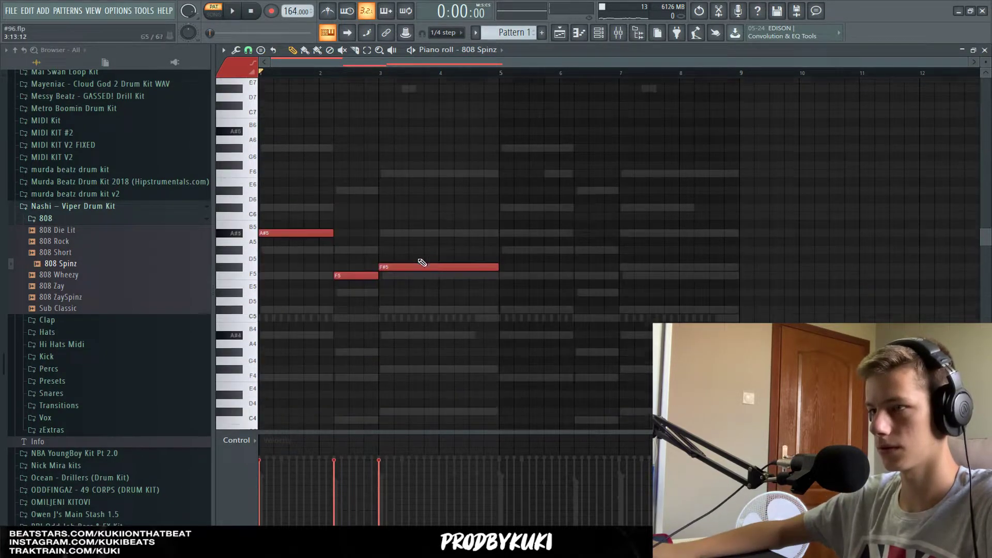
# - Play the bassline and split the F5 note in bar 2 into two equal notes
pyautogui.press('space')
pyautogui.scroll(2, 261, 266)
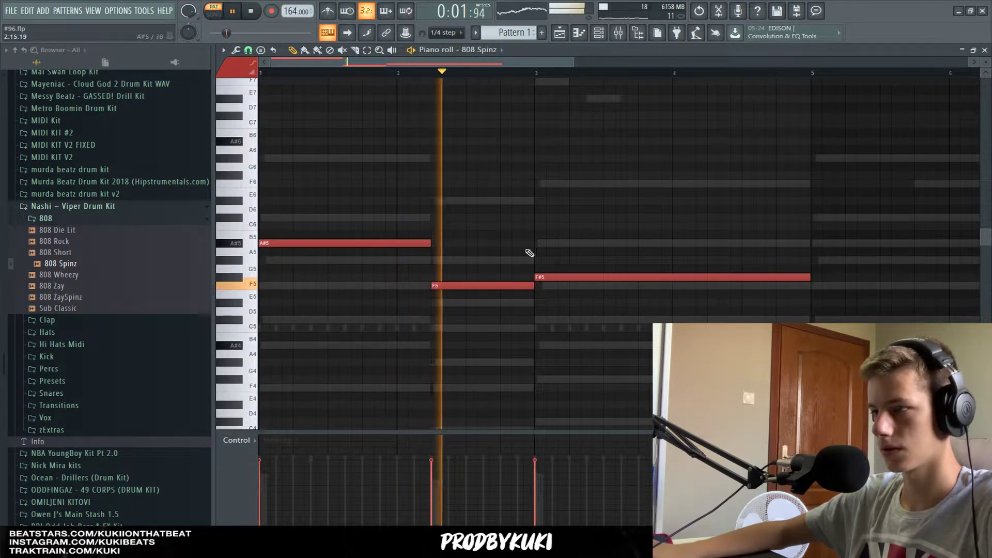
pyautogui.press('space')
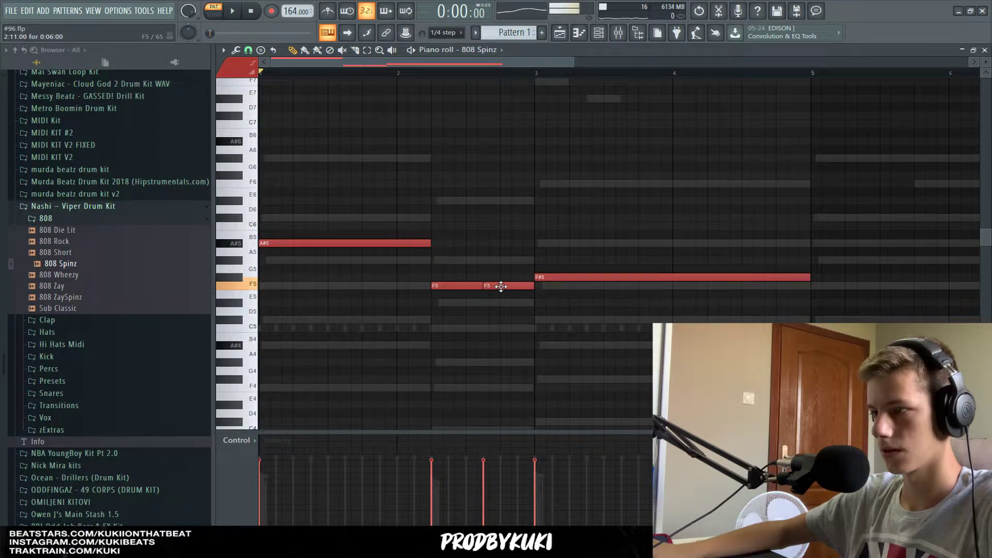
# - End the 808 phrase with A#5 and G#5 notes in bar 4, and repeat the four-bar bassline from bar 5
pyautogui.click(602, 35)
pyautogui.click(303, 321)
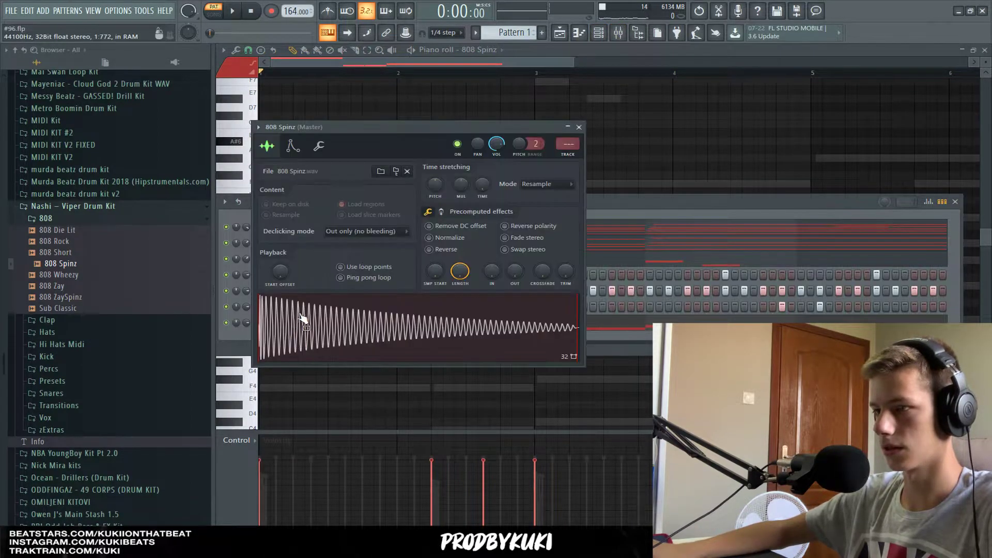
pyautogui.click(579, 127)
pyautogui.click(367, 321)
pyautogui.press('space')
pyautogui.hotkey('ctrl', 'b')
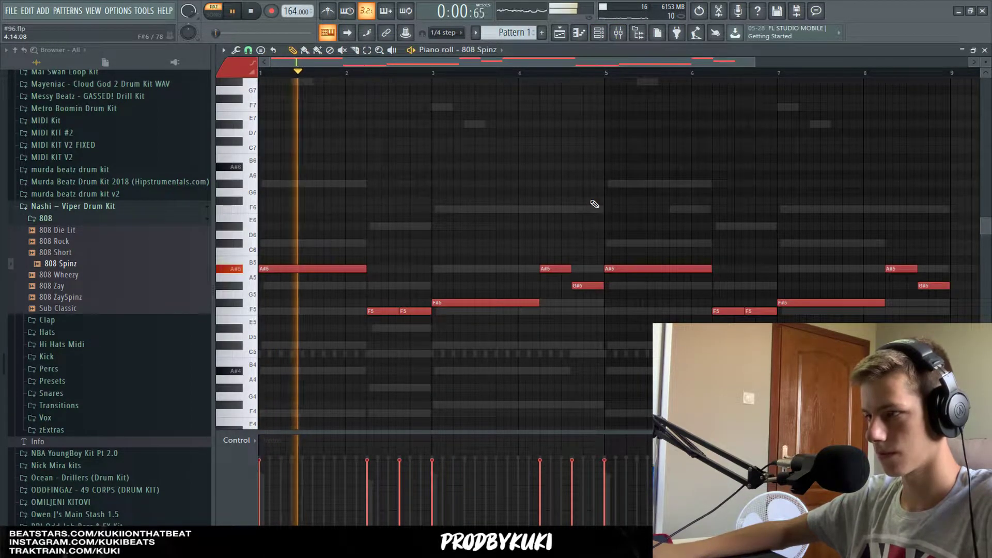
# - Replace the long A#5 note at bar 5 of the 808 bassline with two shorter A#5 notes
pyautogui.scroll(-2, 522, 191)
pyautogui.scroll(2, 495, 227)
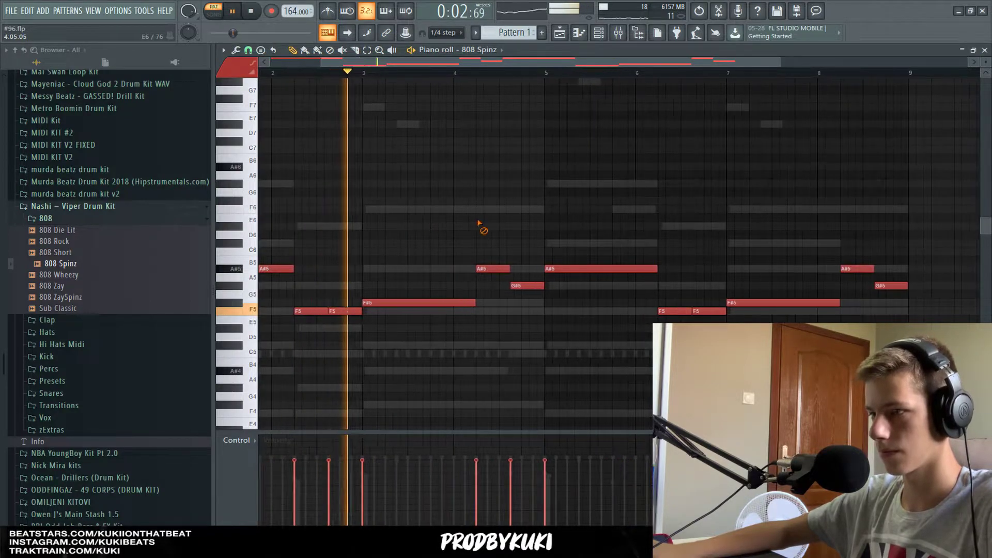
pyautogui.scroll(2, 494, 227)
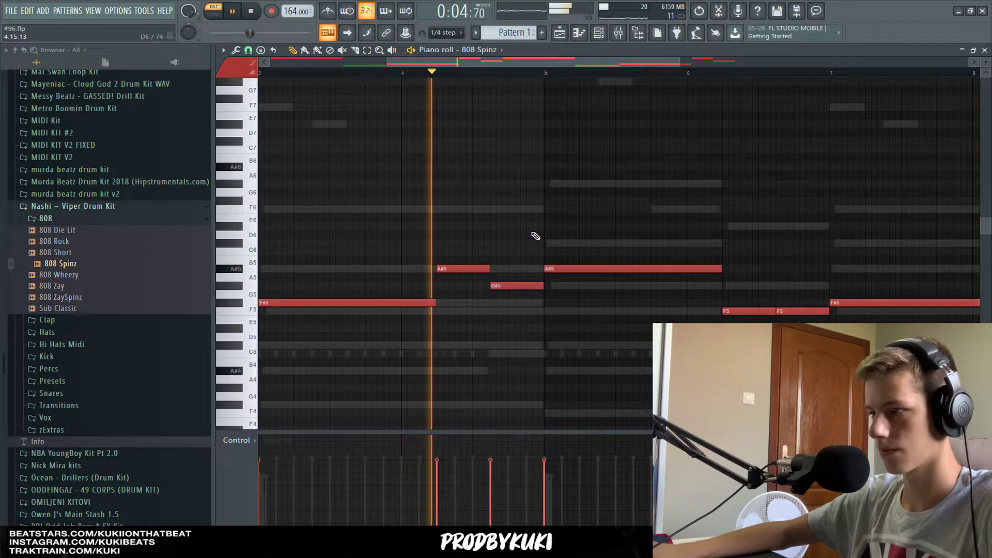
pyautogui.scroll(2, 536, 236)
pyautogui.press('space')
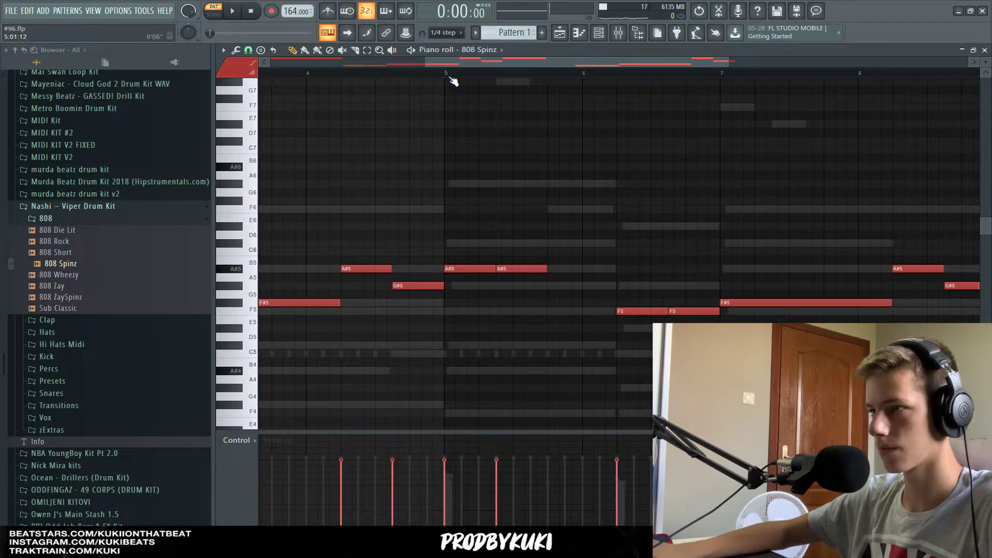
# - Divide the A#5 note in bar 8 of the 808 bassline into a short note and a longer one
pyautogui.press('space')
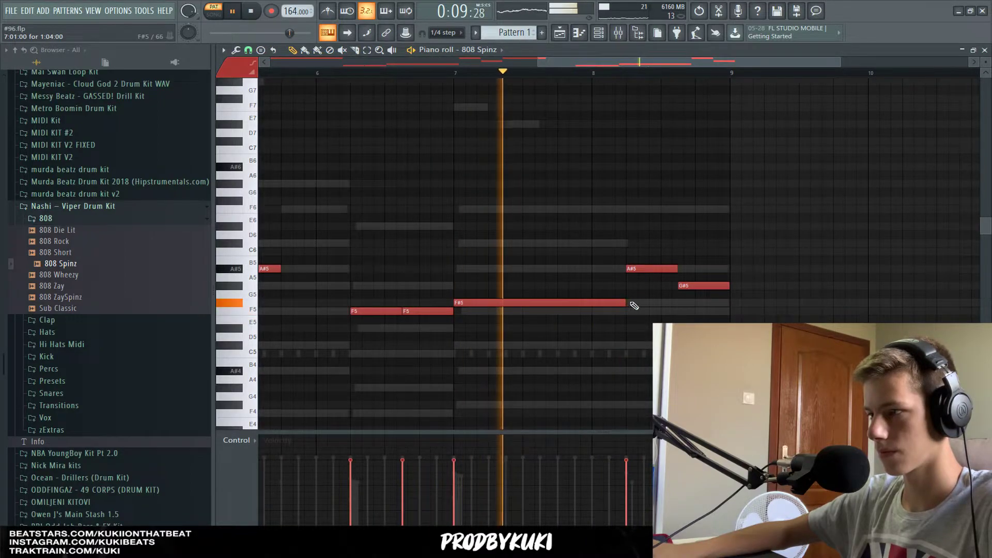
pyautogui.press('space')
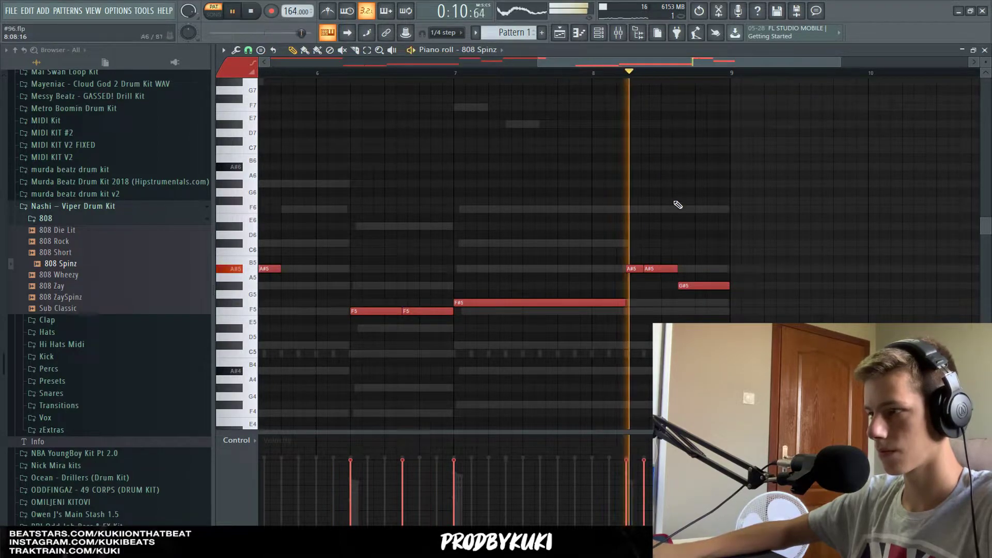
pyautogui.scroll(-3, 687, 206)
pyautogui.press('space')
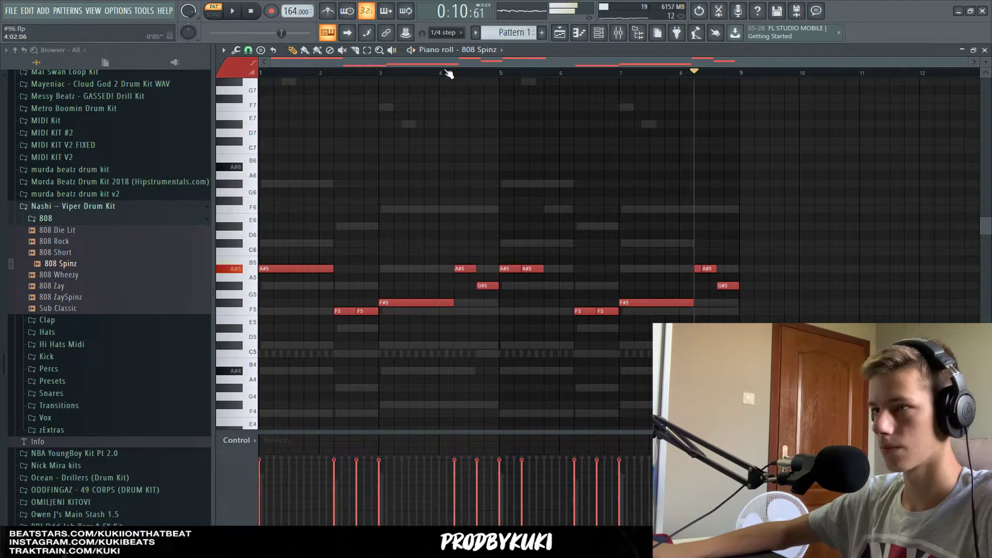
pyautogui.press('space')
# - Load the OH Dirt open hat from the kit's Hats folder as a new channel and place a hit on step 13
pyautogui.click(598, 33)
pyautogui.press('space')
pyautogui.click(71, 219)
pyautogui.click(47, 242)
pyautogui.moveTo(57, 321); pyautogui.dragTo(412, 343)
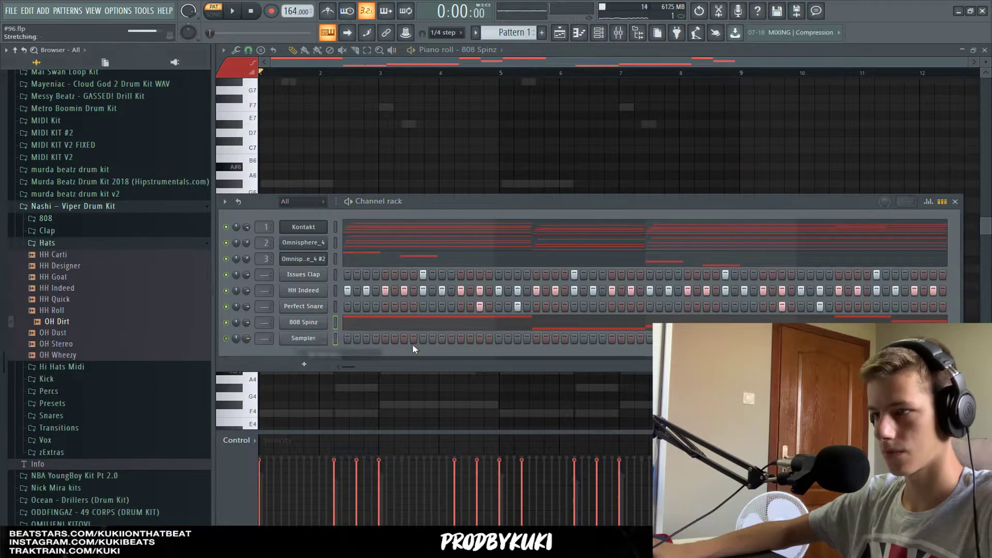
pyautogui.press('space')
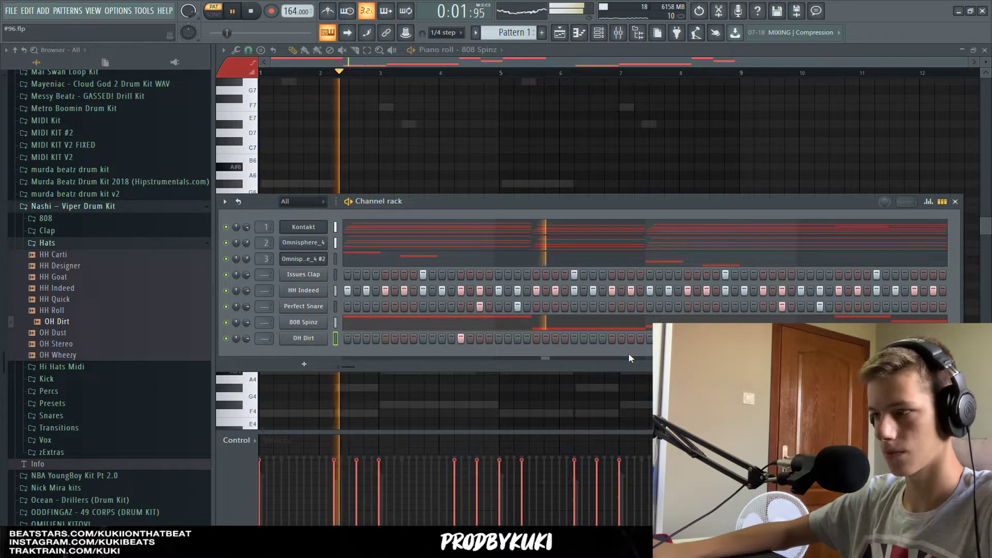
pyautogui.click(461, 338)
# - Repeat the OH Dirt open-hat hit four bars further on in its piano roll
pyautogui.click(88, 243)
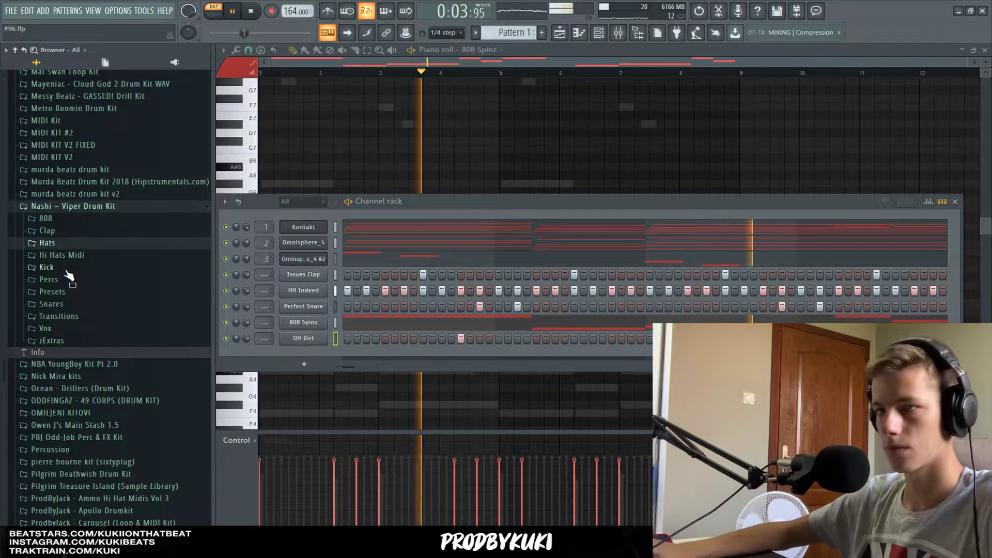
pyautogui.press('space')
pyautogui.rightClick(290, 337)
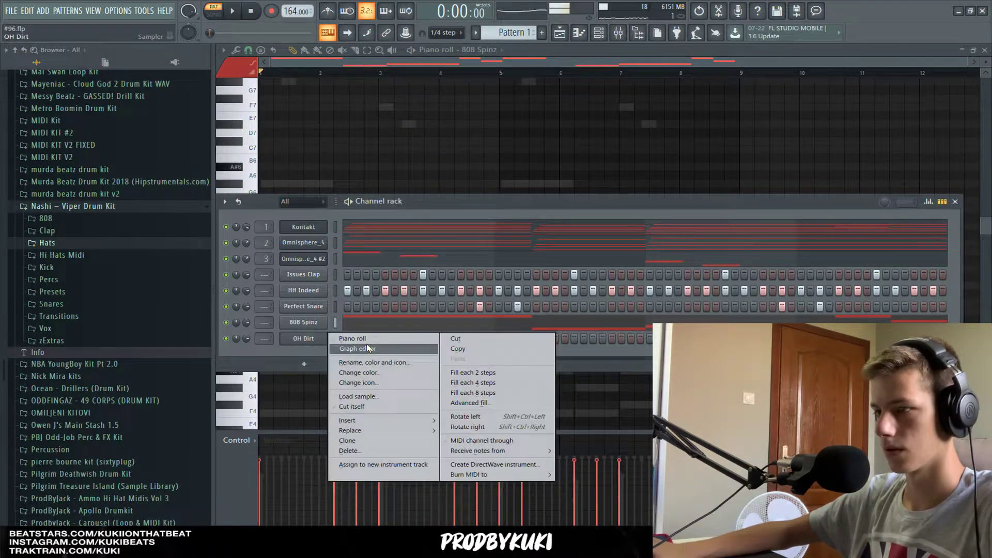
pyautogui.click(357, 349)
pyautogui.hotkey('ctrl', 'b')
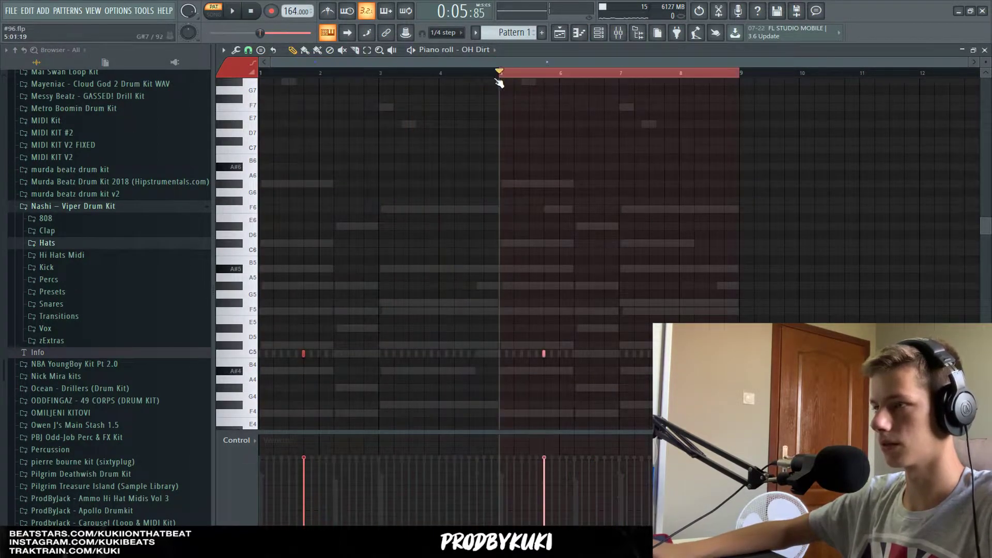
pyautogui.press('F6')
# - Load the Kick Rack sample from the kit's Kick folder and place hits on steps 1, 21, 33, 53 and 59
pyautogui.click(47, 267)
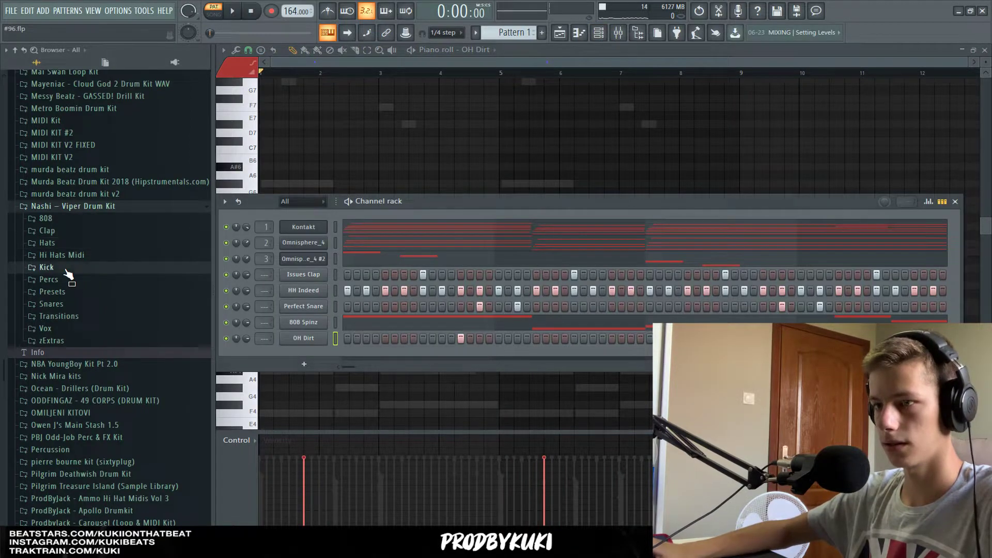
pyautogui.moveTo(346, 360); pyautogui.dragTo(347, 360)
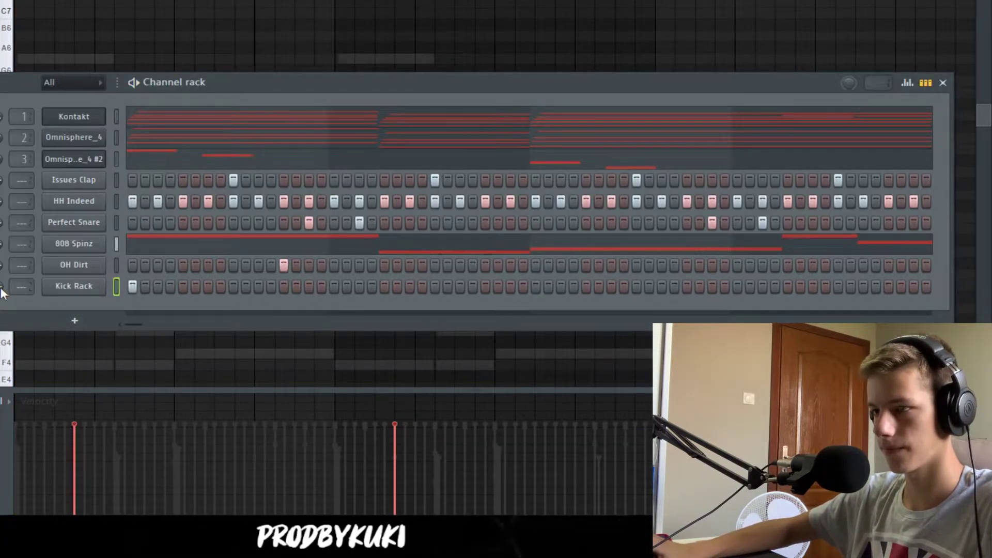
pyautogui.click(385, 286)
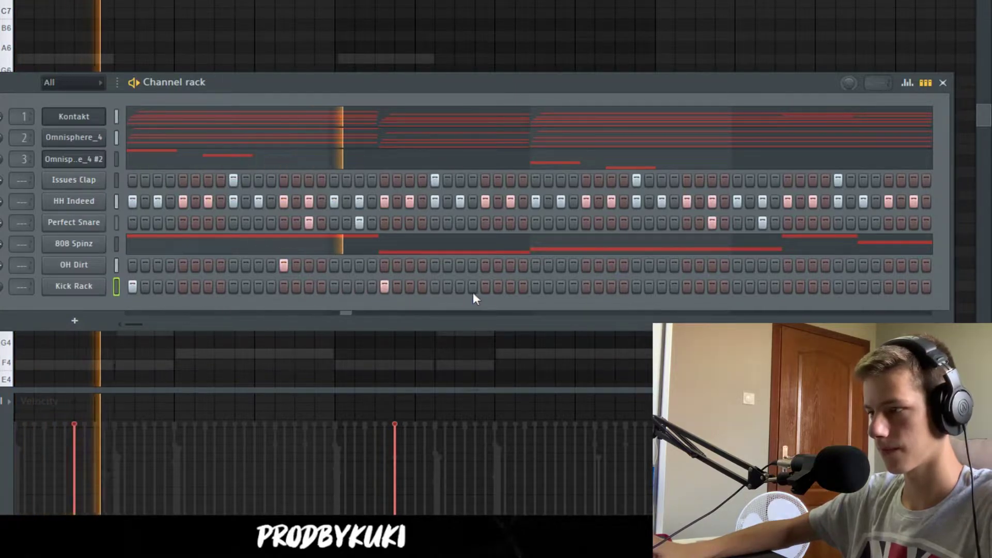
pyautogui.click(536, 286)
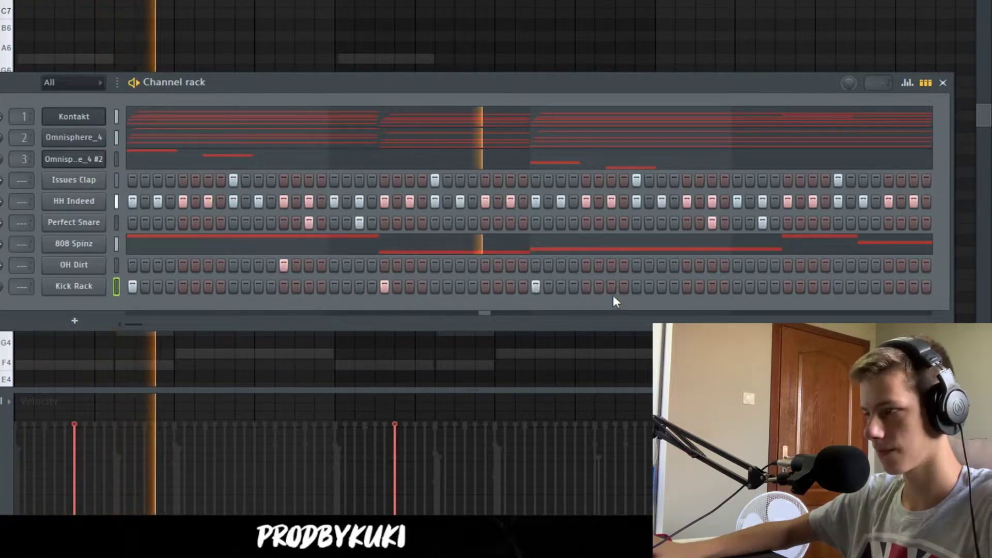
pyautogui.click(788, 287)
pyautogui.click(864, 286)
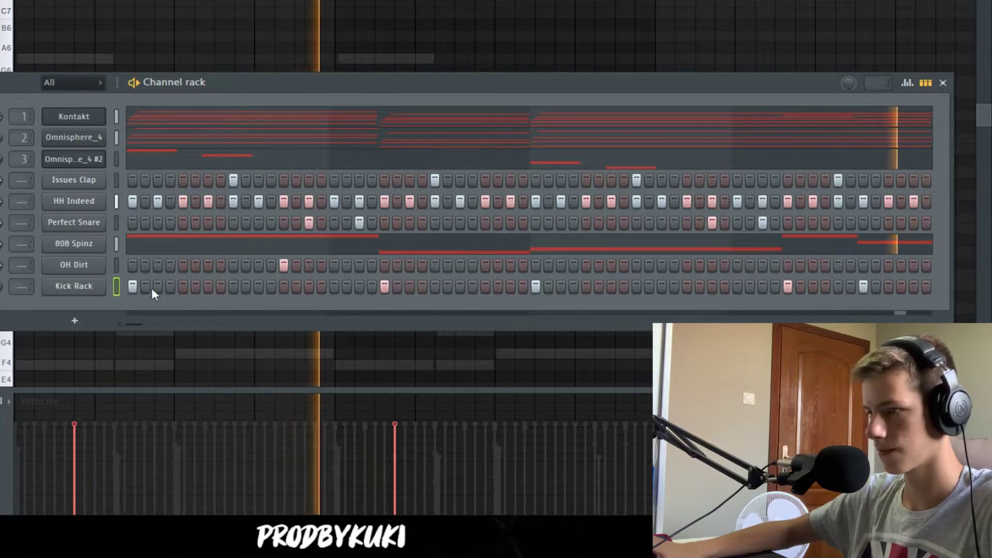
# - Repeat the Kick Rack hits over bars 5 to 8 in the piano roll and raise all their velocities to maximum
pyautogui.rightClick(86, 287)
pyautogui.click(137, 287)
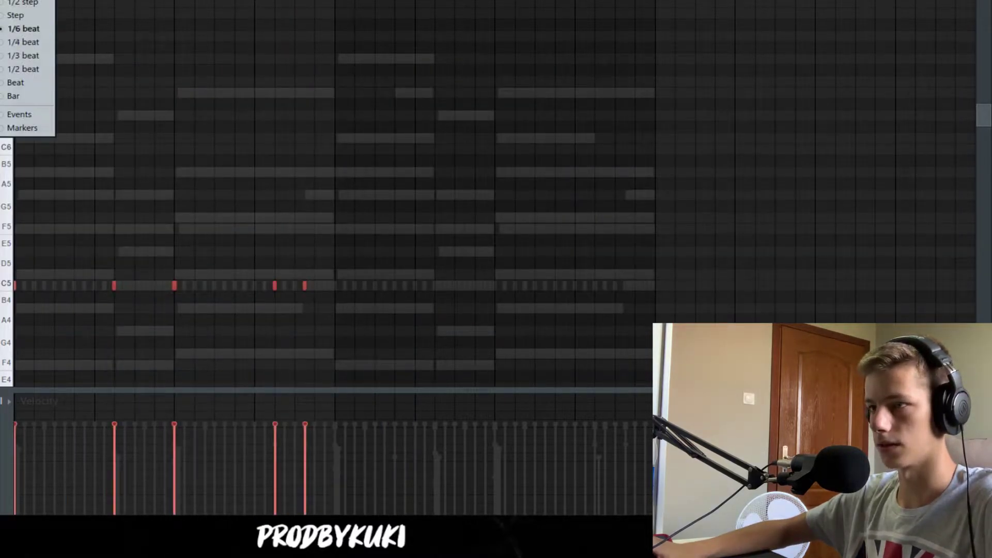
pyautogui.click(21, 71)
pyautogui.hotkey('ctrl', 'b')
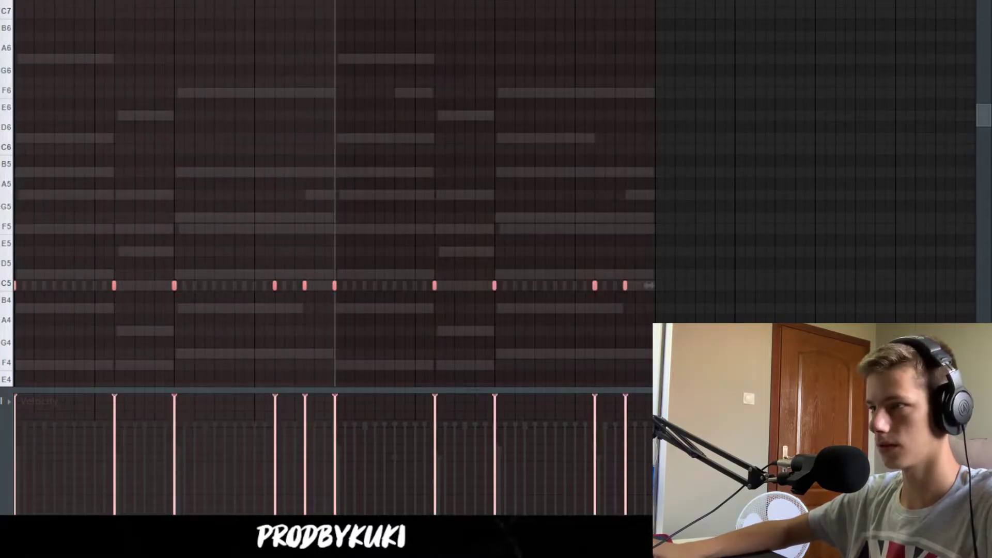
pyautogui.press('space')
pyautogui.press('F6')
pyautogui.press('space')
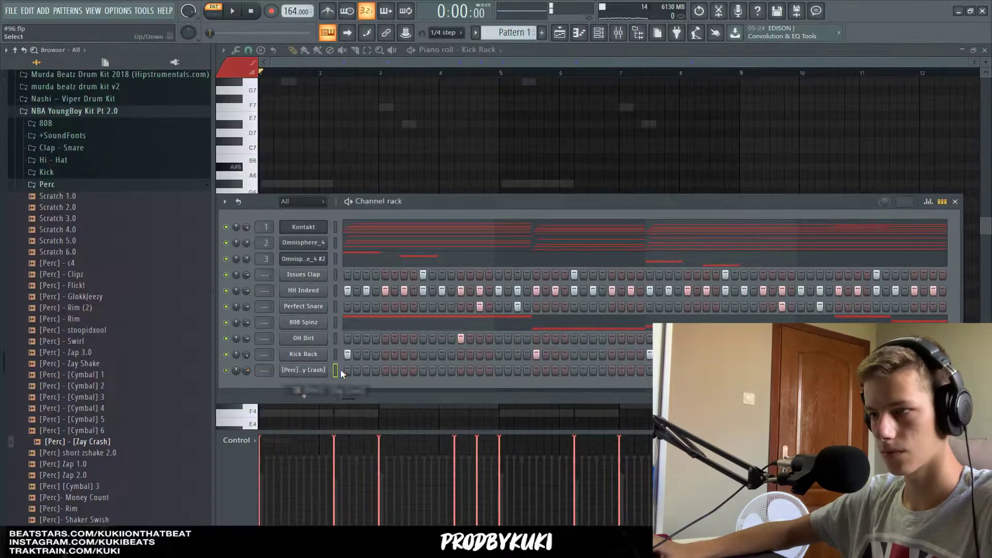
# - Place a hit of the NBA YoungBoy kit's Zay Crash percussion on step 1 and lower its channel volume
pyautogui.click(346, 369)
pyautogui.press('space')
pyautogui.click(303, 372)
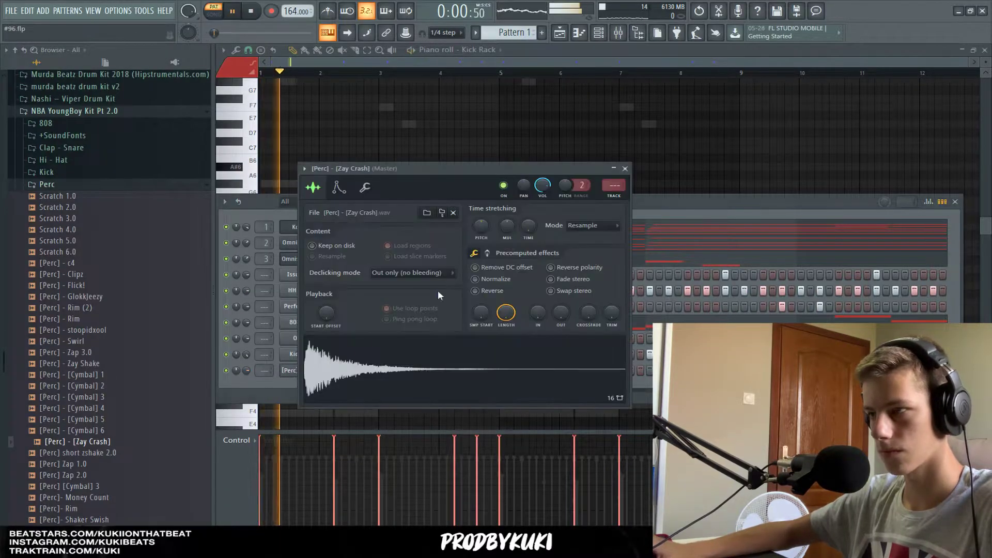
pyautogui.rightClick(528, 226)
pyautogui.click(614, 186)
pyautogui.click(624, 169)
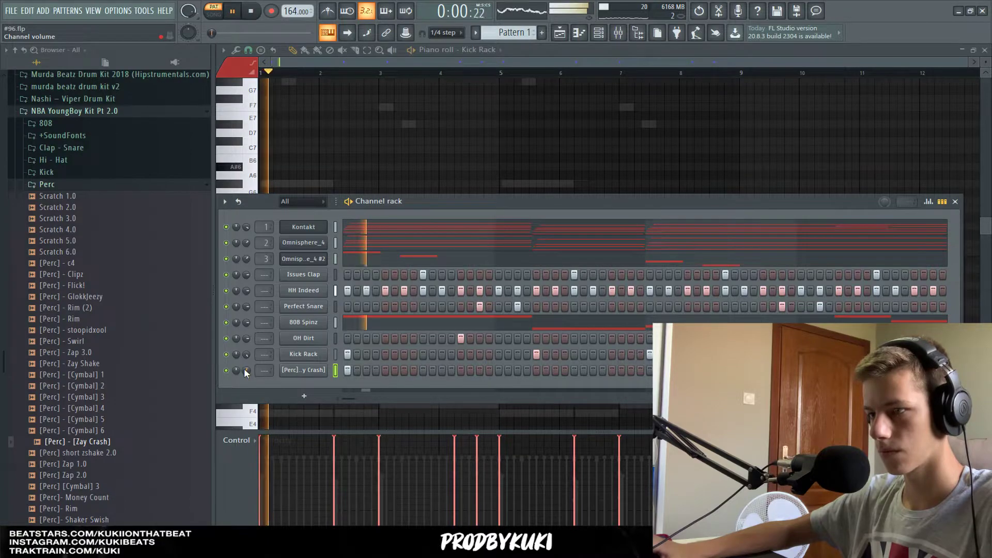
pyautogui.moveTo(250, 369); pyautogui.dragTo(249, 375)
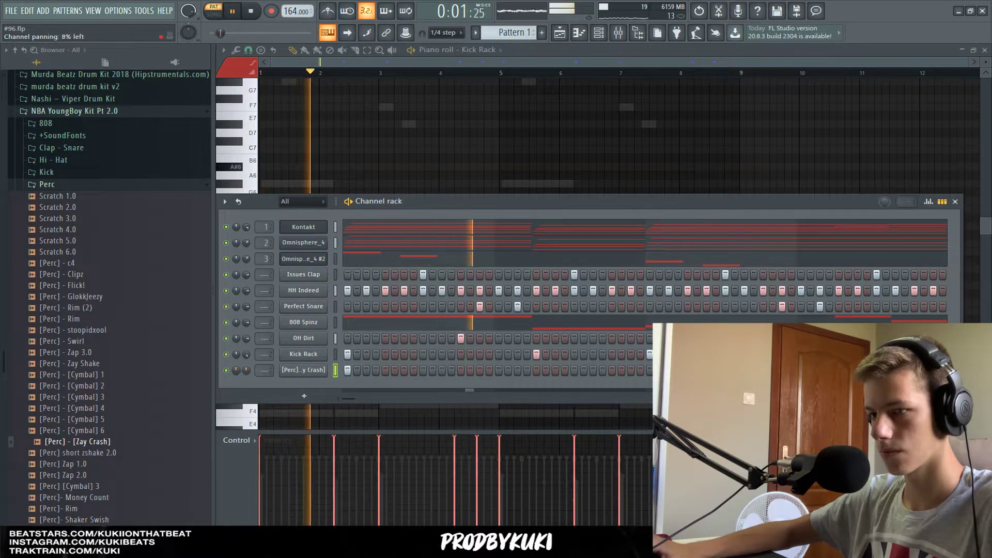
# - Load the [Perc] Zap 1.0 sample as a new channel and place hits on steps 29 and 31
pyautogui.scroll(-6, 82, 376)
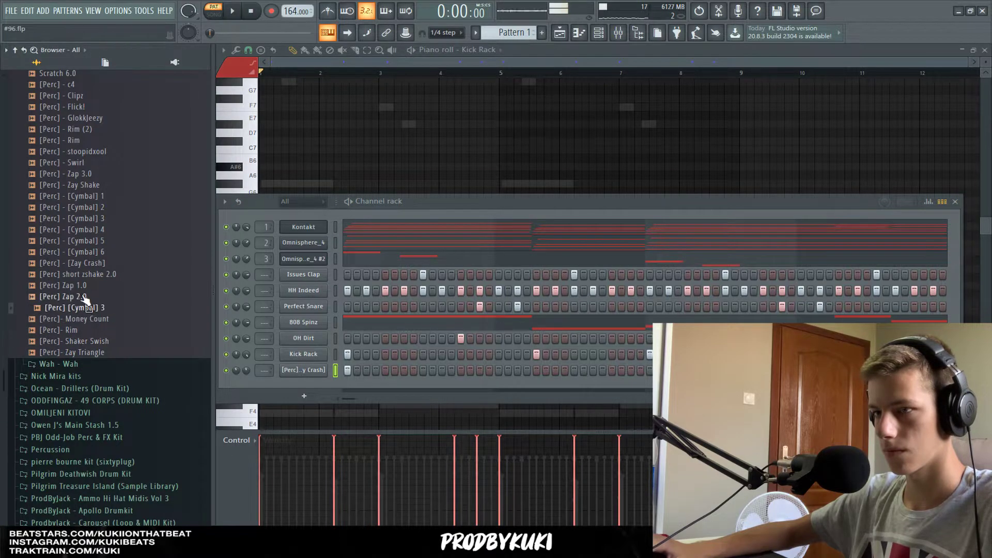
pyautogui.moveTo(85, 293); pyautogui.dragTo(448, 397)
pyautogui.press('space')
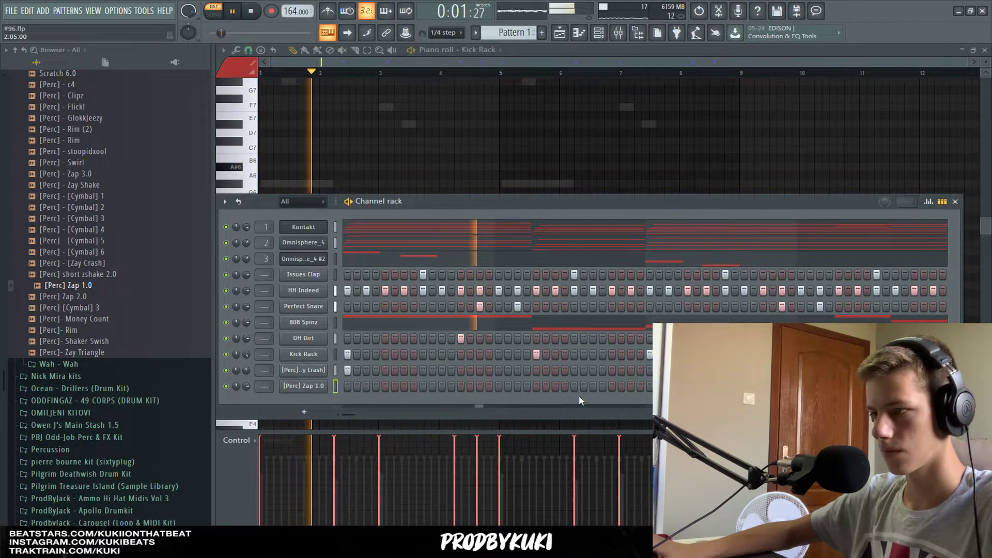
pyautogui.click(613, 387)
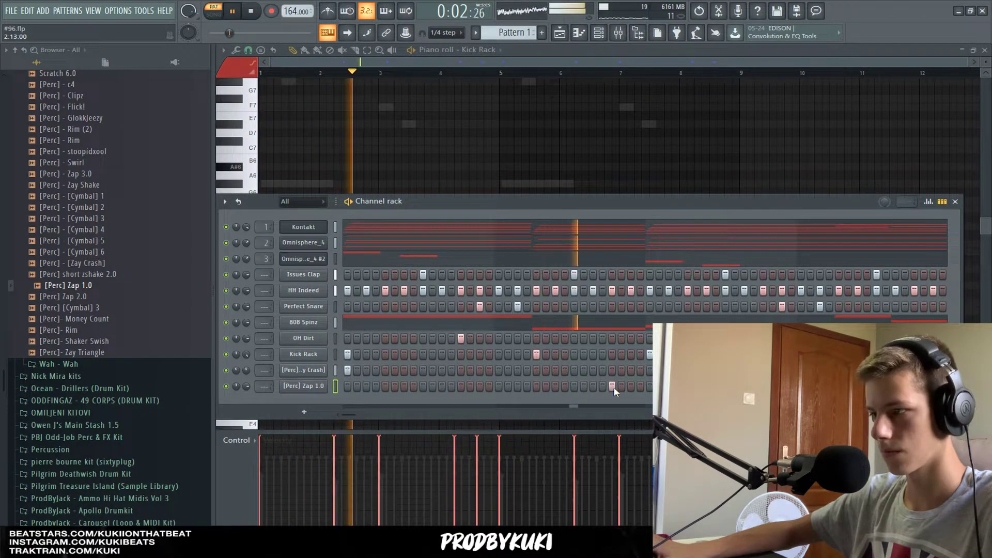
pyautogui.click(317, 386)
pyautogui.click(640, 183)
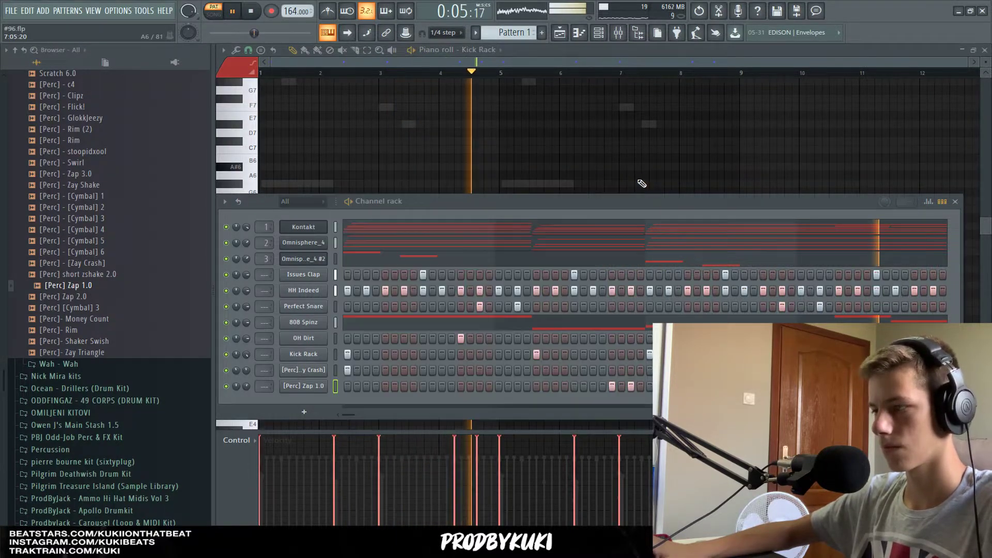
# - Delete the HH Indeed hi-hat notes in bars 5 to 8 in its piano roll
pyautogui.scroll(6, 134, 320)
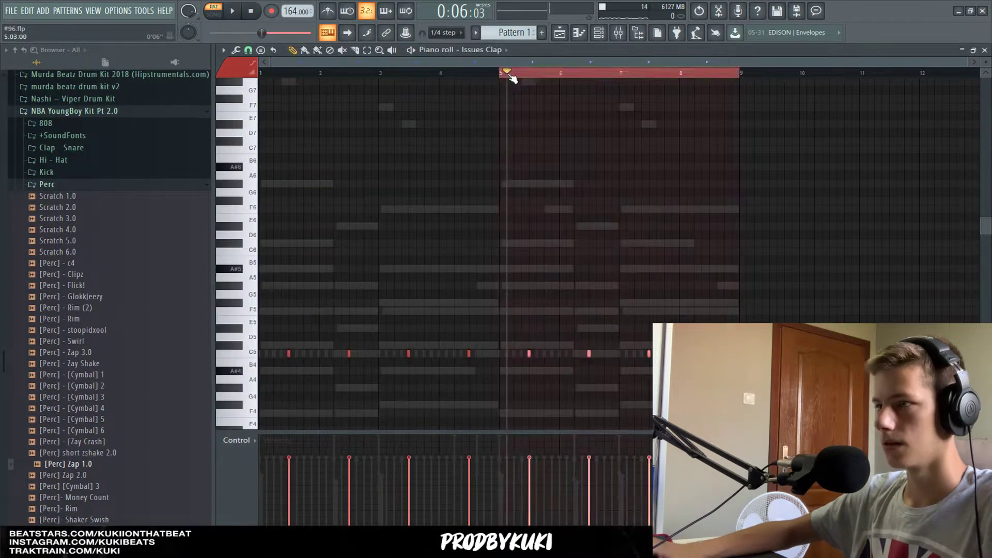
pyautogui.click(280, 73)
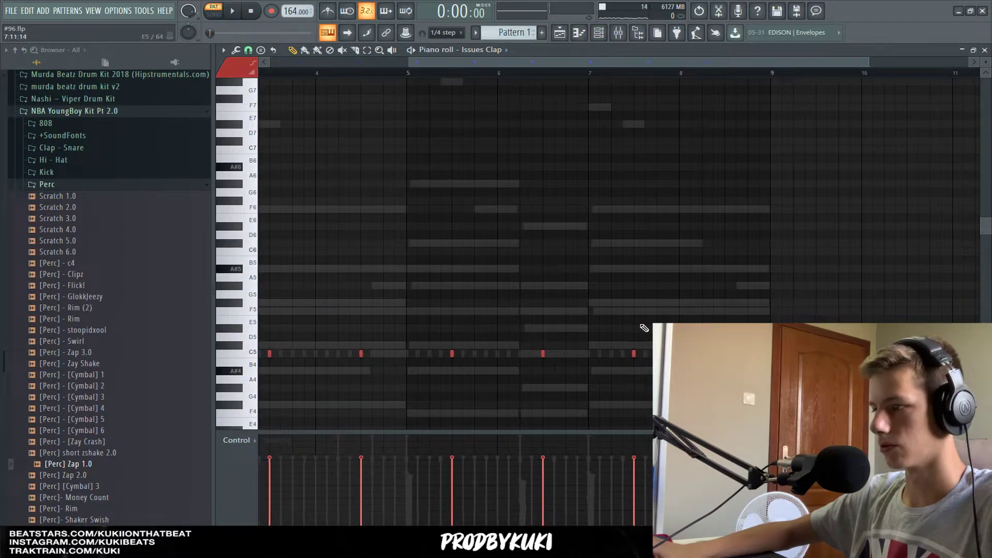
pyautogui.click(598, 33)
pyautogui.rightClick(322, 292)
pyautogui.click(351, 288)
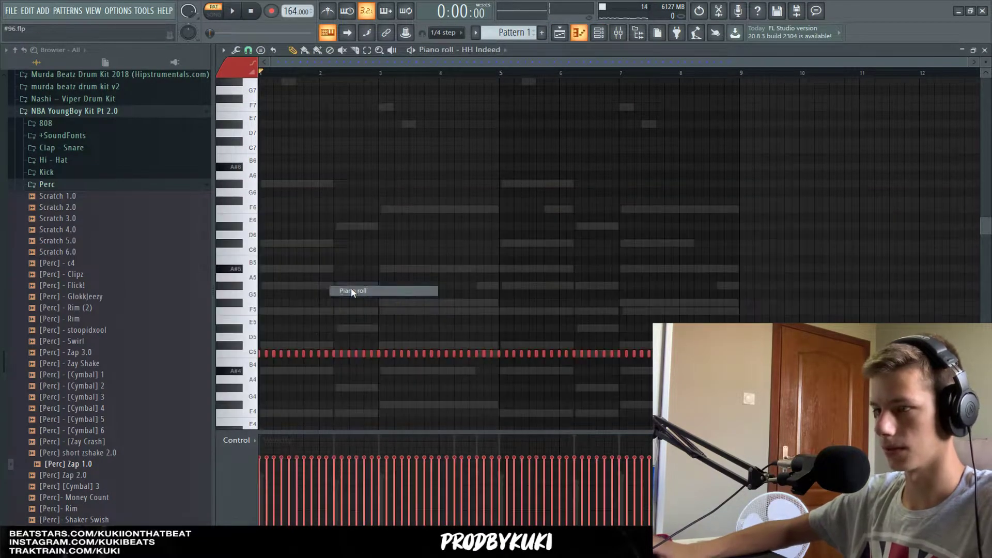
pyautogui.moveTo(783, 383); pyautogui.dragTo(507, 325)
pyautogui.press('Delete')
# - Chop the third hi-hat note of bar 1 into two shorter notes
pyautogui.scroll(4, 413, 145)
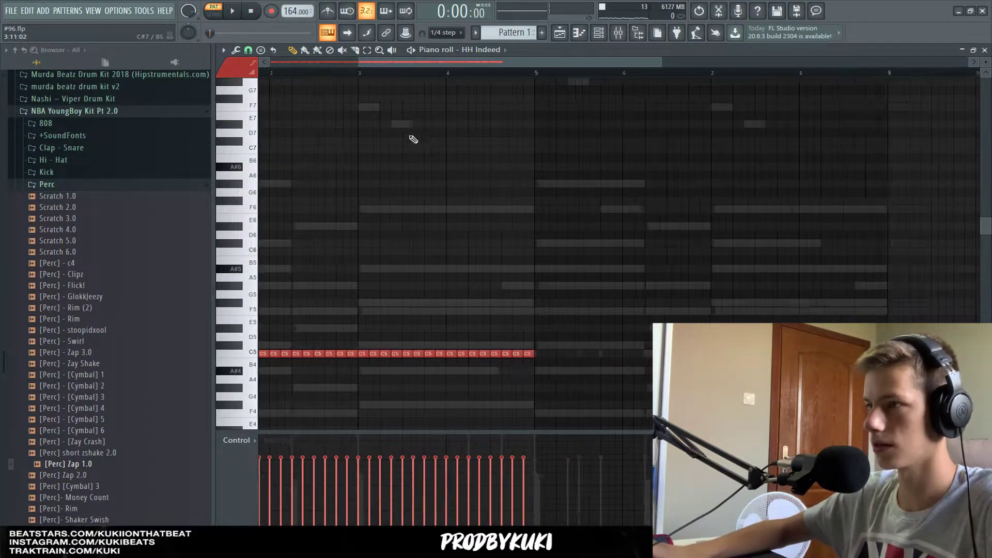
pyautogui.scroll(2, 261, 344)
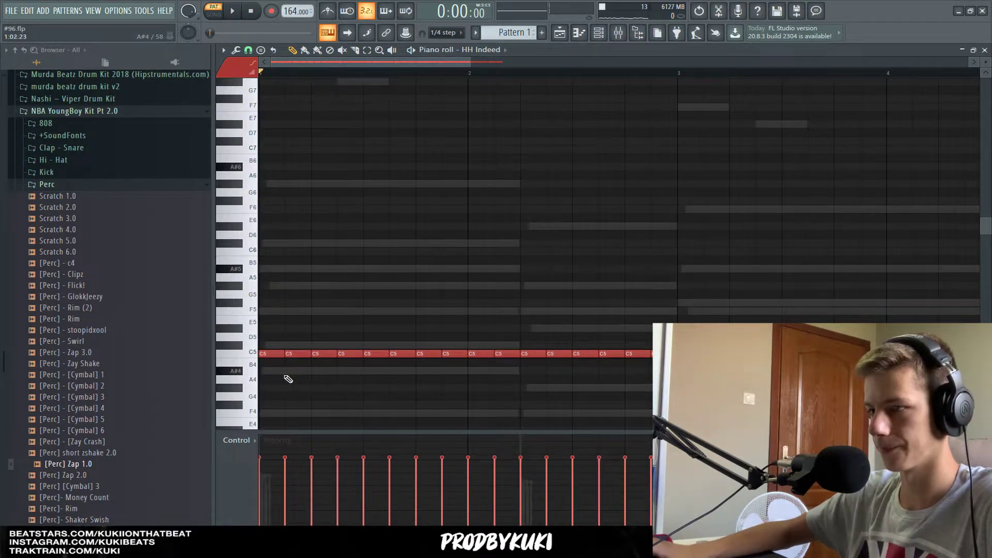
pyautogui.scroll(2, 289, 379)
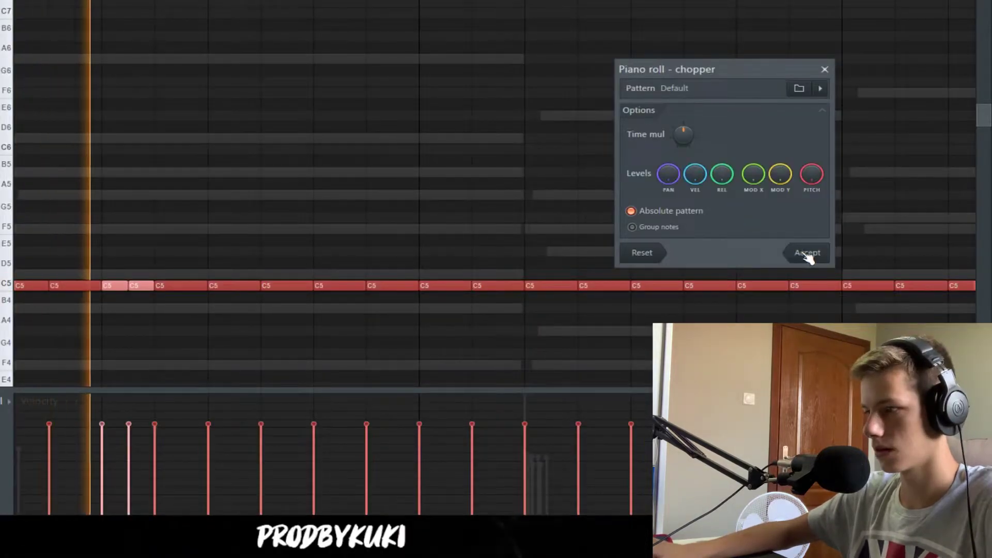
pyautogui.click(808, 257)
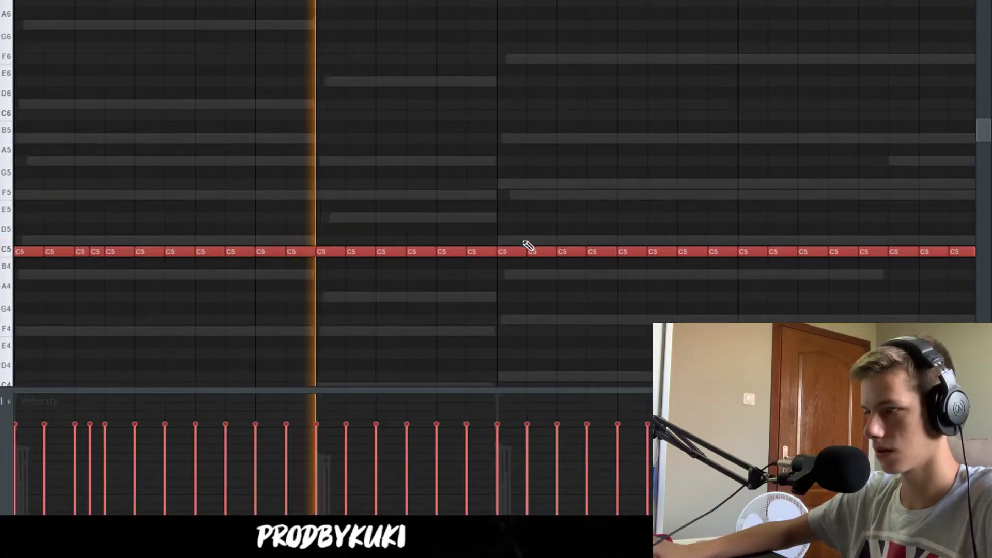
# - Chop the hi-hat note on beat 4 of bar 3 into a roll of eight notes and remove the last few
pyautogui.scroll(-1, 523, 233)
pyautogui.scroll(2, 523, 224)
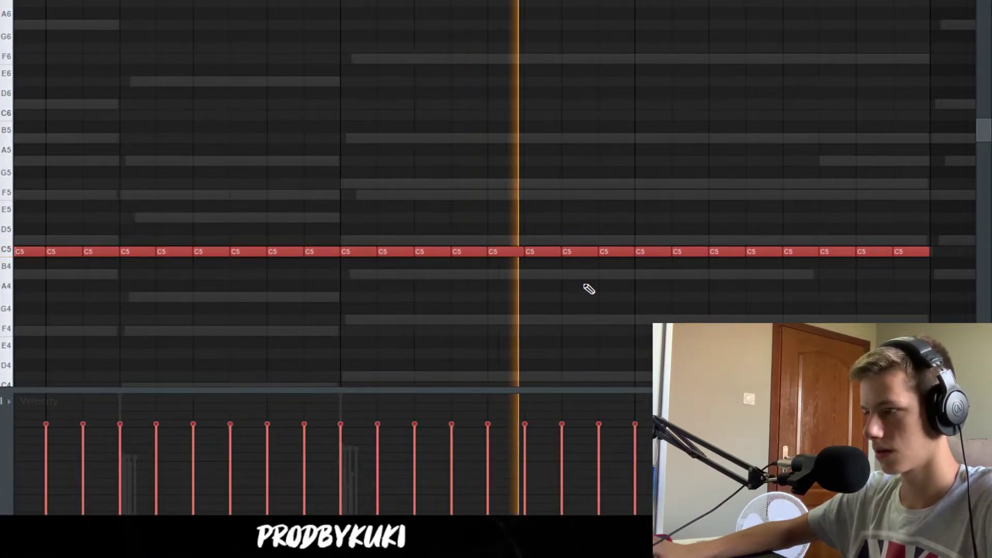
pyautogui.press('space')
pyautogui.moveTo(586, 276); pyautogui.dragTo(568, 223)
pyautogui.hotkey('alt', 'u')
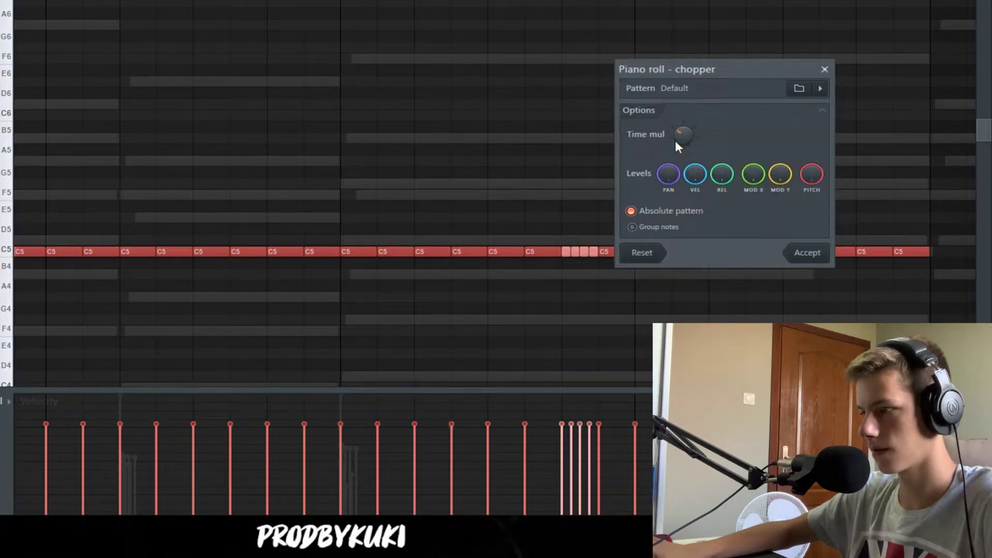
pyautogui.moveTo(674, 138)
pyautogui.mouseDown()
pyautogui.moveTo(695, 171)
pyautogui.moveTo(669, 144)
pyautogui.mouseUp()
pyautogui.click(786, 248)
pyautogui.scroll(4, 567, 270)
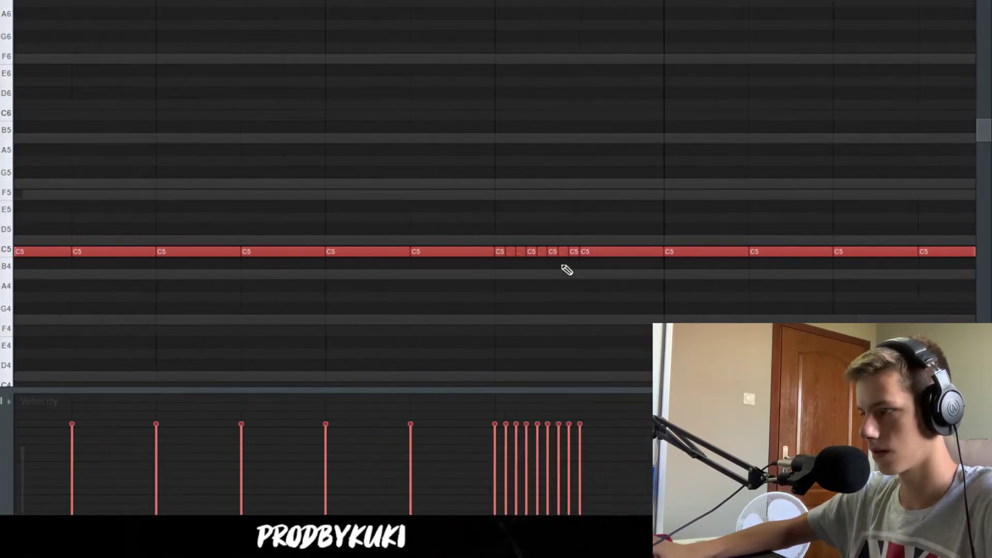
pyautogui.press('space')
pyautogui.scroll(-6, 571, 256)
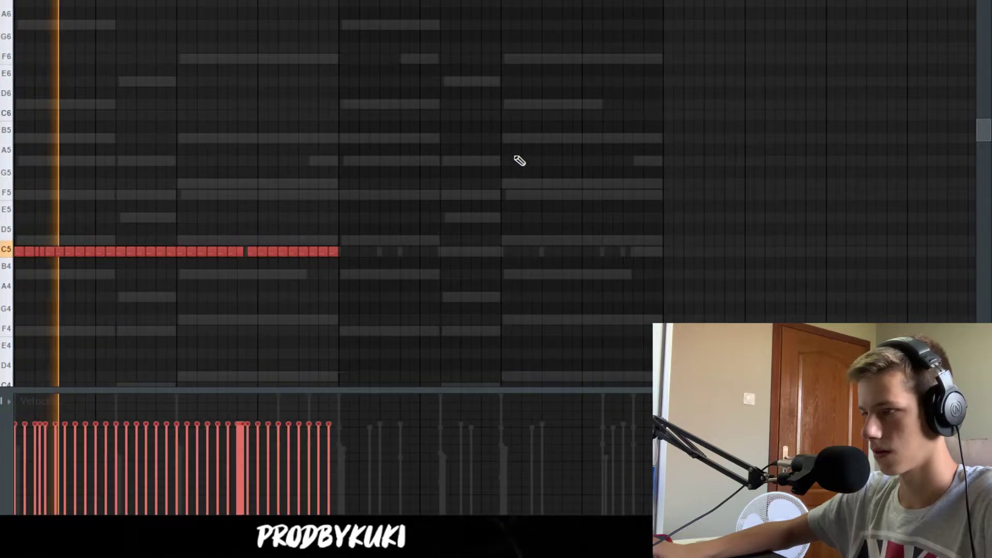
# - Randomize the hi-hat velocities slightly and repeat the four-bar hat pattern over bars 5 to 8
pyautogui.hotkey('alt', 'r')
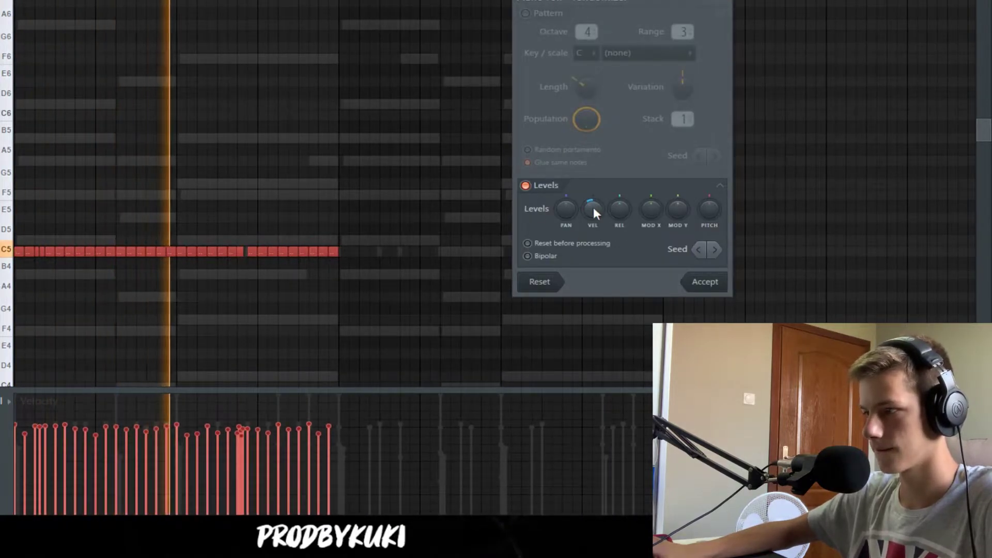
pyautogui.click(704, 281)
pyautogui.hotkey('ctrl', 'd')
pyautogui.scroll(2, 327, 102)
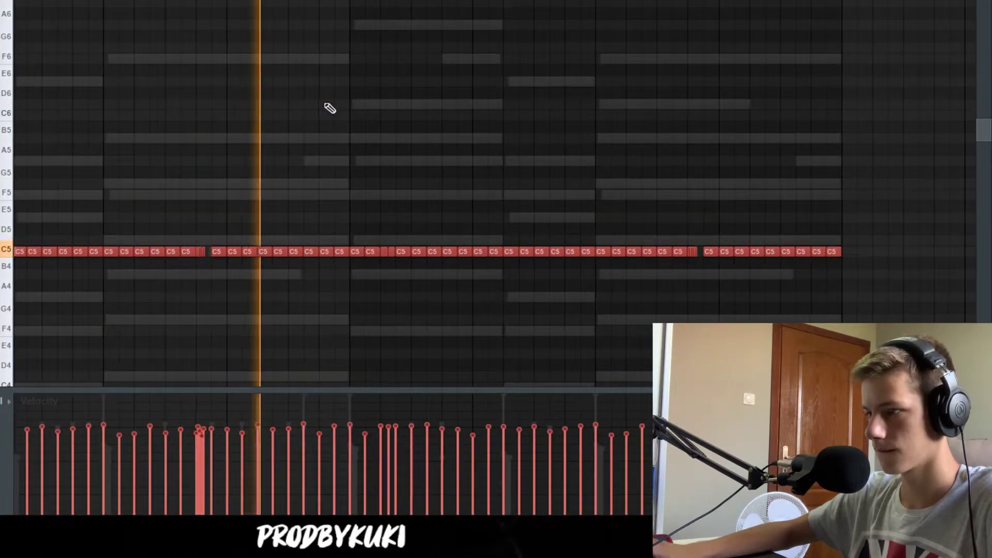
# - Transpose all the hi-hat notes down one semitone to B4 and listen to them with the full pattern
pyautogui.scroll(-2, 373, 113)
pyautogui.press('Down')
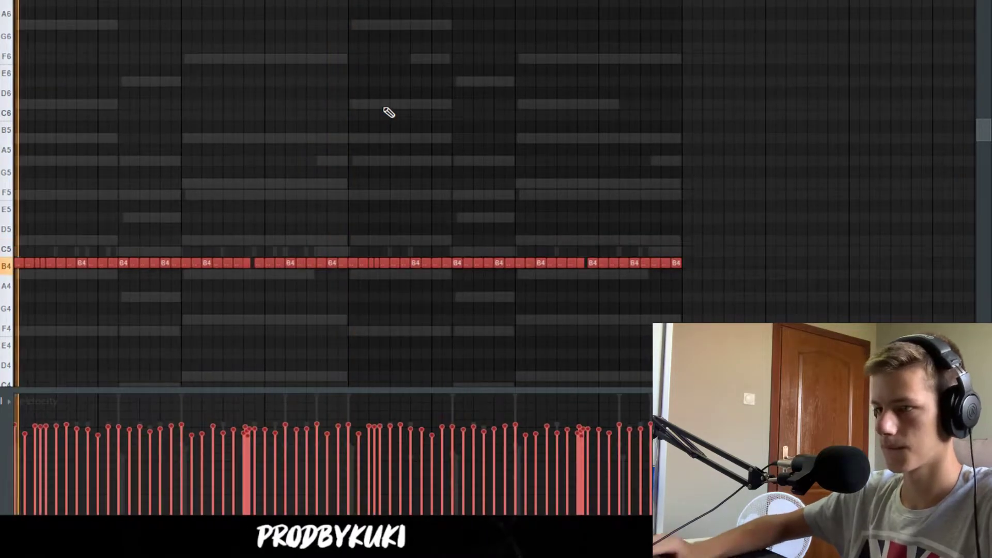
pyautogui.press('F6')
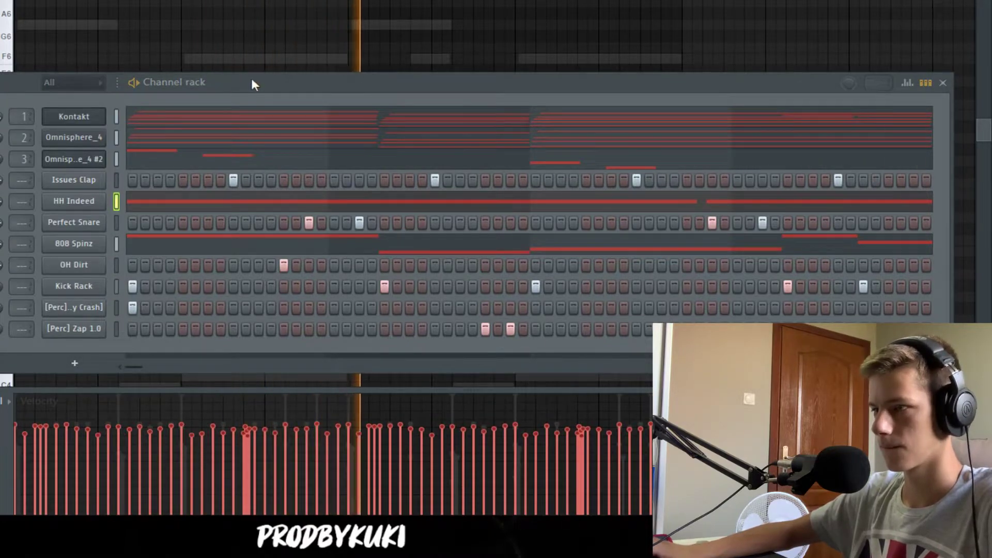
pyautogui.press('F6')
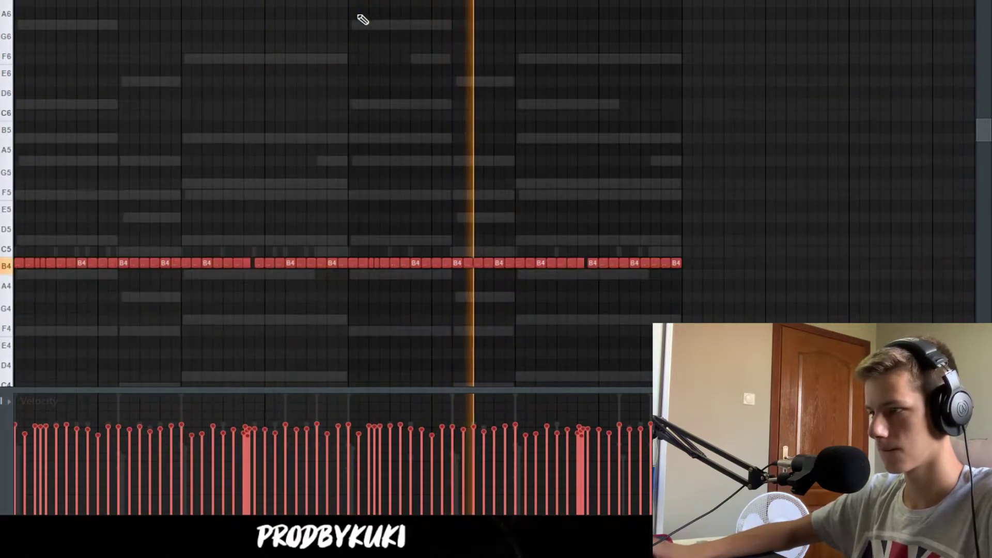
pyautogui.press('F6')
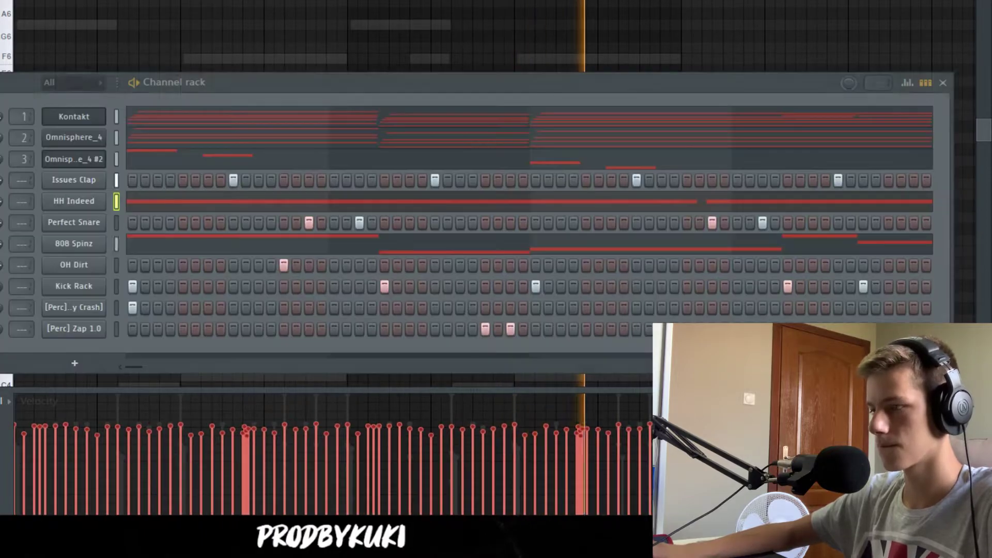
pyautogui.press('F6')
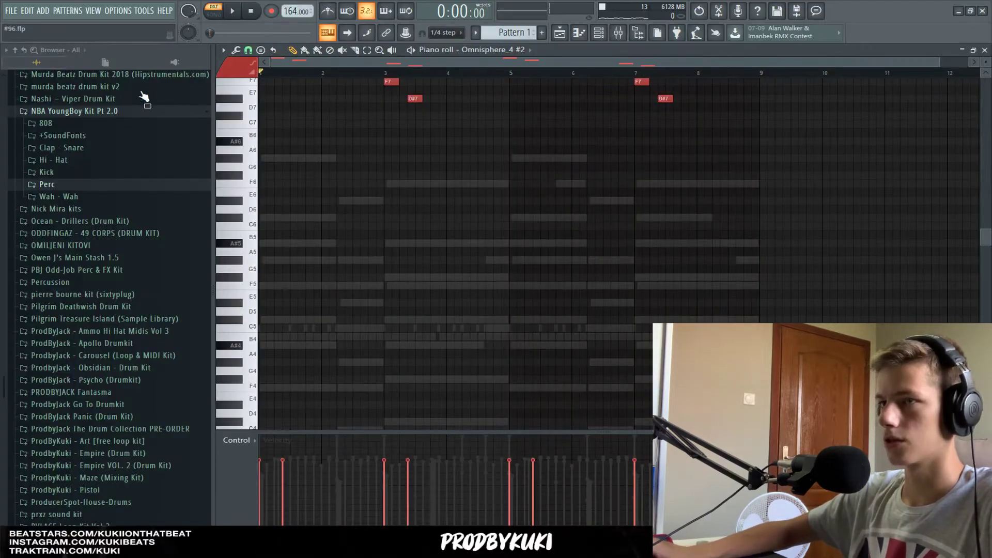
# - Mute the drum channels so only the Kontakt and Omnisphere melodies sound, and add a third Omnisphere channel doubling the chord notes
pyautogui.scroll(3, 403, 181)
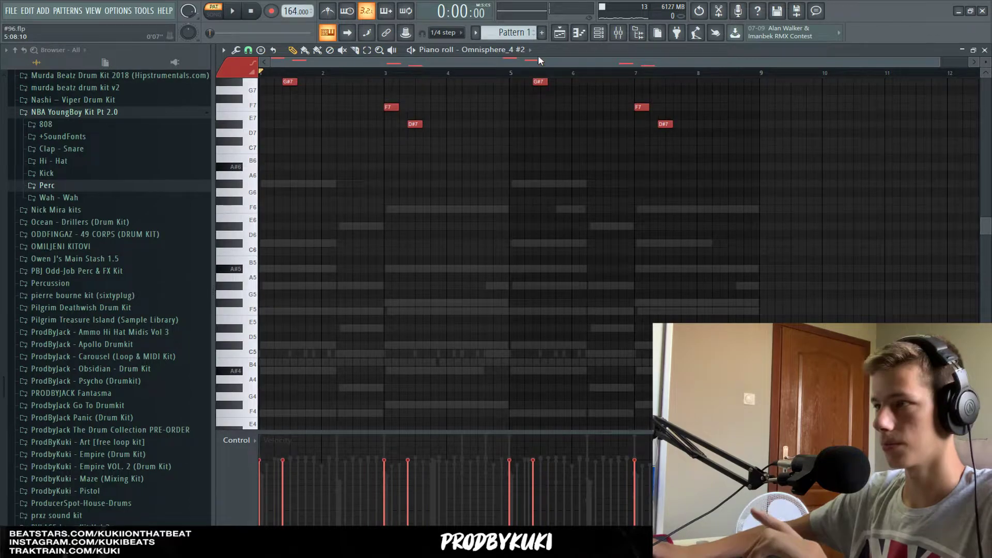
pyautogui.click(597, 34)
pyautogui.rightClick(227, 228)
pyautogui.click(233, 261)
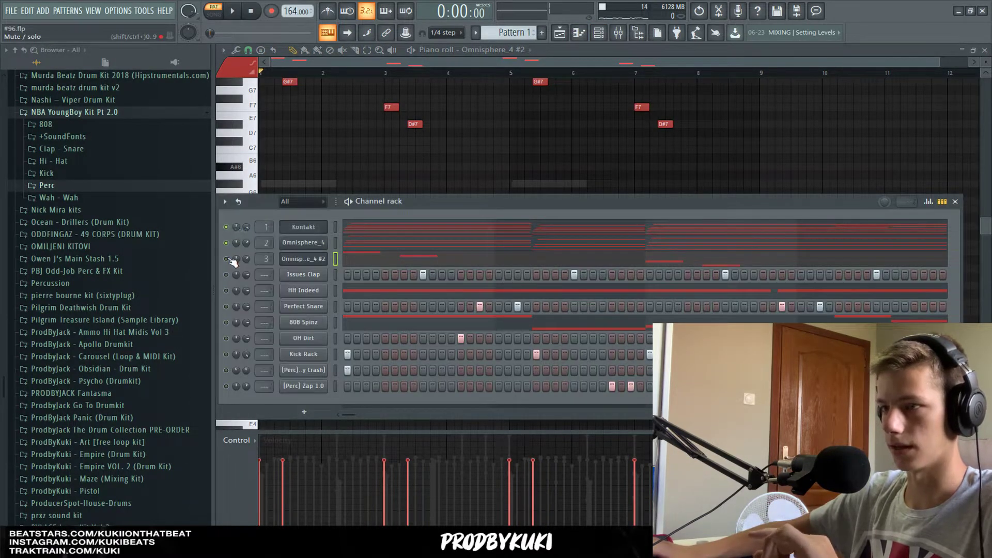
pyautogui.click(307, 411)
pyautogui.click(436, 187)
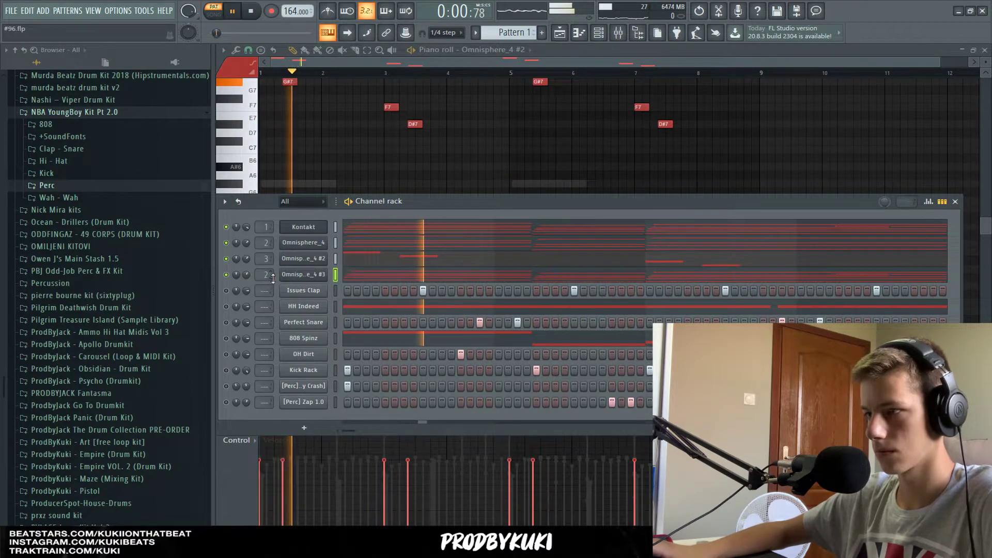
# - Try transposing all the chord notes of the third Omnisphere channel up one octave and listen to them
pyautogui.click(396, 279)
pyautogui.scroll(-5, 398, 279)
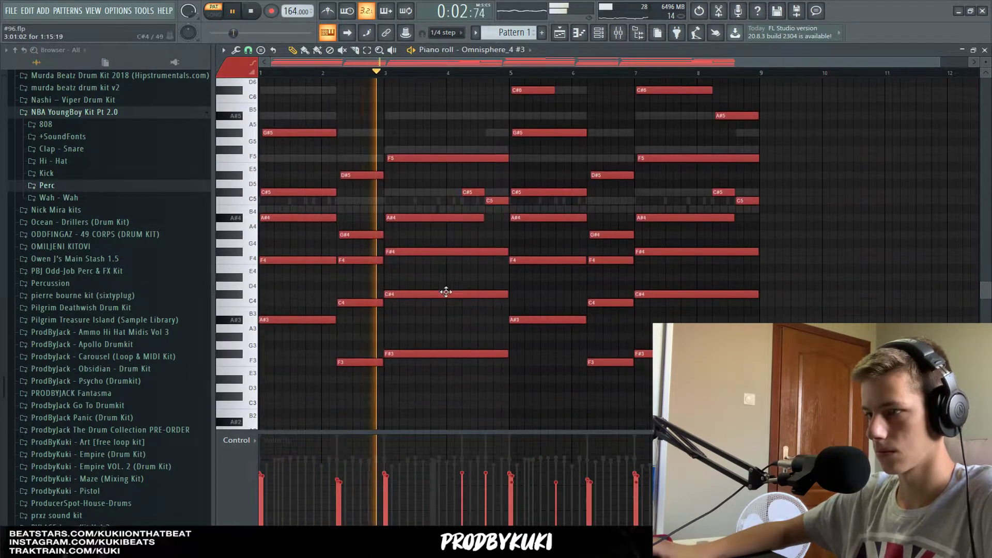
pyautogui.press('space')
pyautogui.hotkey('ctrl', 'Up')
pyautogui.press('space')
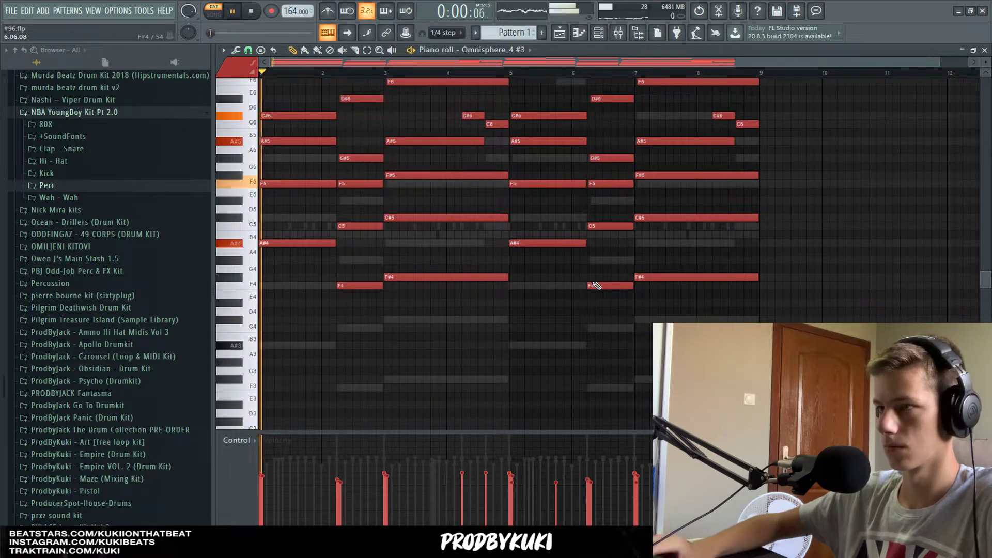
pyautogui.scroll(4, 597, 285)
pyautogui.press('space')
# - Open the third Omnisphere's patches in BUYLOOPS - Omnisphere Bank Vol 1 and unmute Kontakt to audition both together
pyautogui.click(598, 32)
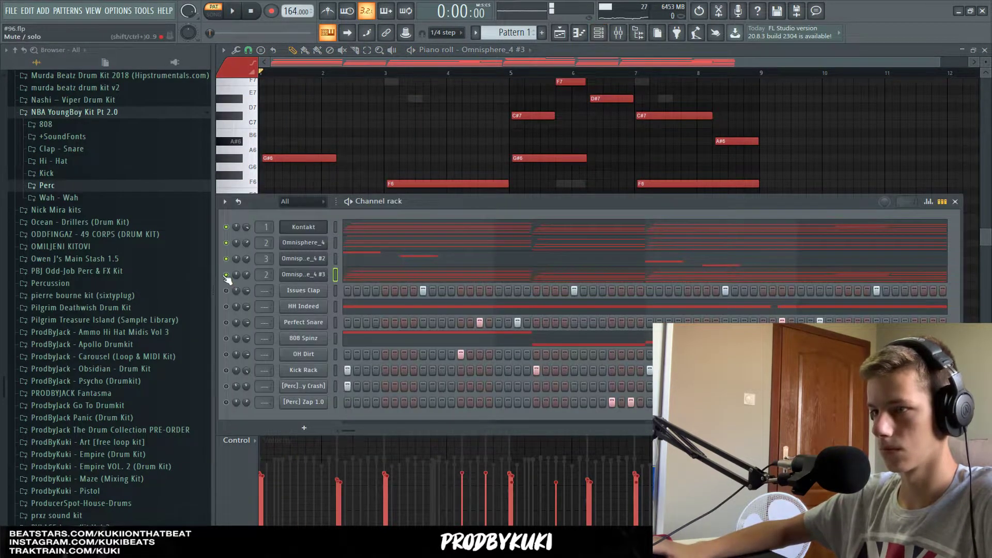
pyautogui.click(303, 274)
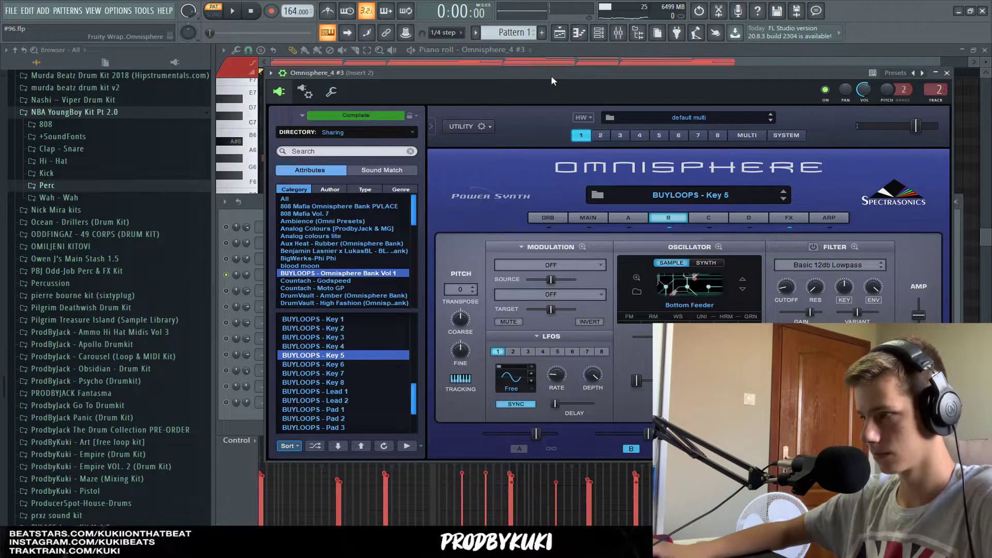
pyautogui.click(226, 227)
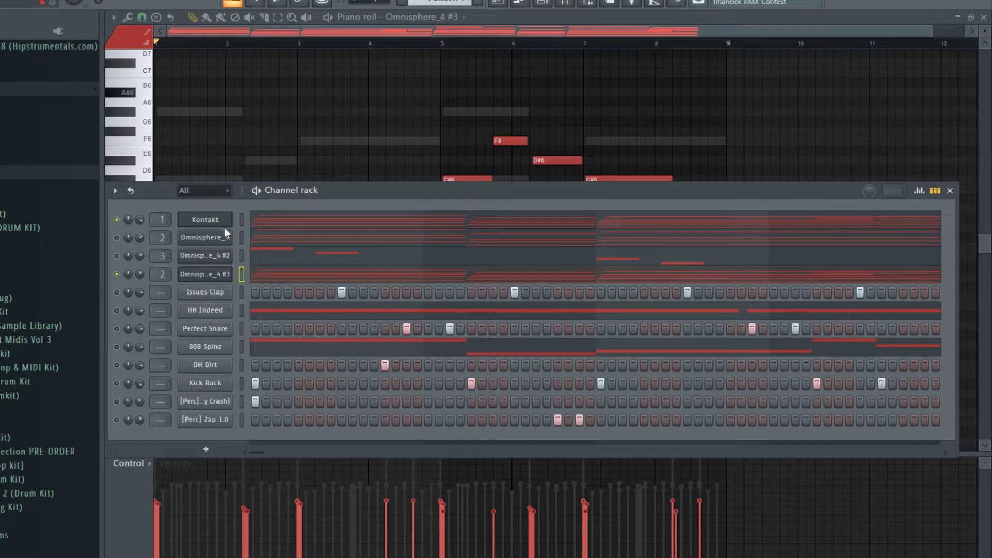
pyautogui.press('space')
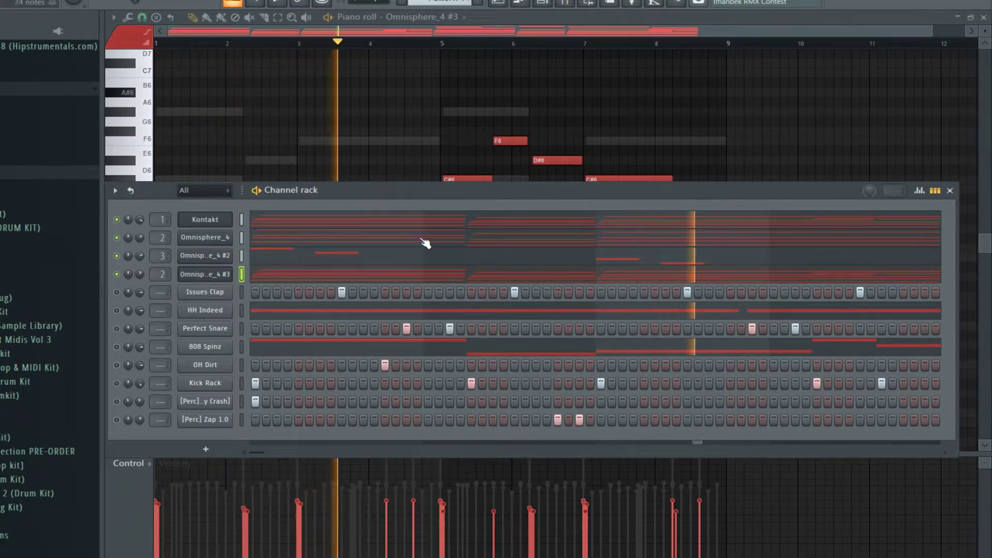
# - Try adding a short C#8 note at the end of bar 6 in the Omnisphere #2 melody
pyautogui.click(420, 256)
pyautogui.scroll(8, 420, 256)
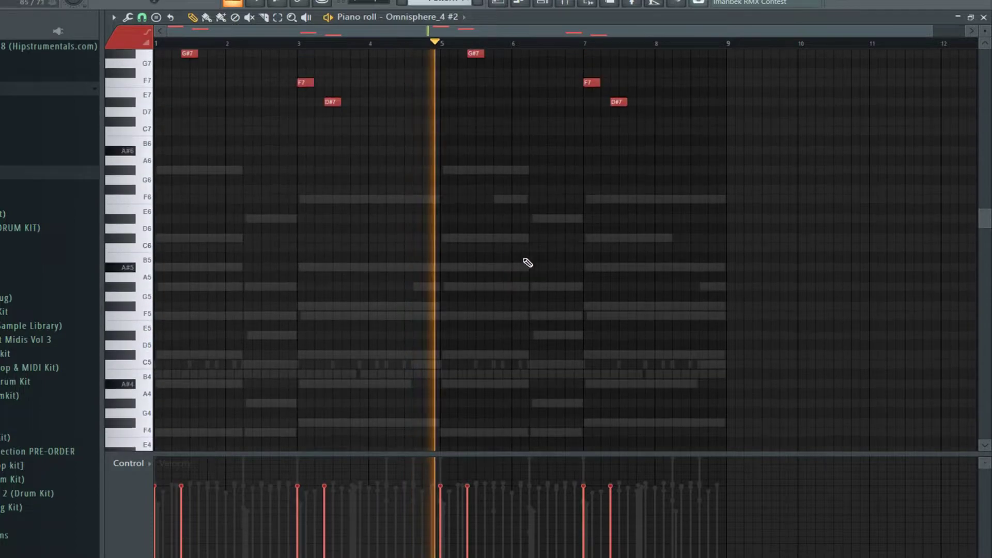
pyautogui.scroll(3, 544, 282)
pyautogui.scroll(1, 605, 261)
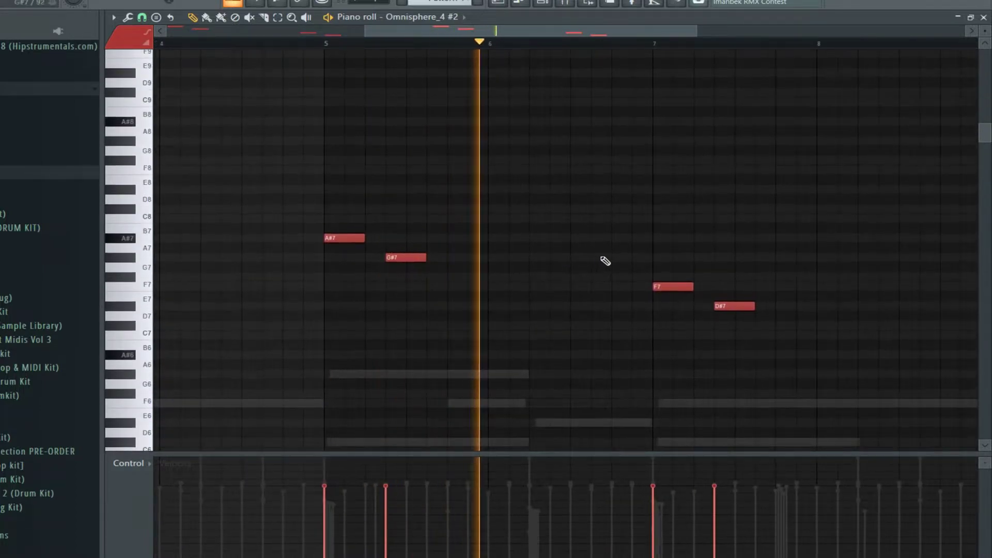
pyautogui.click(620, 210)
pyautogui.rightClick(650, 176)
pyautogui.scroll(-3, 649, 184)
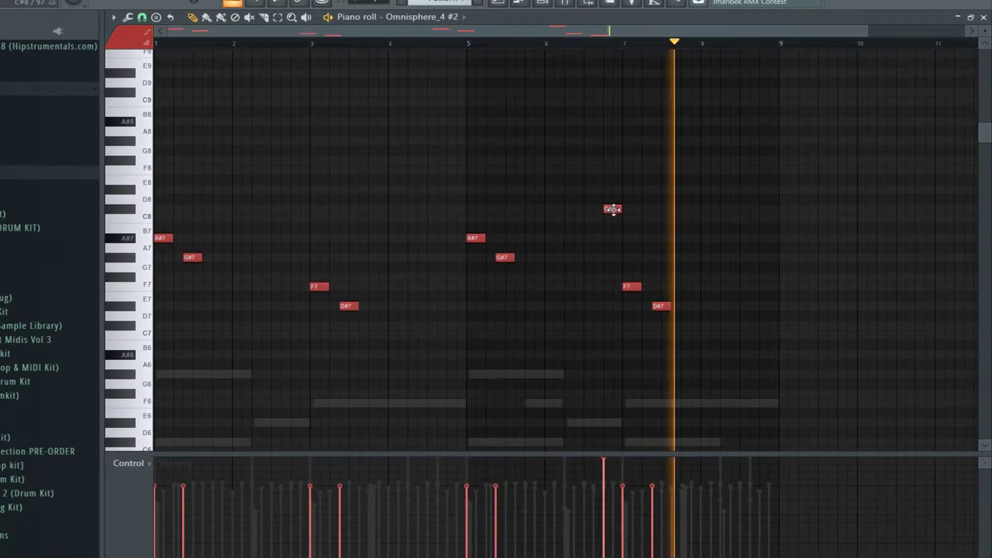
pyautogui.press('space')
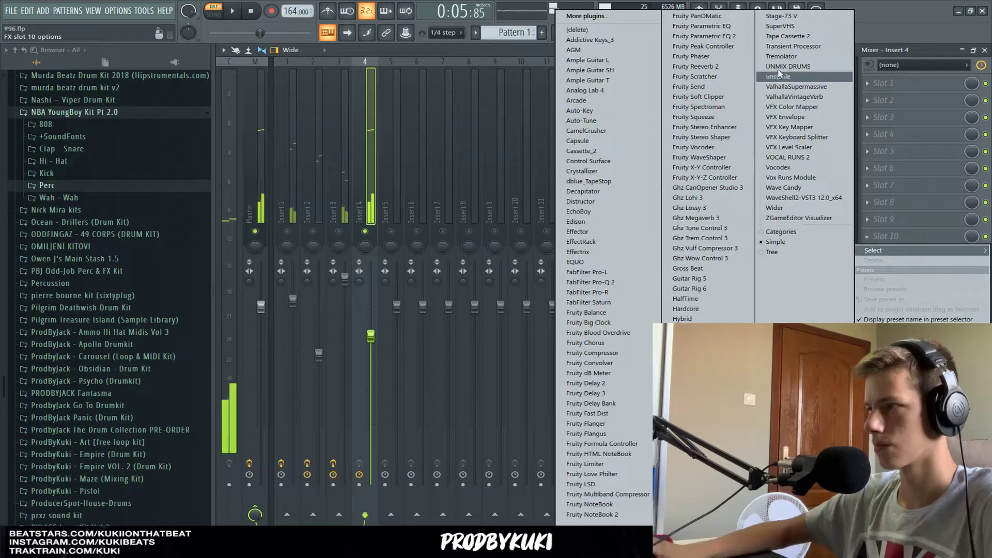
# - Add Fruity Parametric EQ 2 in slot 10 of mixer insert 4, load the 20Hz + 18kHz cut preset and narrow its passband
pyautogui.click(693, 38)
pyautogui.click(274, 141)
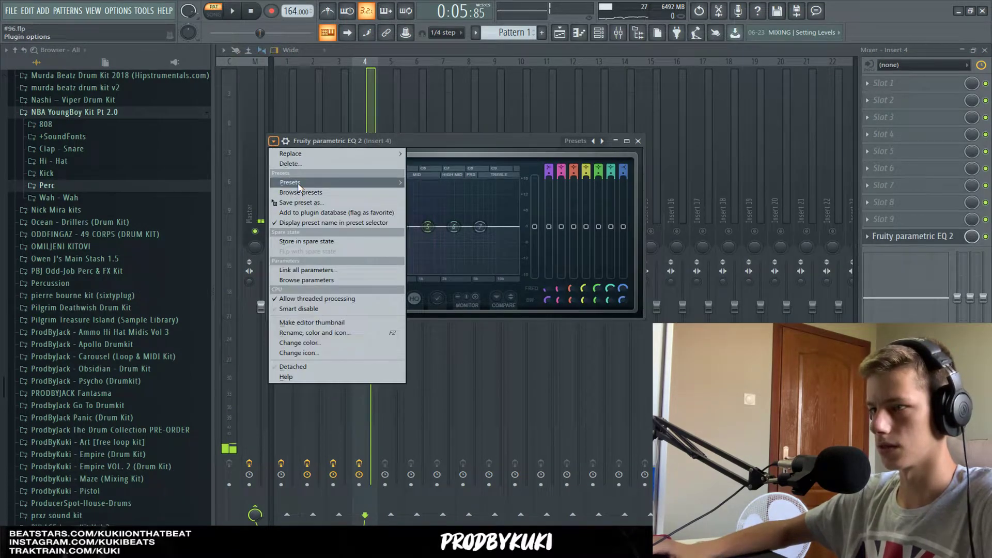
pyautogui.moveTo(298, 184)
pyautogui.click(453, 201)
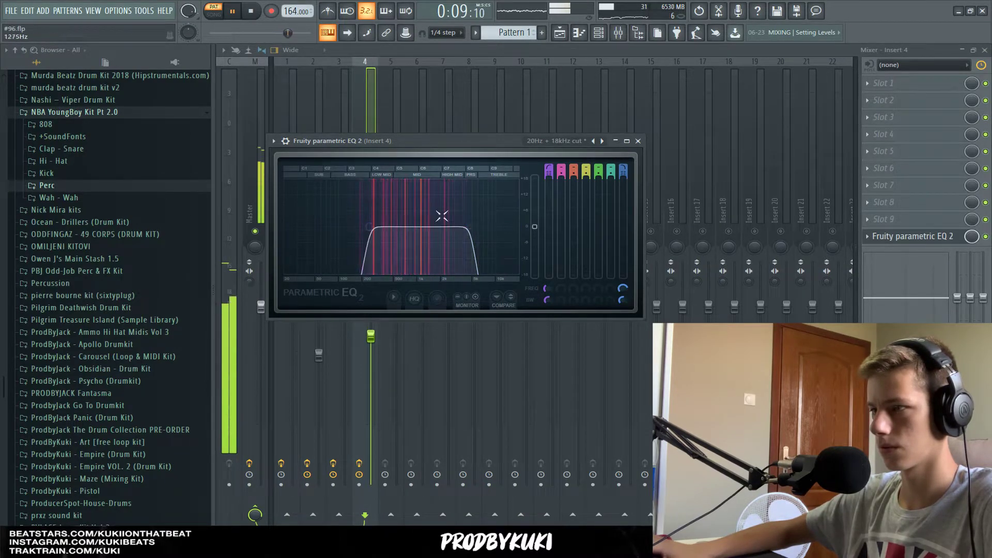
pyautogui.click(638, 141)
# - Delete the high melody notes in bars 5 to 8 of Omnisphere #3 and extend the A#4 notes to the chord ends
pyautogui.press('F7')
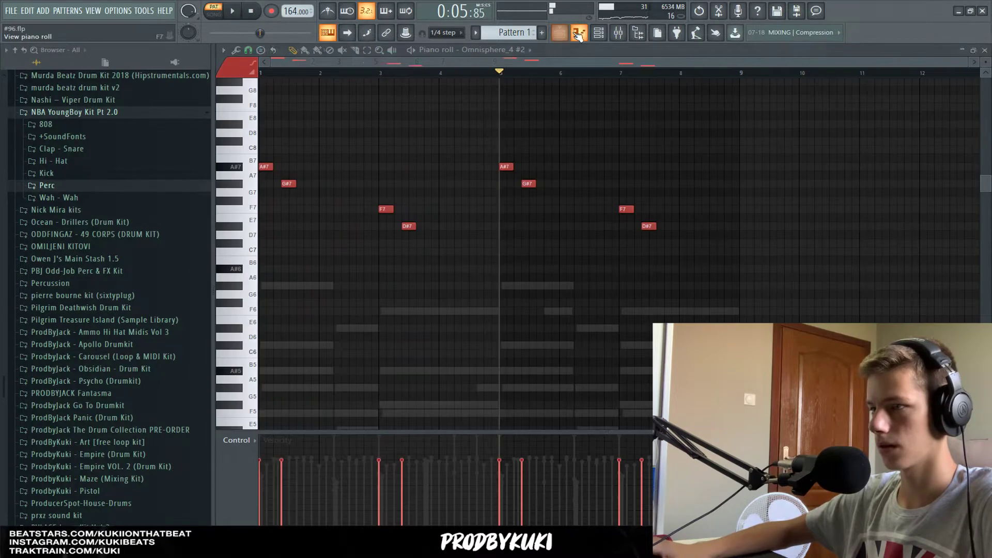
pyautogui.click(505, 50)
pyautogui.click(496, 101)
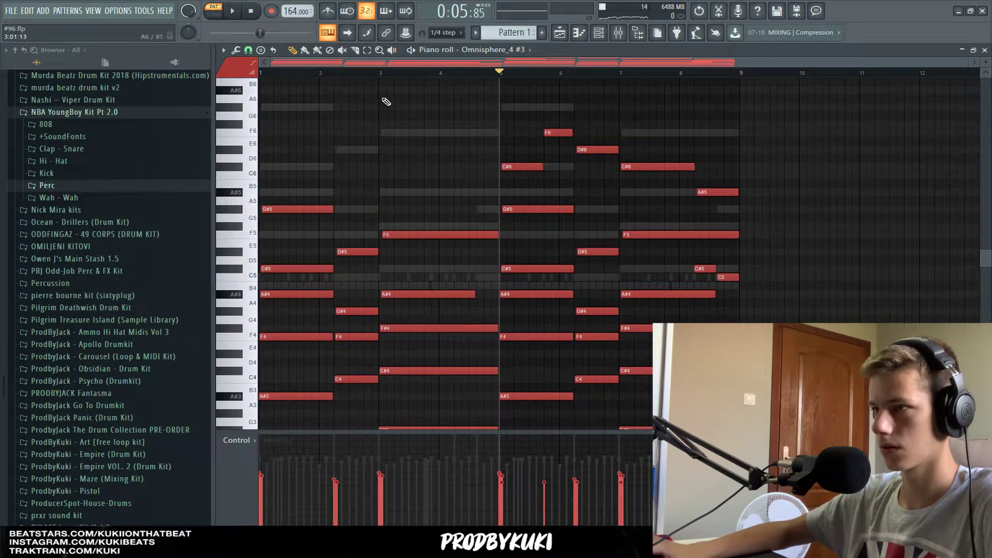
pyautogui.press('space')
pyautogui.rightClick(559, 133)
pyautogui.rightClick(526, 167)
pyautogui.rightClick(595, 150)
pyautogui.rightClick(655, 167)
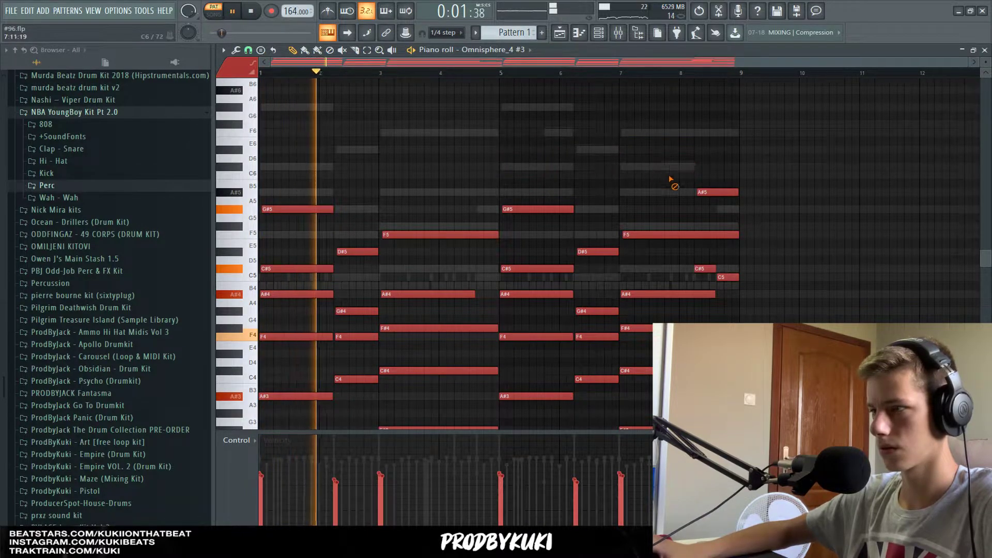
pyautogui.rightClick(711, 192)
pyautogui.rightClick(705, 269)
pyautogui.rightClick(729, 277)
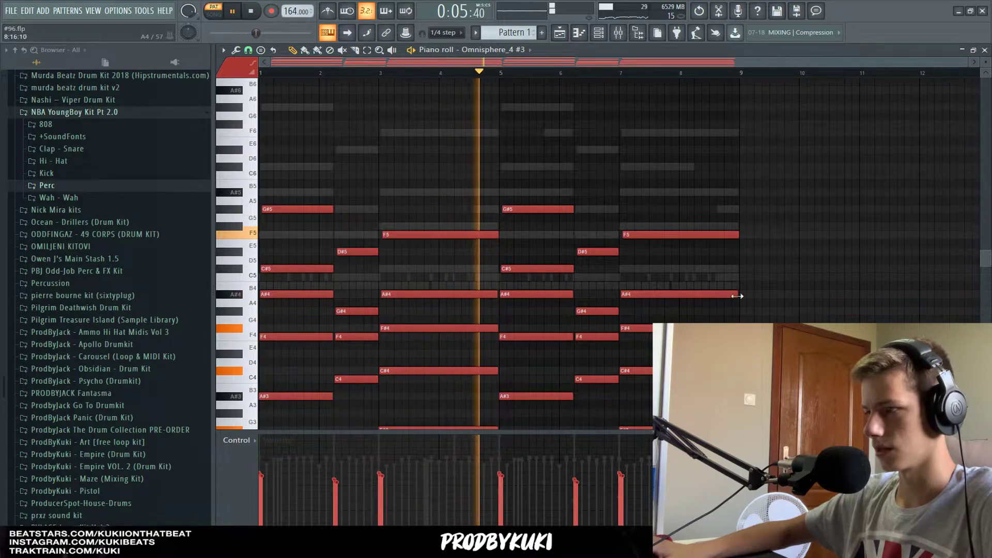
# - Add ValhallaSupermassive in slot 1 of mixer insert 4 and load its FourVoiceSynthChorus preset
pyautogui.scroll(-4, 728, 153)
pyautogui.press('F9')
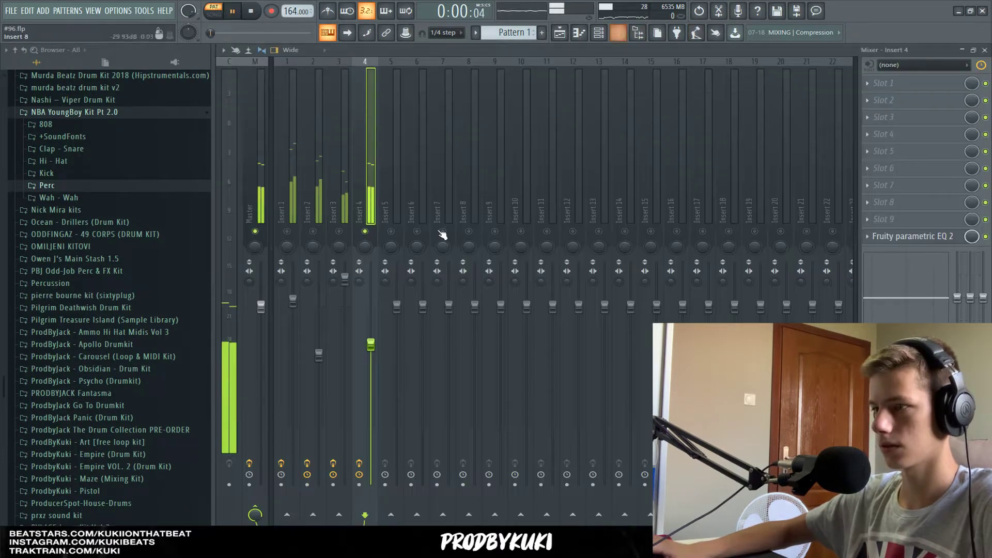
pyautogui.press('space')
pyautogui.click(882, 84)
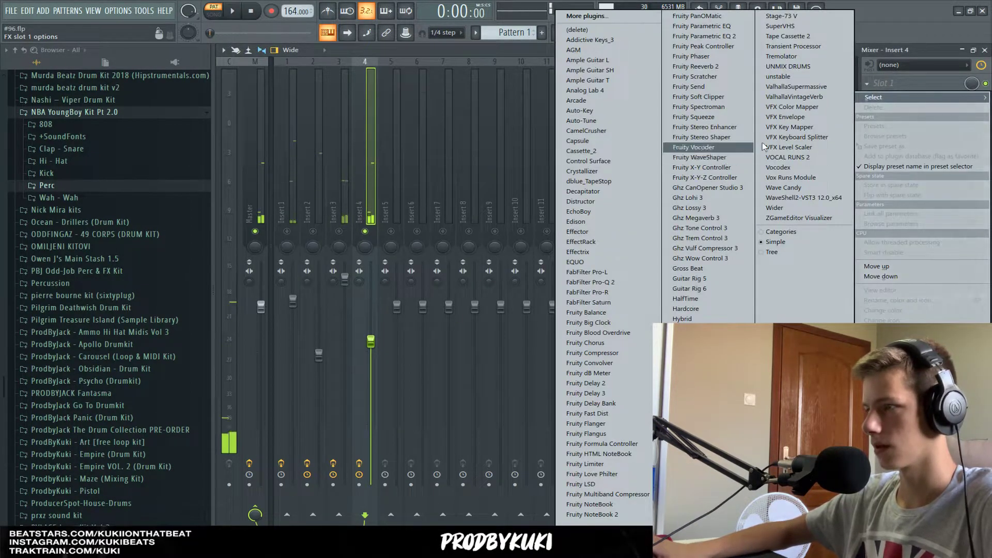
pyautogui.click(800, 87)
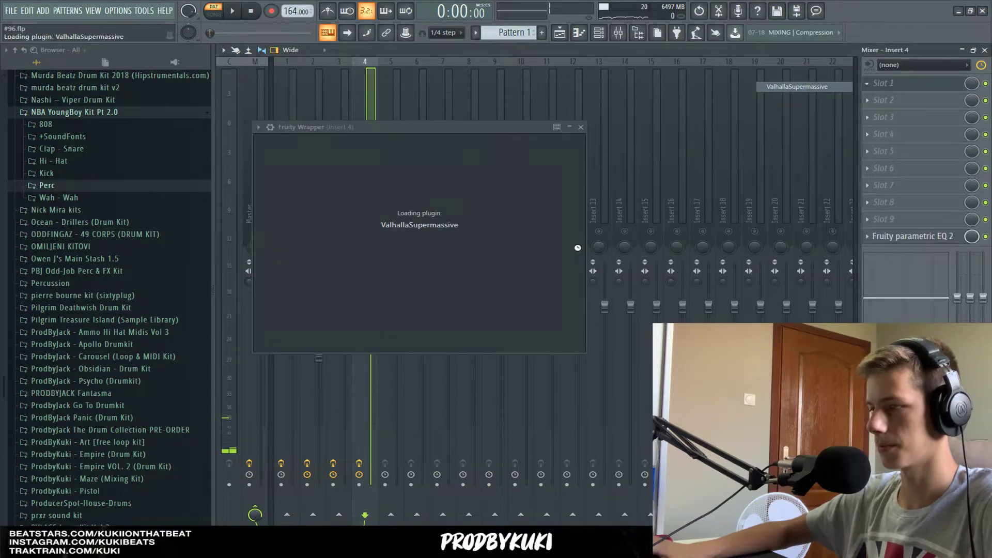
pyautogui.click(558, 322)
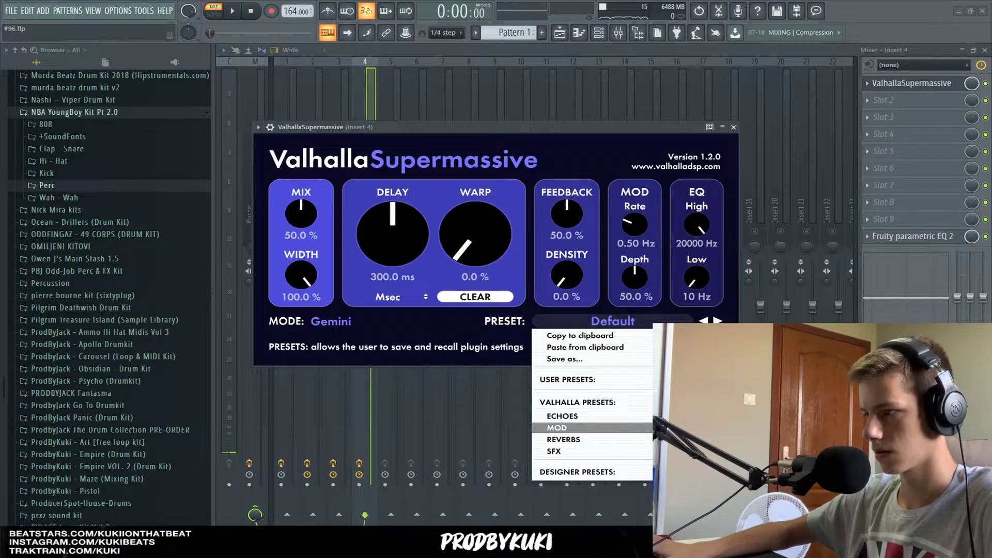
pyautogui.click(723, 428)
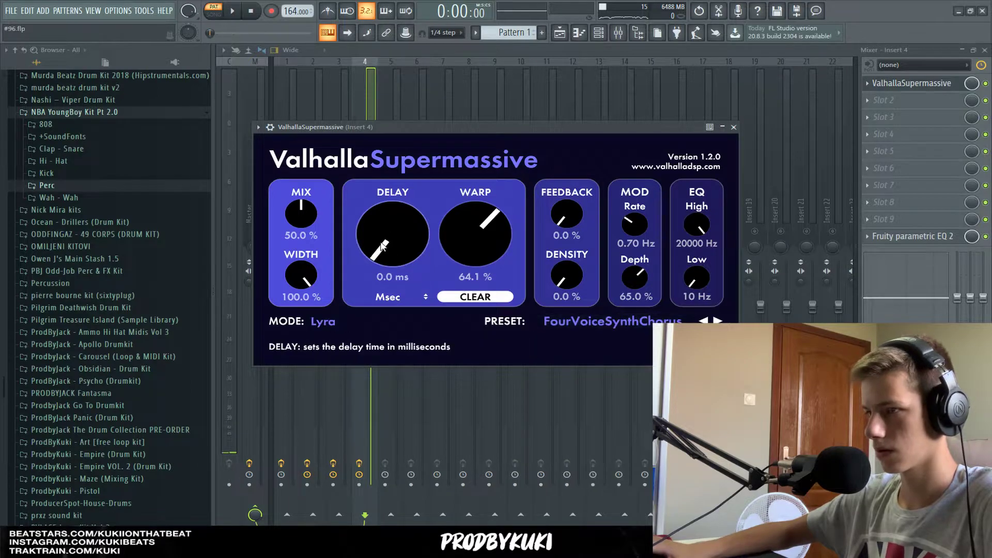
pyautogui.click(733, 127)
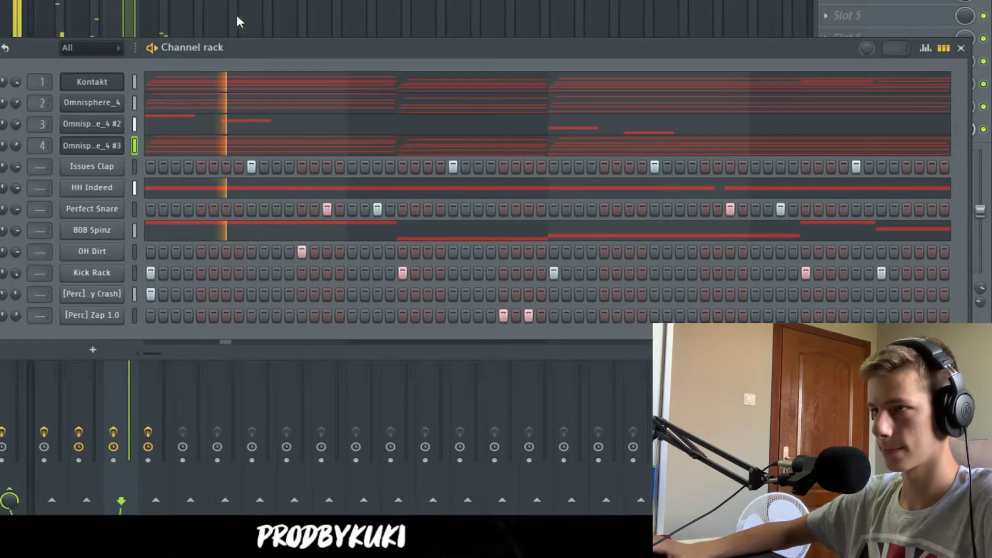
# - Listen to the full beat with the new chord layer and add a fourth Omnisphere channel
pyautogui.press('F6')
pyautogui.press('F6')
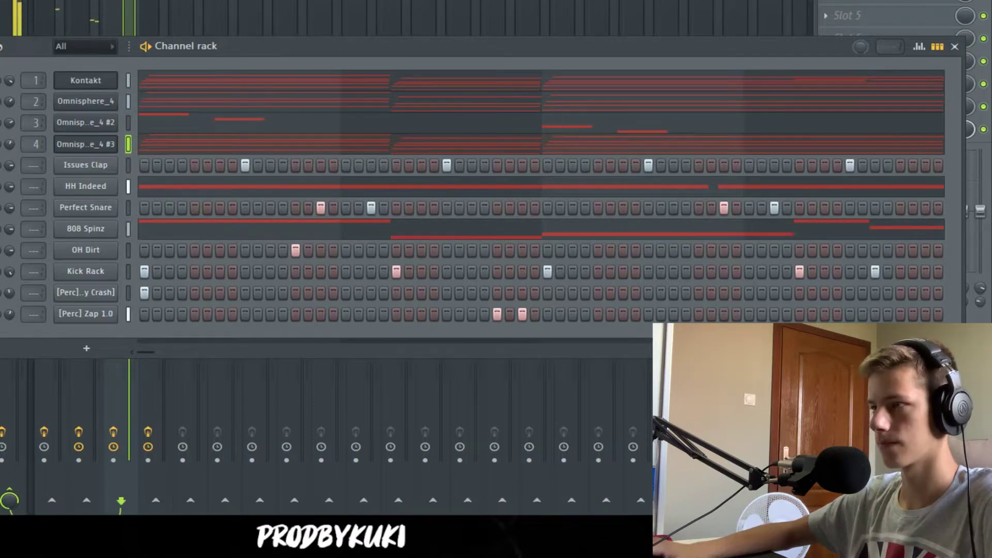
pyautogui.press('F6')
pyautogui.press('F7')
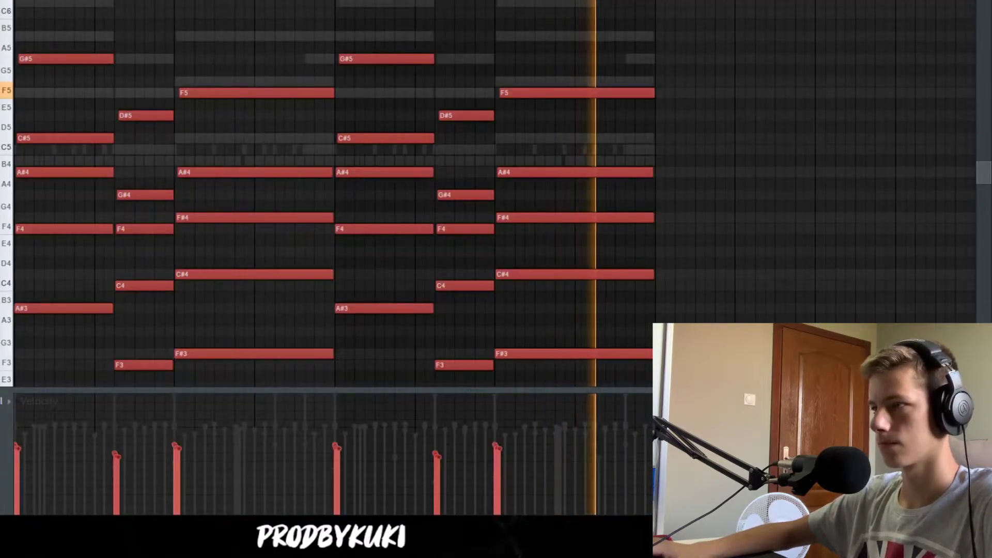
pyautogui.press('F6')
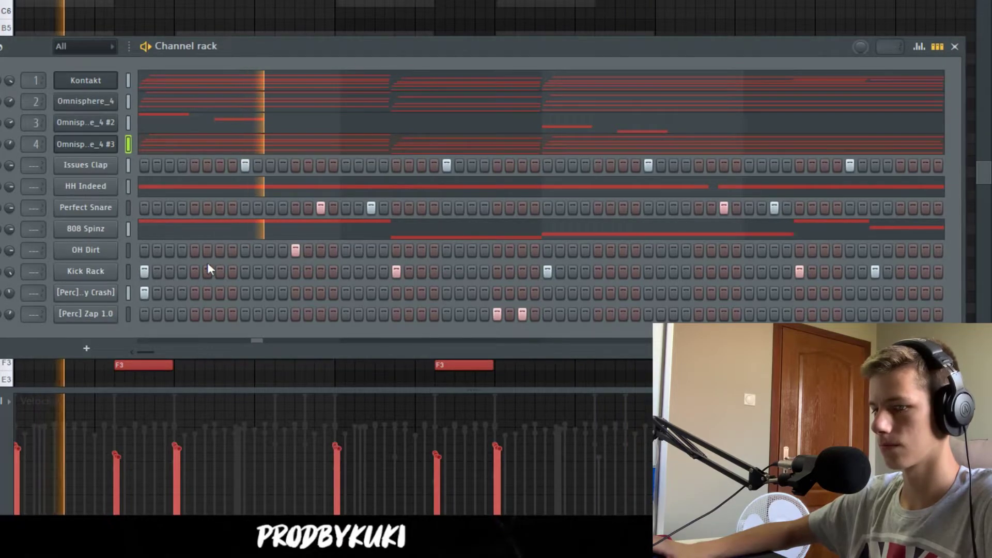
pyautogui.click(86, 347)
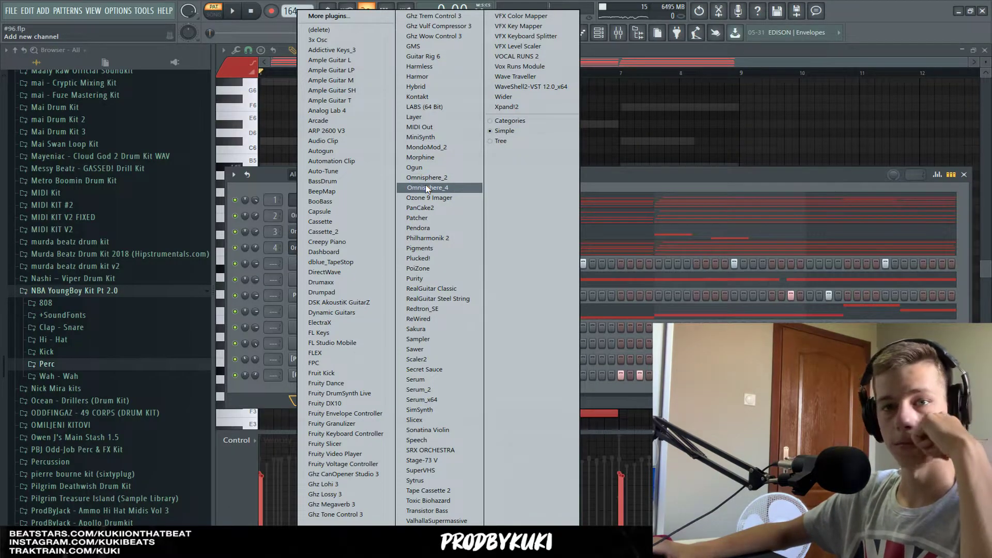
pyautogui.click(426, 188)
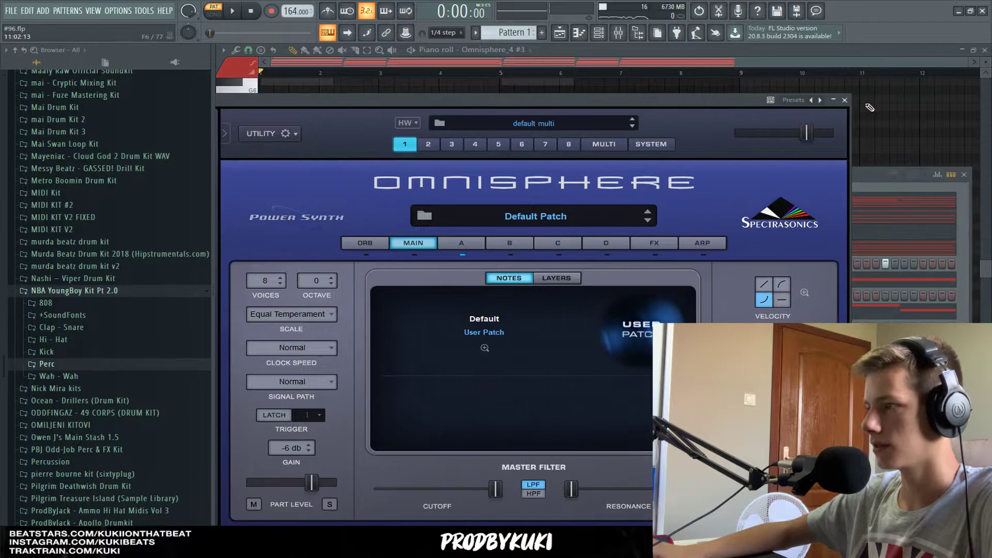
pyautogui.click(850, 102)
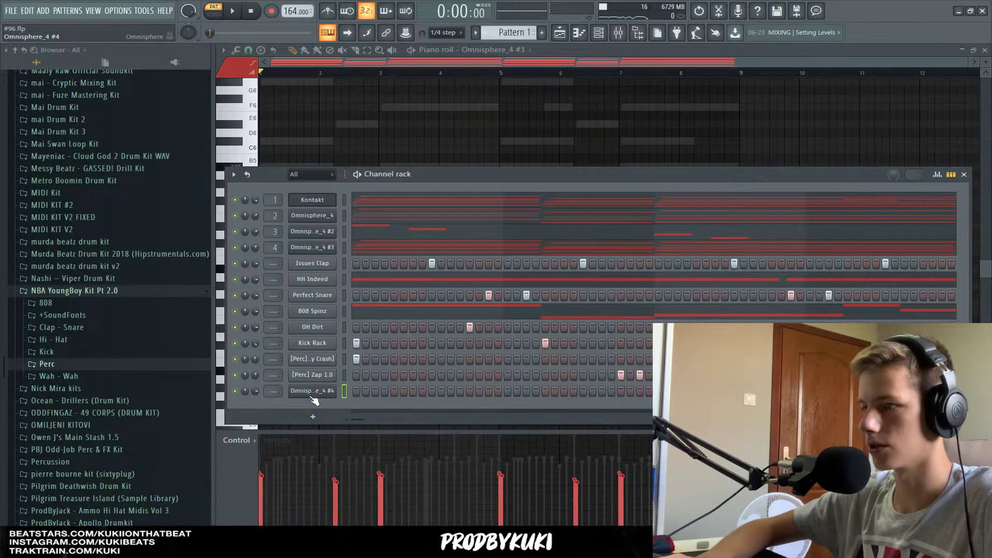
# - Change the patch directory of the fourth Omnisphere and play back its descending F7, D#7, C#7 melody against the pattern
pyautogui.click(312, 343)
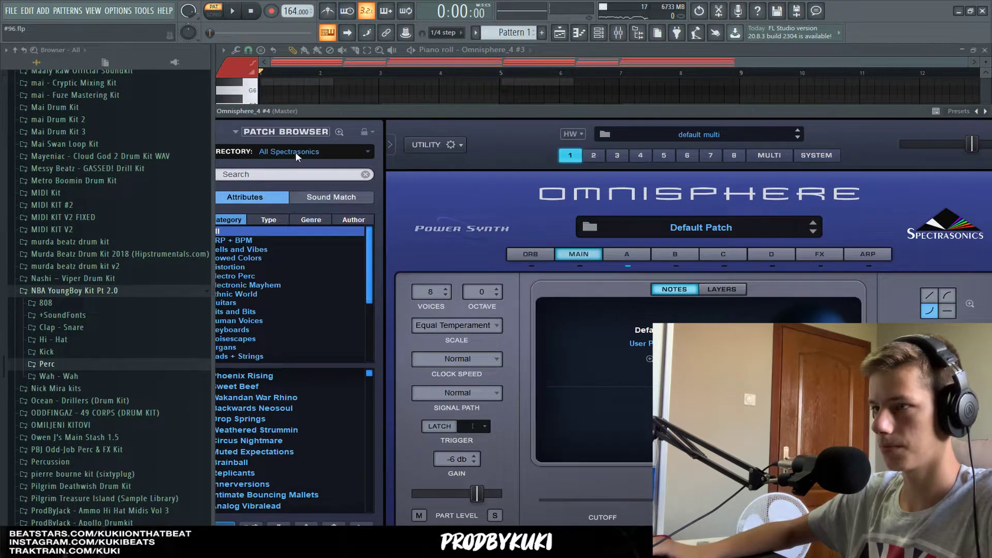
pyautogui.click(295, 152)
pyautogui.click(289, 429)
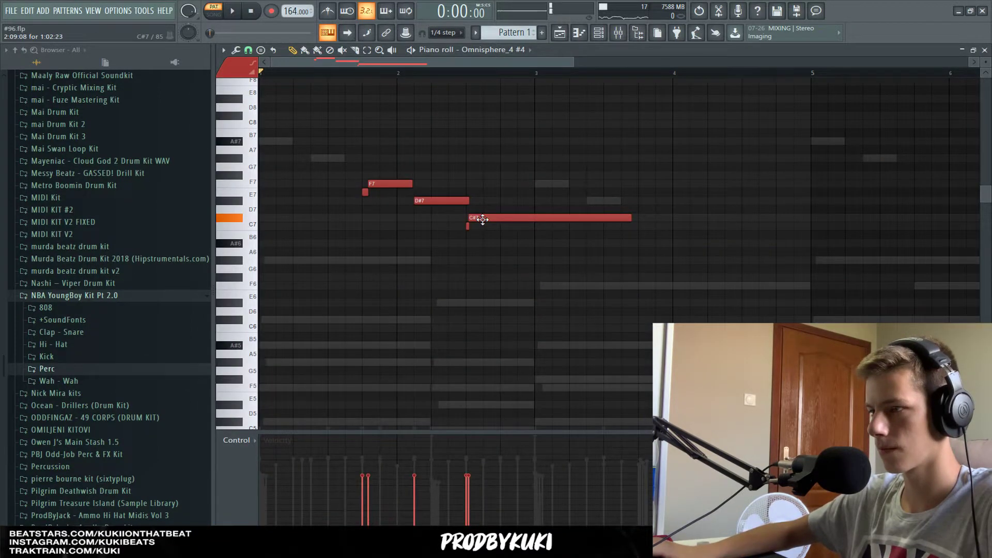
pyautogui.press('space')
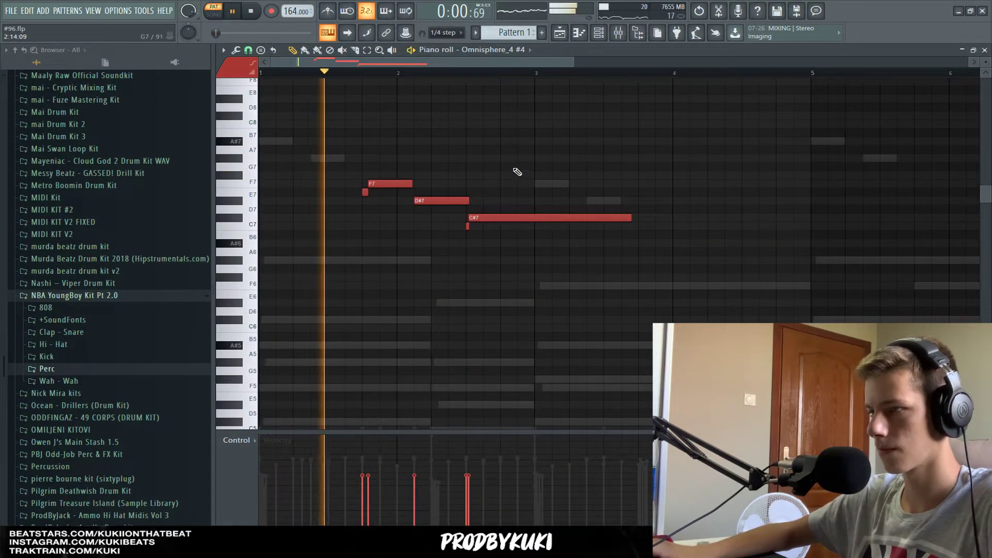
pyautogui.scroll(-3, 519, 170)
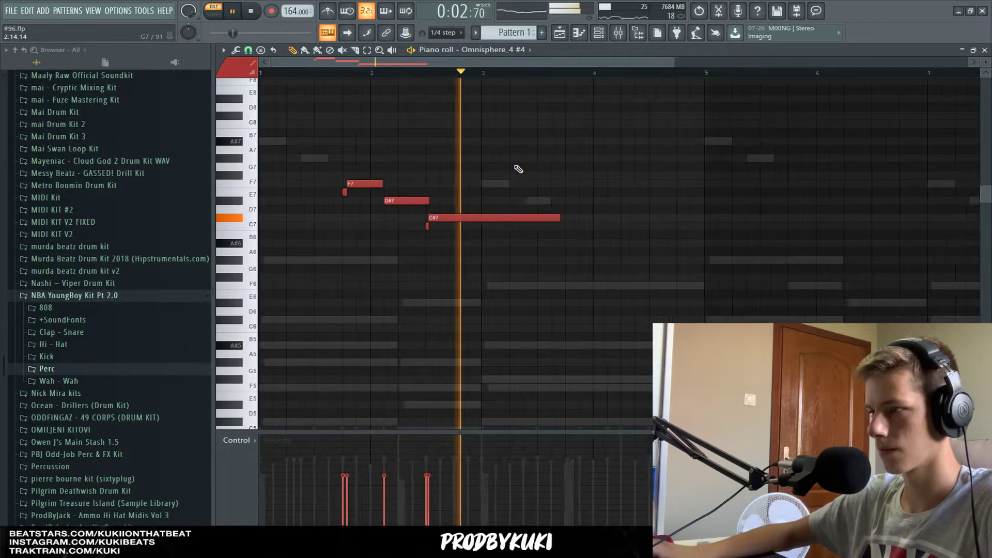
# - Try a short passing note at E7 and at F#7 between the F7 and D#7 notes of Omnisphere #4
pyautogui.scroll(2, 517, 257)
pyautogui.press('space')
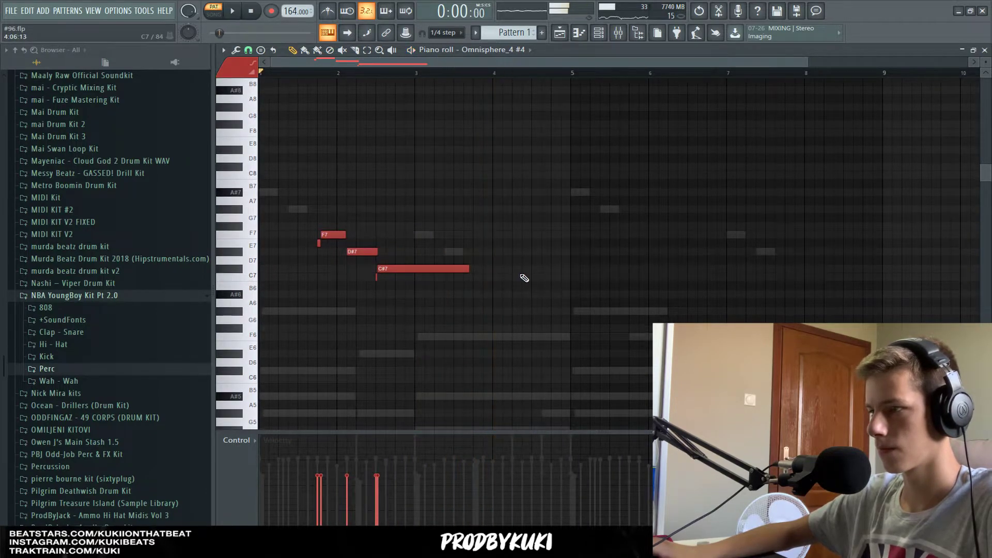
pyautogui.scroll(1, 523, 277)
pyautogui.click(369, 269)
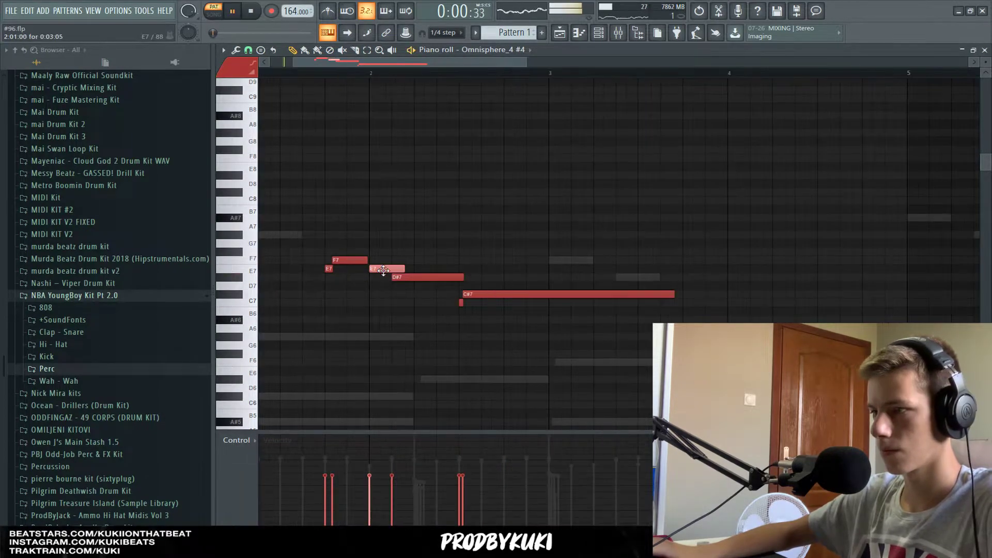
pyautogui.press('space')
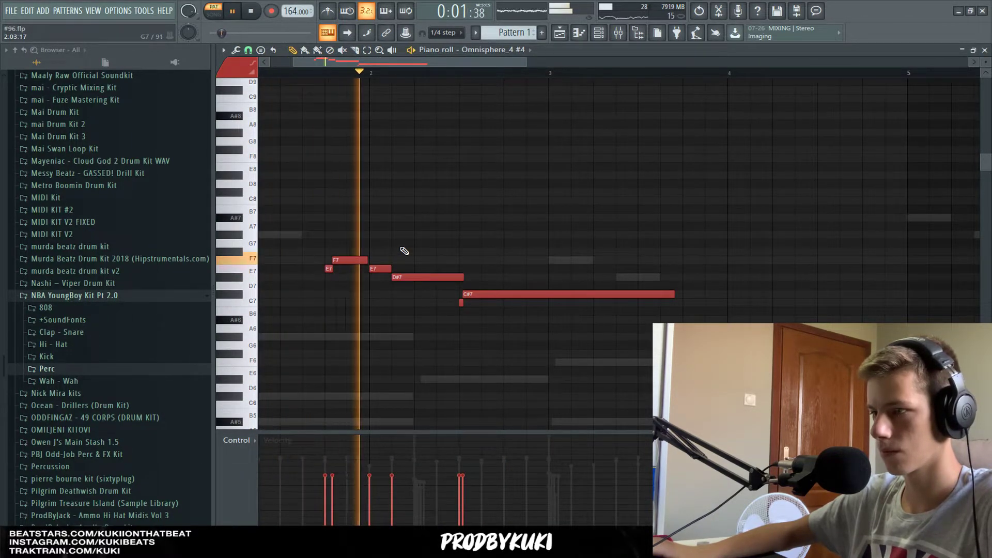
pyautogui.press('space')
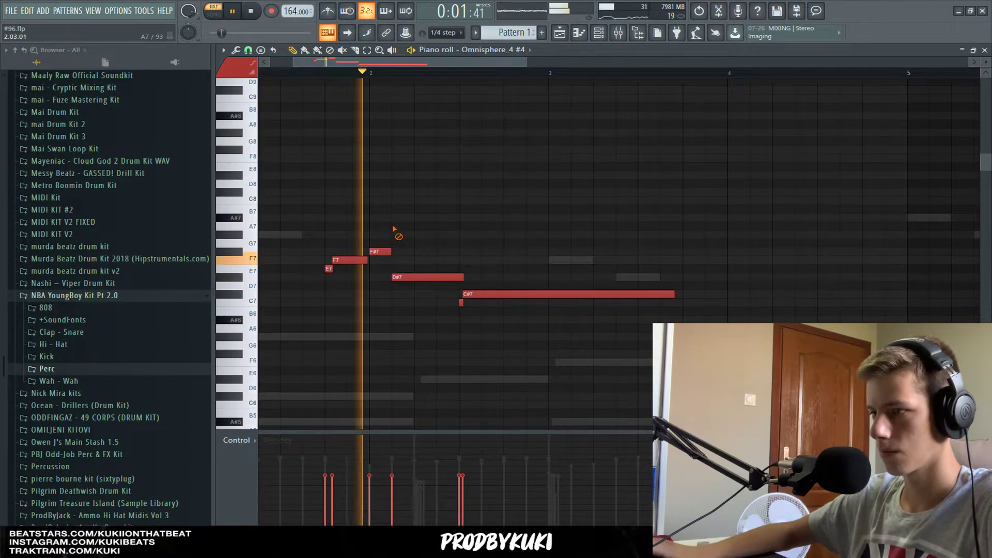
pyautogui.press('space')
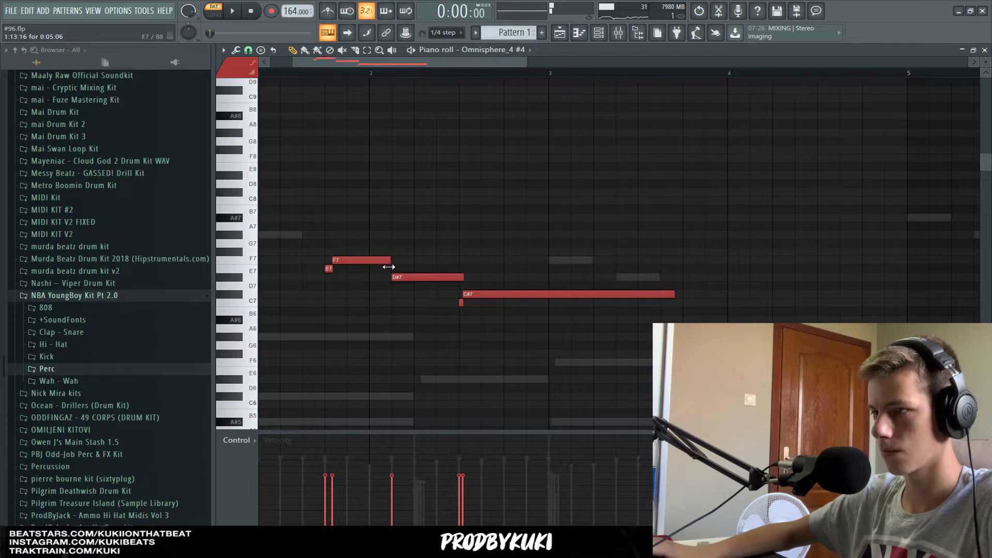
# - Lengthen the F7 note slightly past the start of D#7 and lower the velocities of the short grace notes
pyautogui.moveTo(541, 342); pyautogui.dragTo(308, 239)
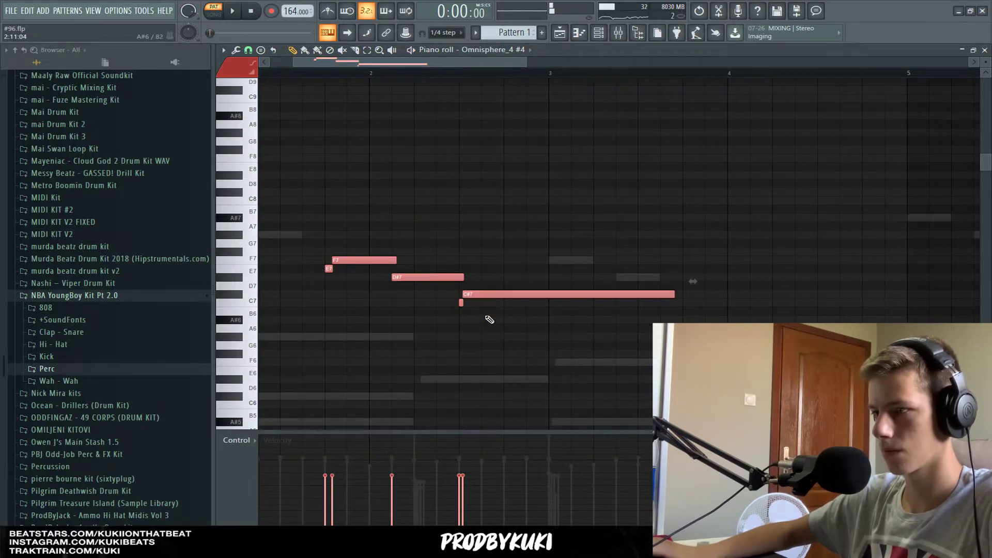
pyautogui.click(461, 303)
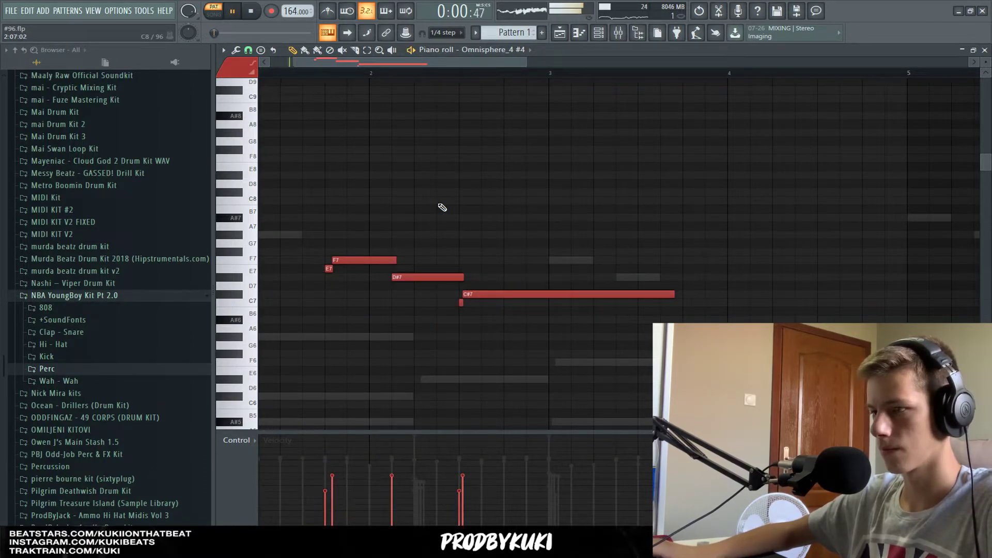
pyautogui.scroll(-2, 473, 218)
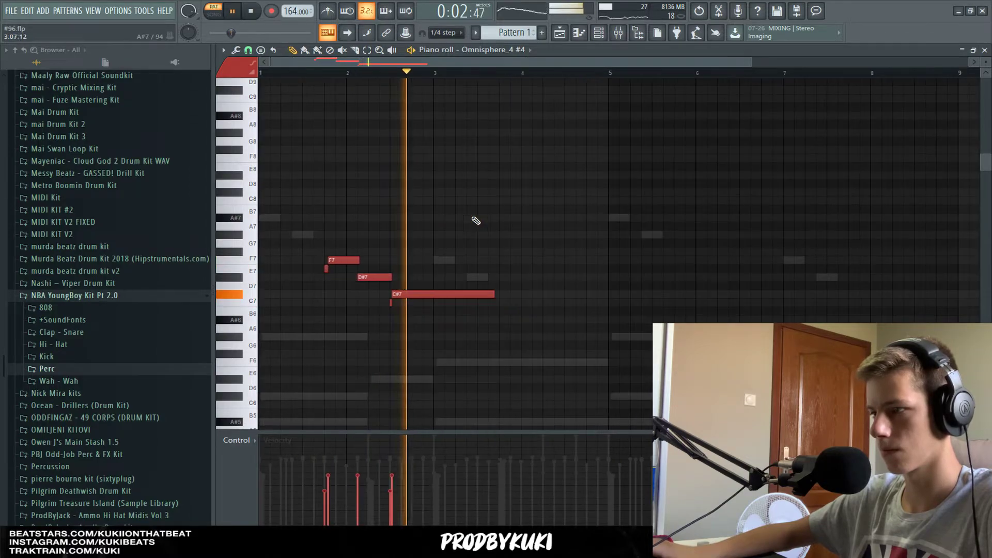
# - Continue the melody after C#7 with C7 and A#6 notes, duplicate the phrase from bar 5 and listen to the copy
pyautogui.scroll(-1, 476, 220)
pyautogui.click(504, 278)
pyautogui.press('space')
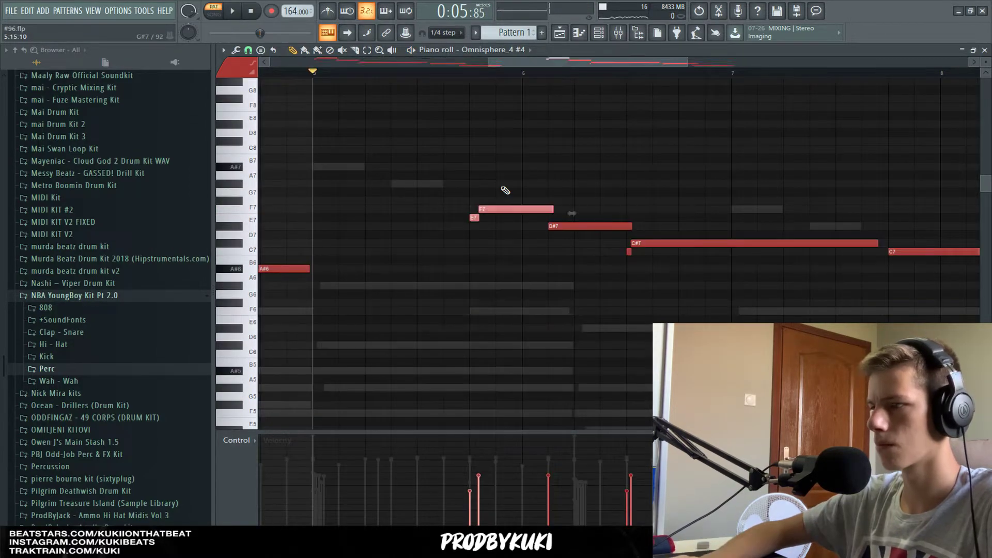
pyautogui.press('space')
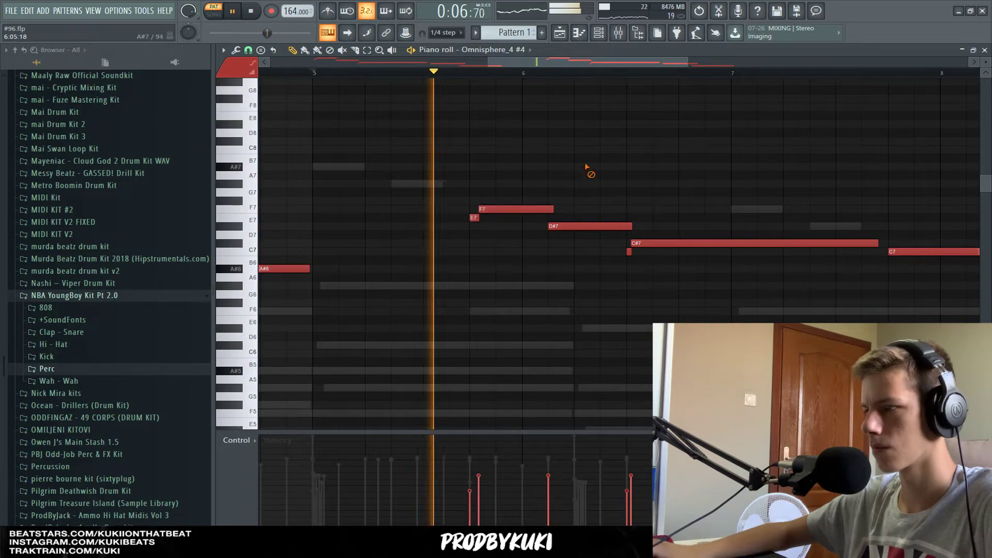
pyautogui.press('space')
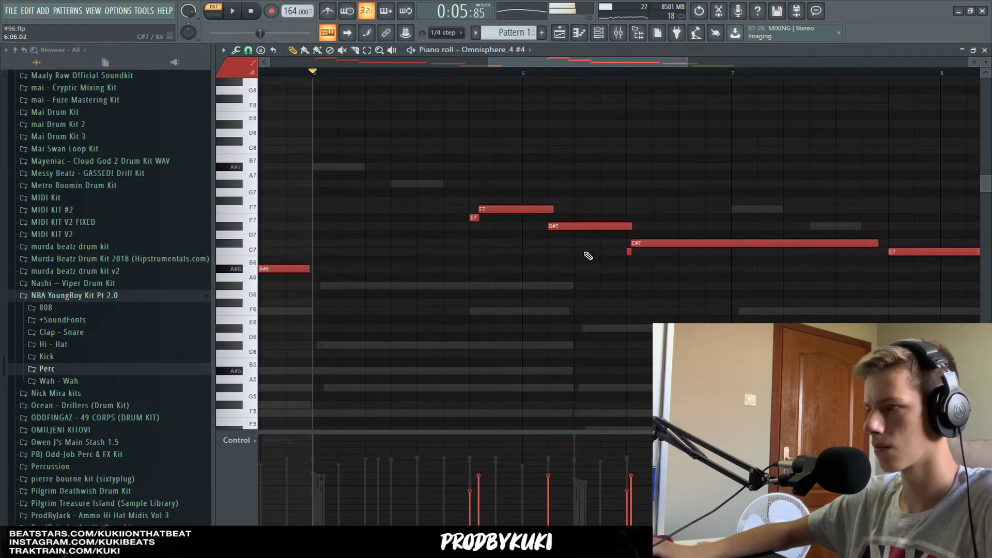
# - Try transposing the copied phrase's long C#7 and its grace note up to G#7 and G7, then delete the copied phrase
pyautogui.moveTo(620, 263); pyautogui.dragTo(671, 240)
pyautogui.hotkey('shift', 'Up')
pyautogui.hotkey('shift', 'Up')
pyautogui.hotkey('shift', 'Up')
pyautogui.hotkey('shift', 'Up')
pyautogui.hotkey('shift', 'Up')
pyautogui.hotkey('shift', 'Up')
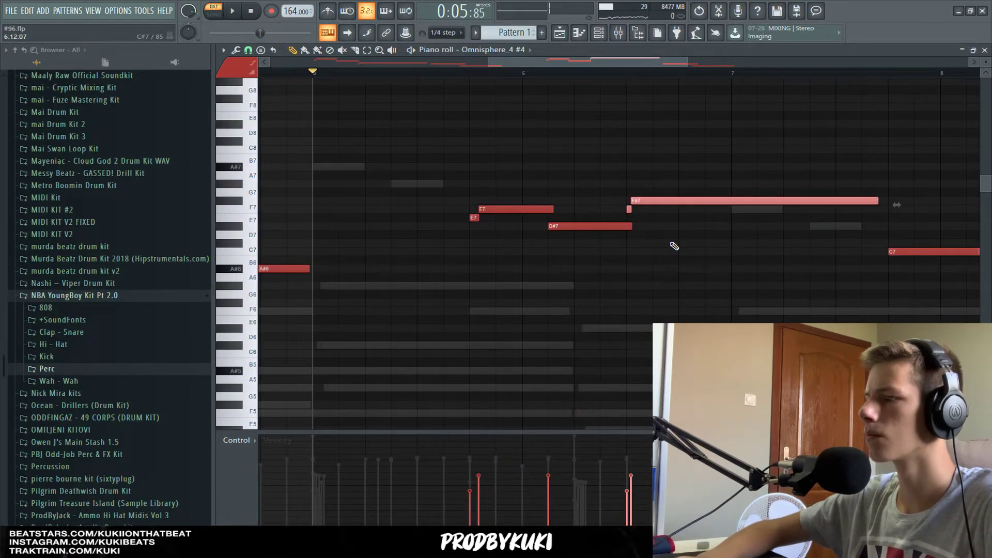
pyautogui.press('Up')
pyautogui.press('space')
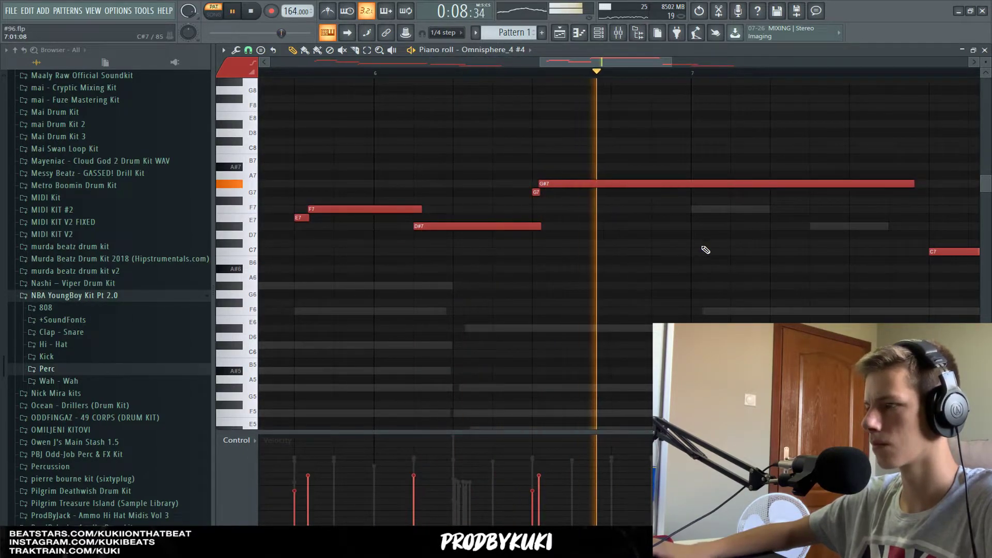
pyautogui.press('space')
pyautogui.scroll(1, 642, 227)
pyautogui.rightClick(556, 210)
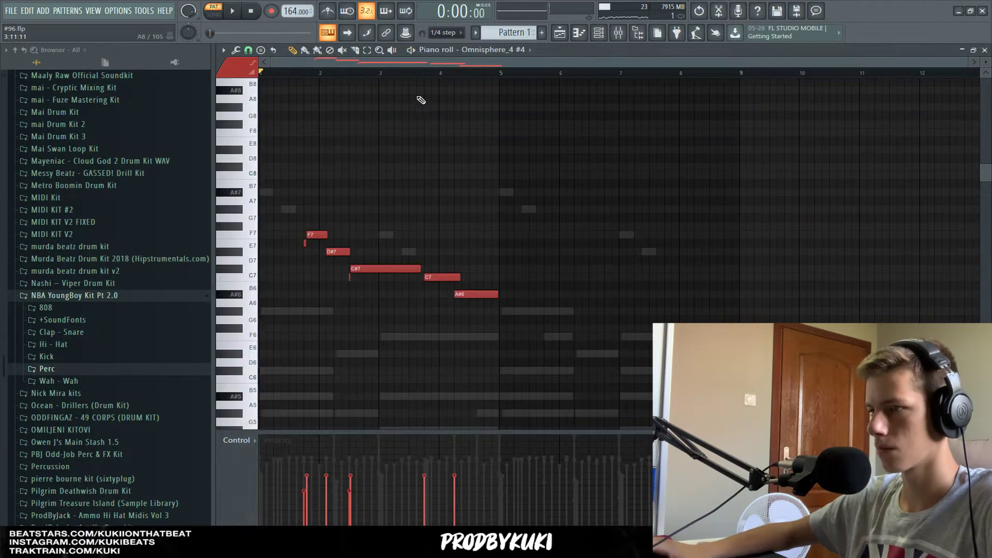
# - Set the Omnisphere #4 channel volume to about 87% and play back the first four bars of its melody
pyautogui.press('space')
pyautogui.scroll(2, 372, 197)
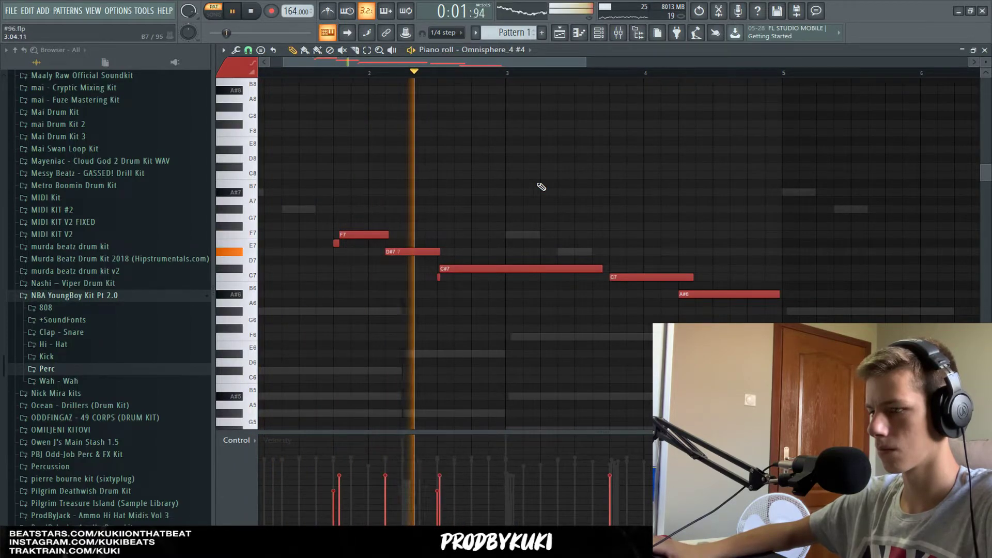
pyautogui.press('space')
pyautogui.click(598, 35)
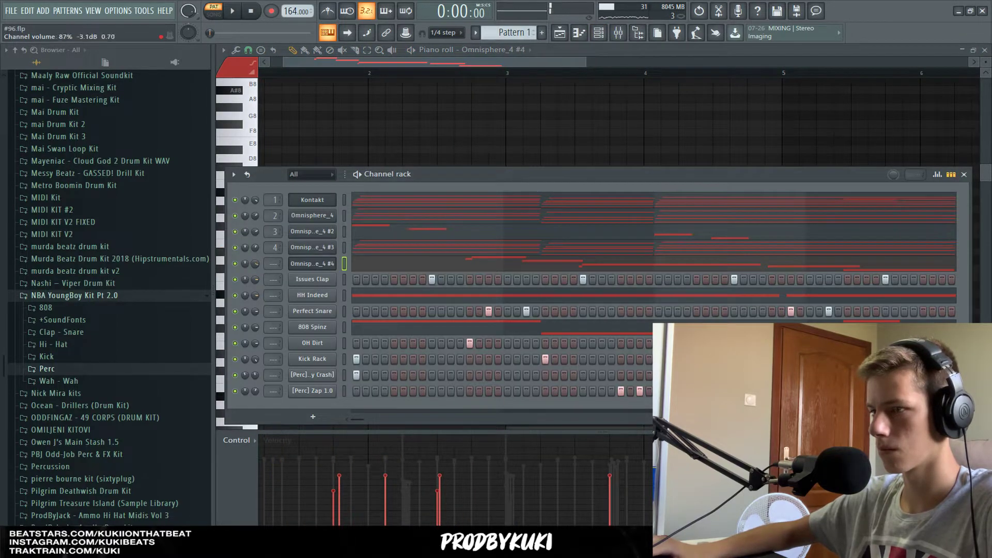
pyautogui.rightClick(345, 124)
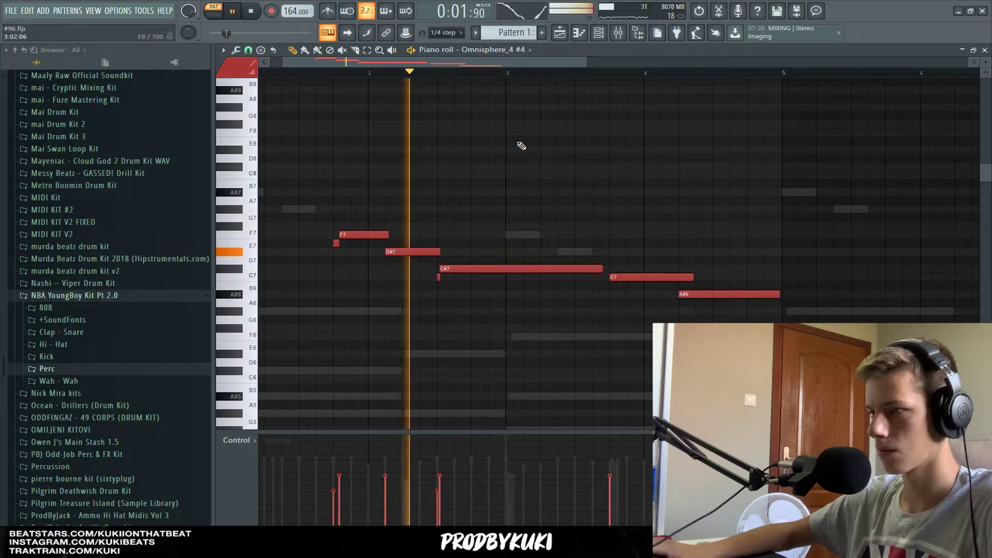
pyautogui.scroll(-3, 592, 220)
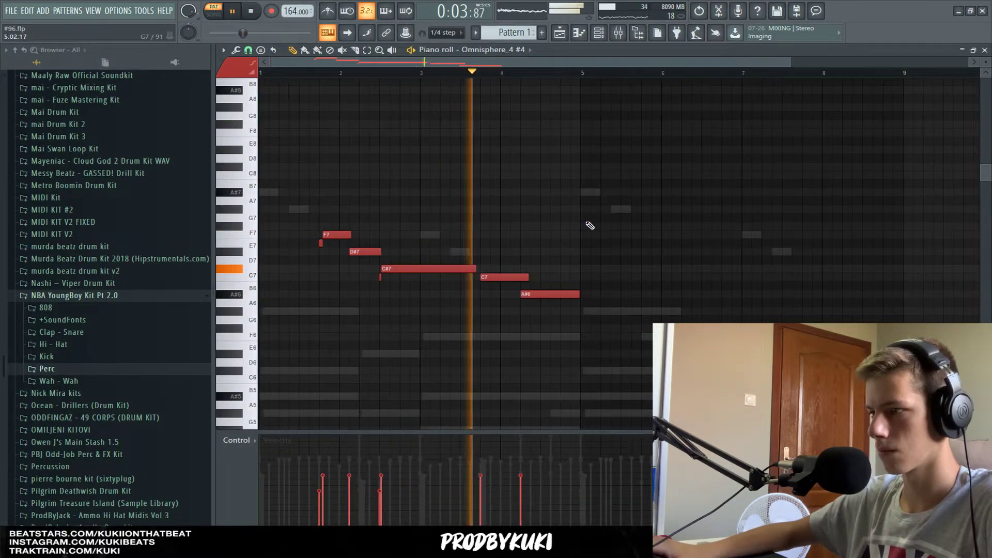
# - Add a C#7 at the end of bar 4 and a C#8 leading into bar 6, followed by a lengthened C8
pyautogui.press('space')
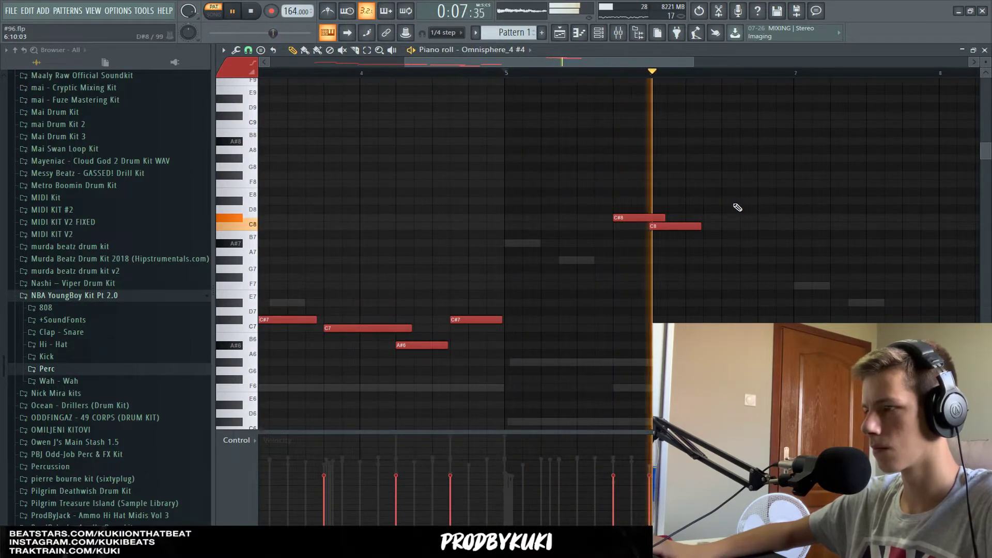
pyautogui.press('space')
pyautogui.moveTo(678, 227); pyautogui.dragTo(696, 228)
pyautogui.press('space')
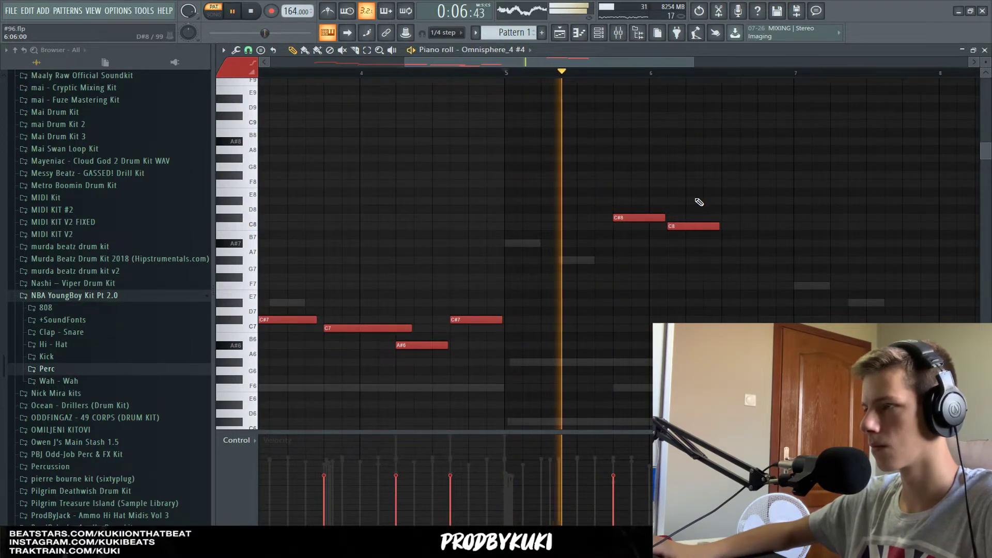
pyautogui.press('space')
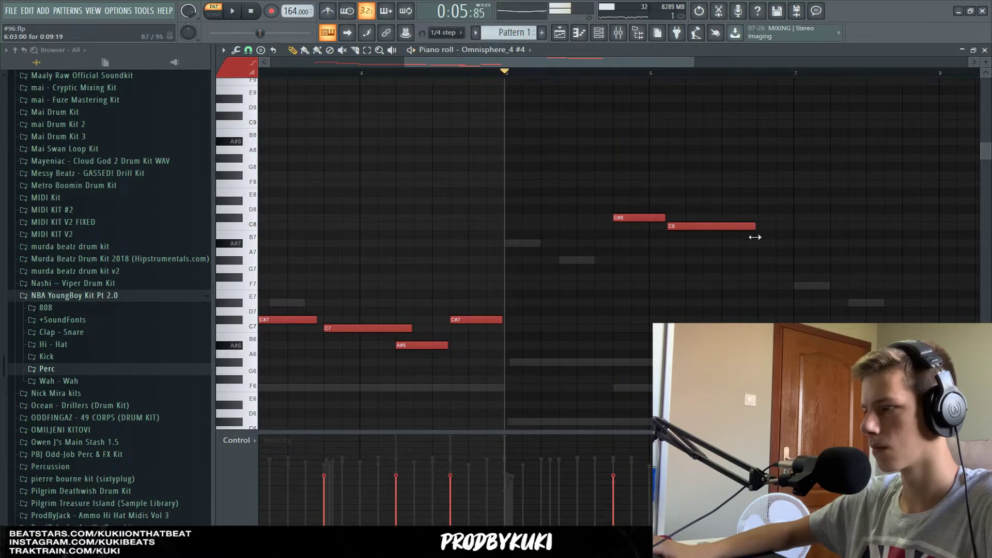
# - Lower the second phrase to C#7 and C7, add a grace note and long A#6, and end bar 8 with a descending G#7, F#7, F7, D#7 run
pyautogui.press('space')
pyautogui.click(759, 241)
pyautogui.scroll(2, 798, 230)
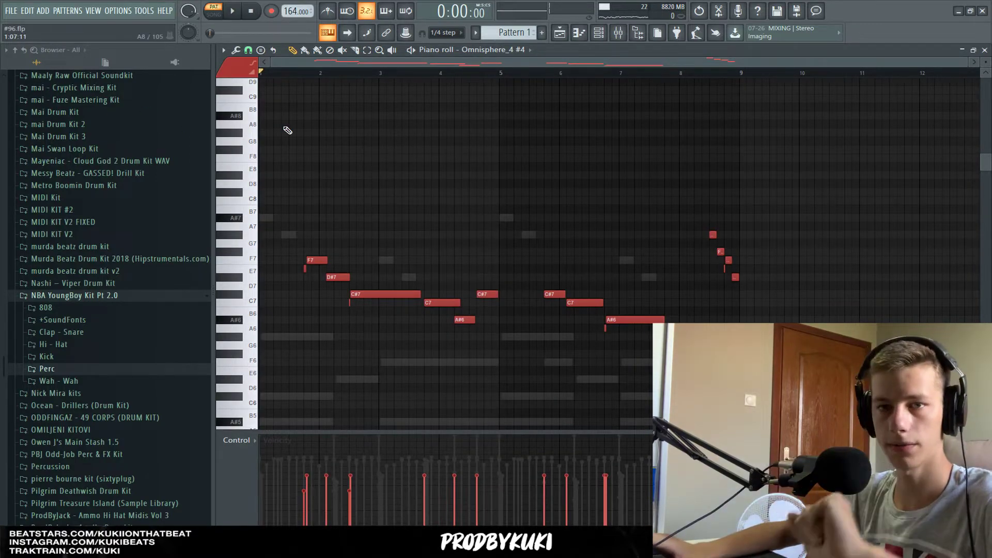
# - Select all the Omnisphere #4 notes and randomize their velocities with a level of about -39%
pyautogui.scroll(-2, 530, 213)
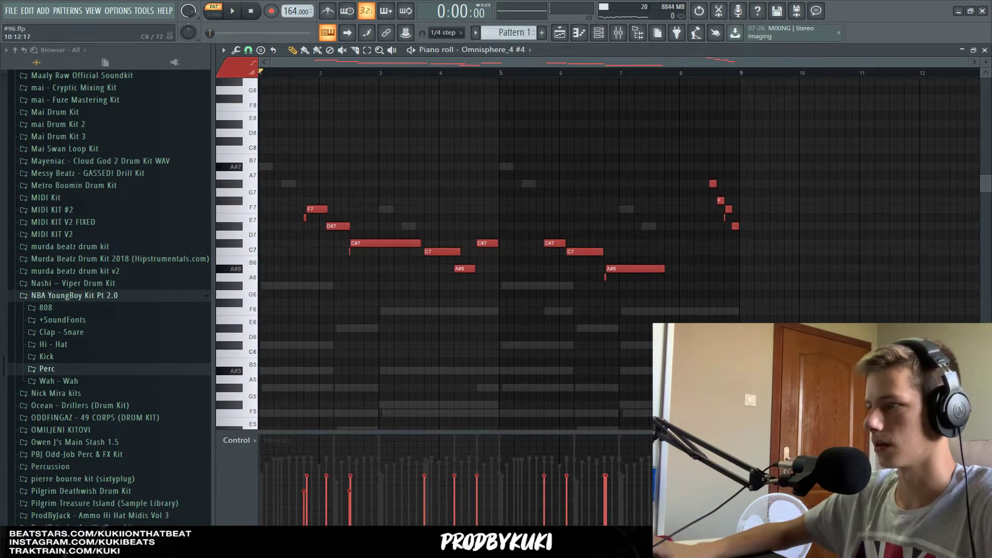
pyautogui.moveTo(874, 349); pyautogui.dragTo(253, 138)
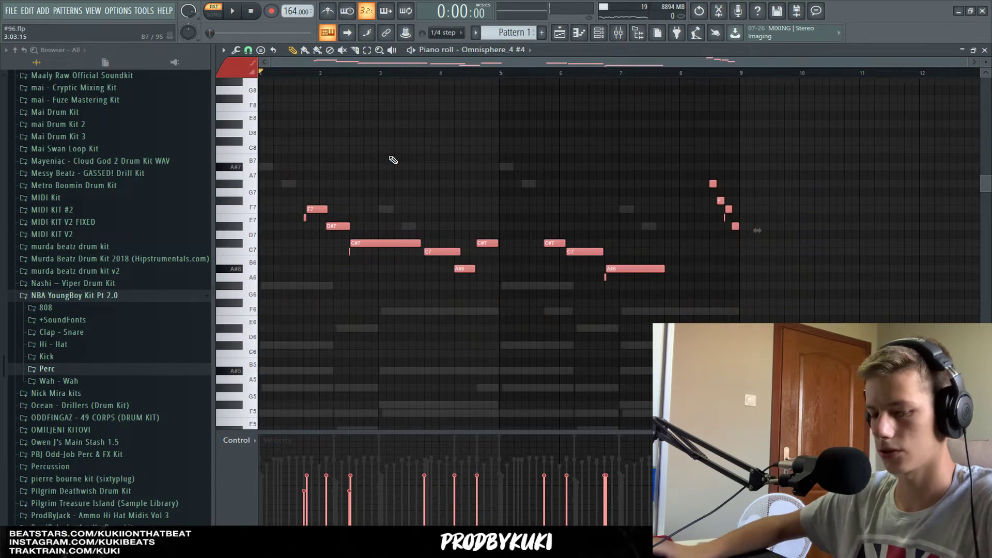
pyautogui.hotkey('alt', 'r')
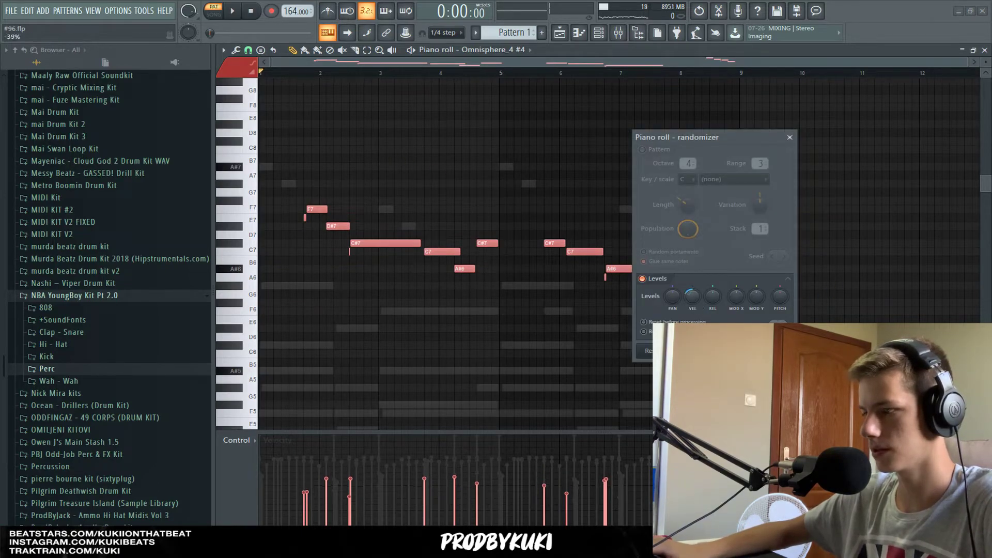
pyautogui.press('Return')
# - Lengthen the long A#6 note of the second phrase until it reaches the closing run in bar 8
pyautogui.press('space')
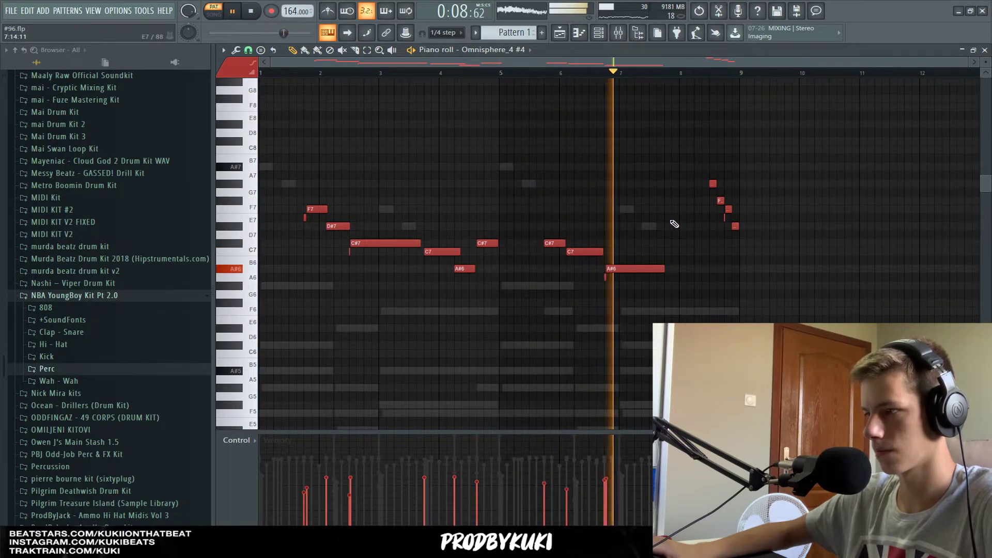
pyautogui.moveTo(663, 269); pyautogui.dragTo(704, 276)
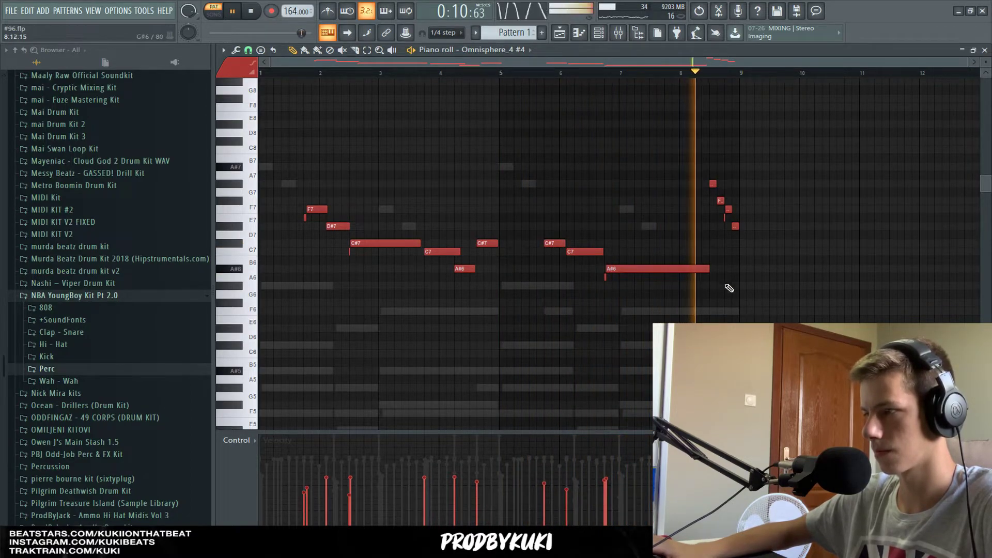
pyautogui.press('space')
# - Browse the Keyscape Library patches of the fourth Omnisphere and choose LA Custom C7 - Classical
pyautogui.press('F6')
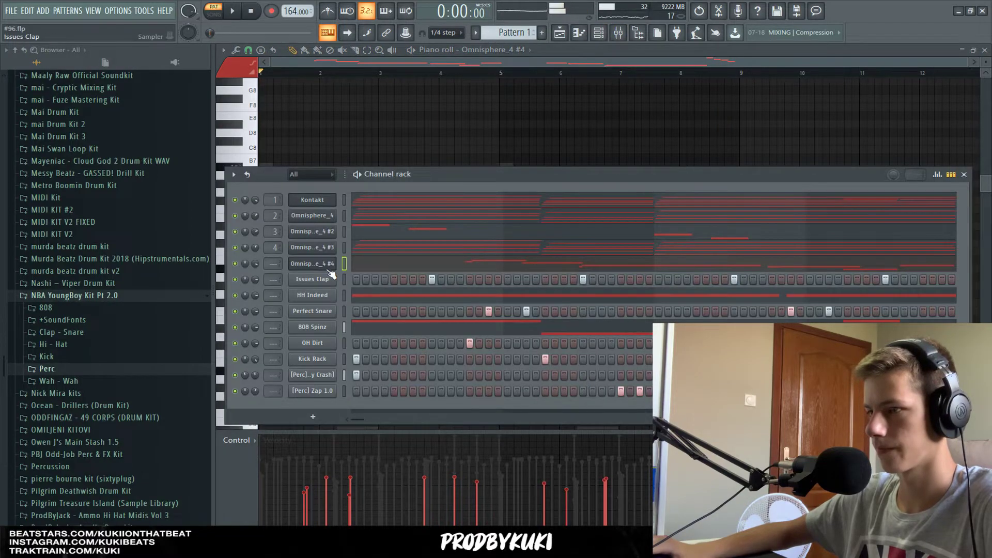
pyautogui.click(324, 264)
pyautogui.scroll(-5, 352, 416)
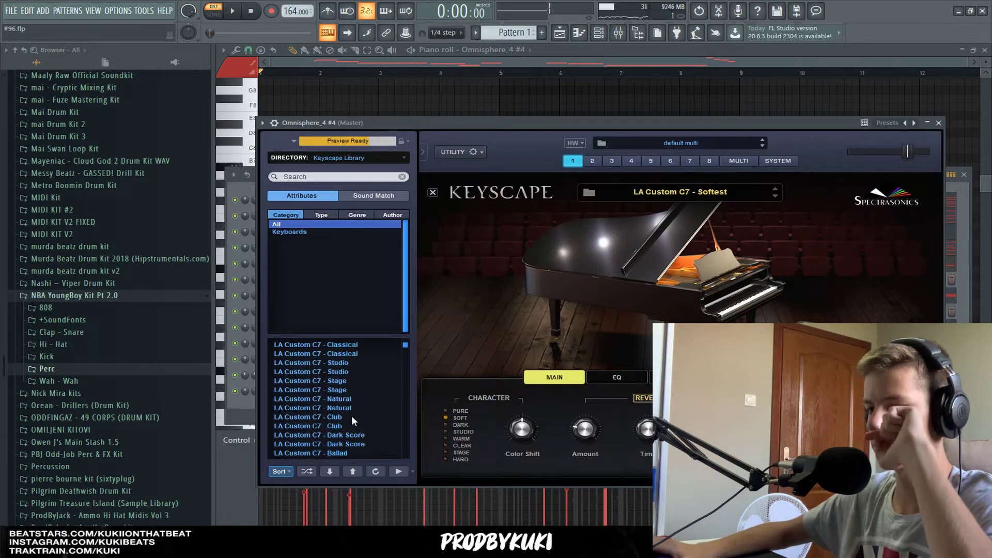
pyautogui.scroll(2, 352, 411)
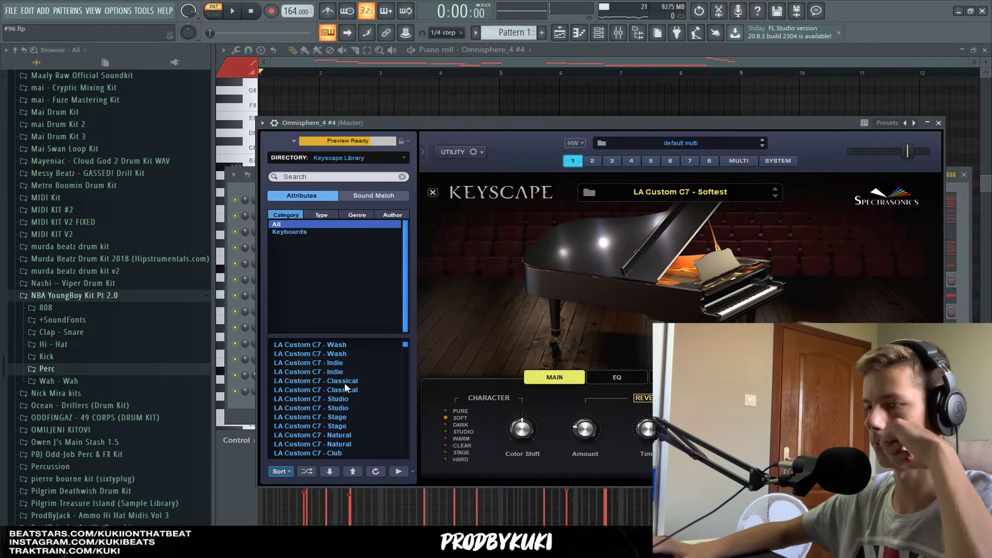
pyautogui.click(345, 383)
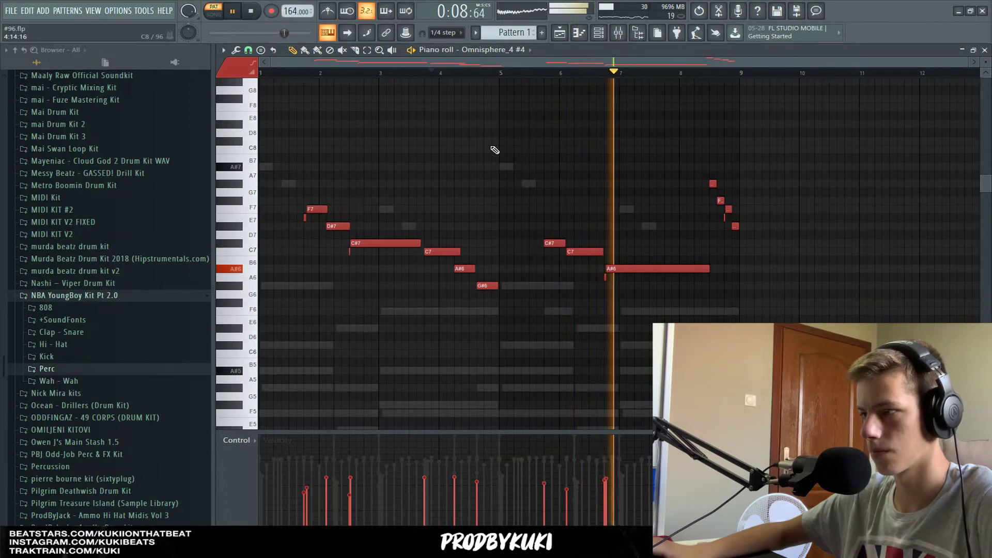
# - Lower the last note of bar 4 to G#6 and play back the melody through the closing run in bar 8
pyautogui.scroll(5, 735, 165)
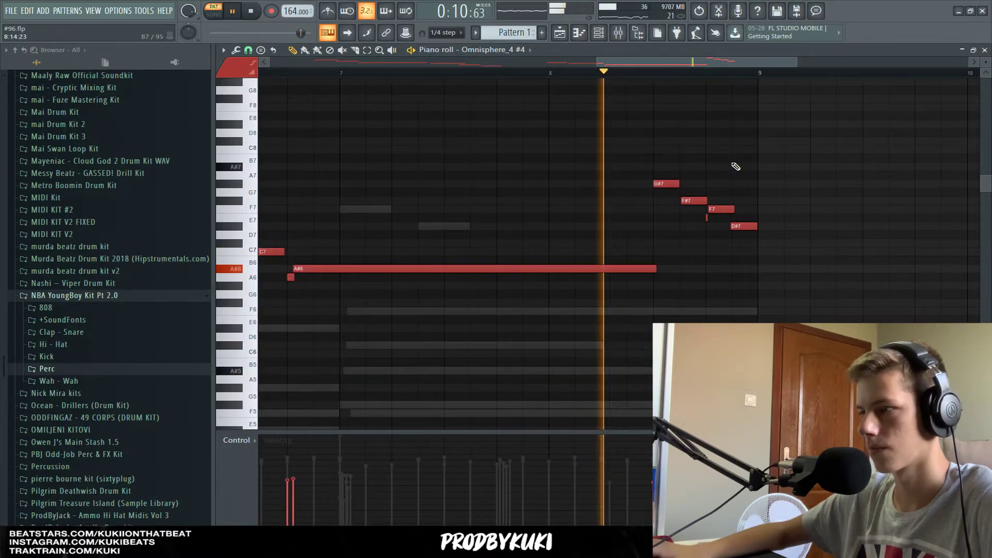
pyautogui.scroll(-5, 735, 165)
pyautogui.press('space')
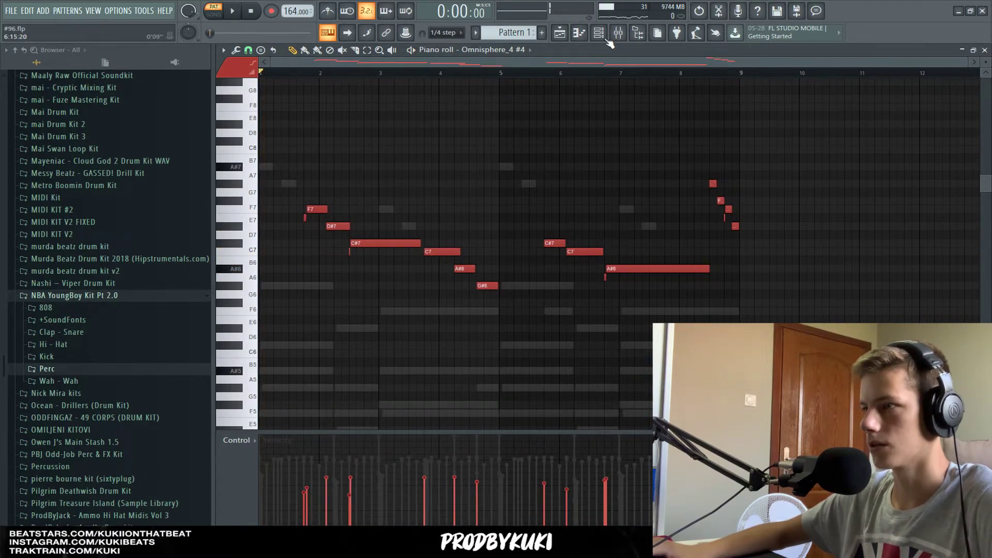
# - Route Omnisphere #4 to mixer insert 5 and load Secret Sauce in its slot 1
pyautogui.click(600, 34)
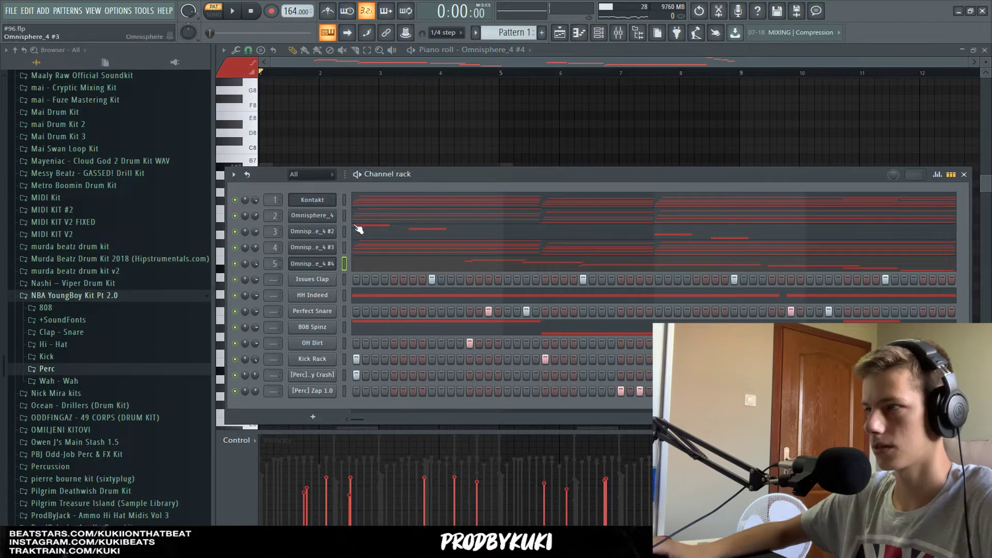
pyautogui.click(623, 37)
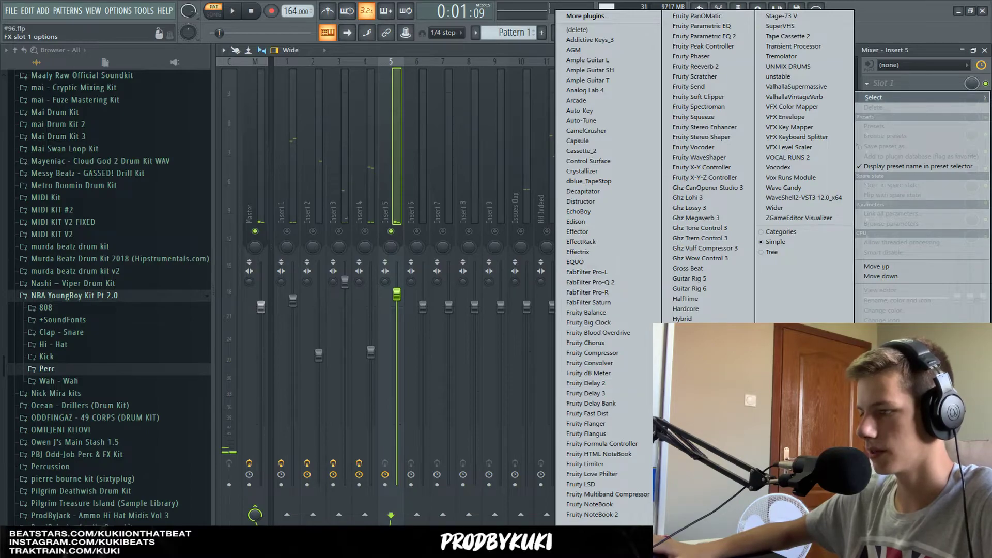
pyautogui.click(691, 465)
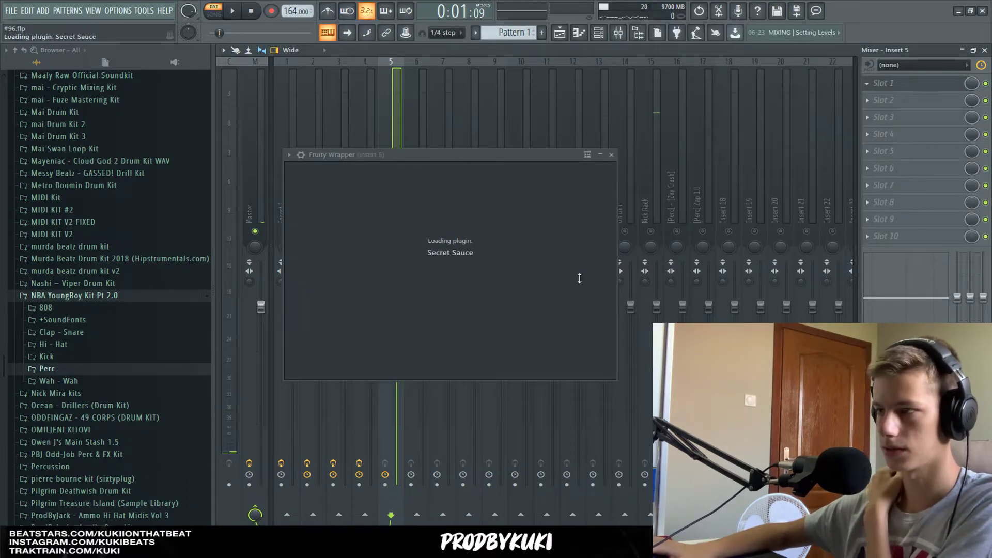